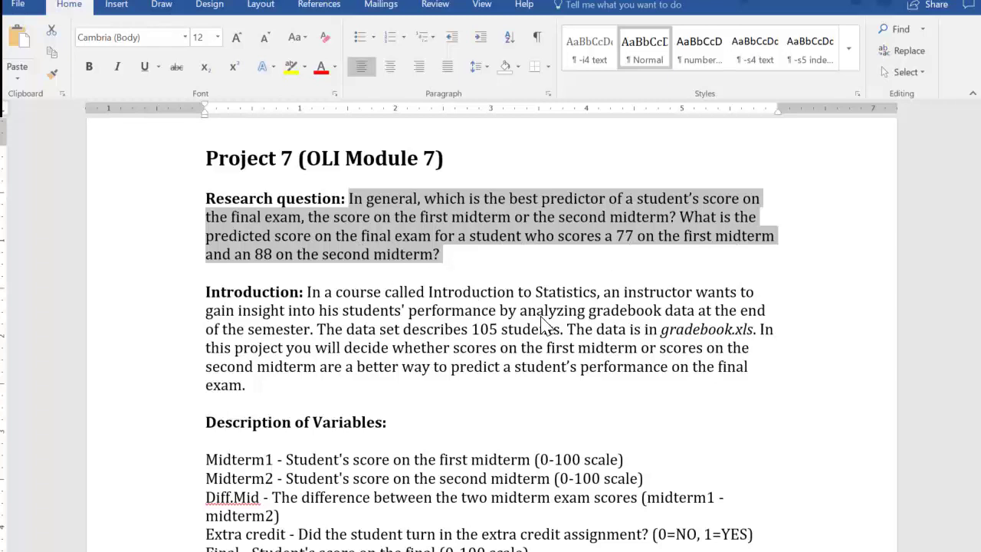
# Review the Project 7 handout's introduction, gradebook.xls reference, variable descriptions and assignment requirements checklist
pyautogui.click(588, 384)
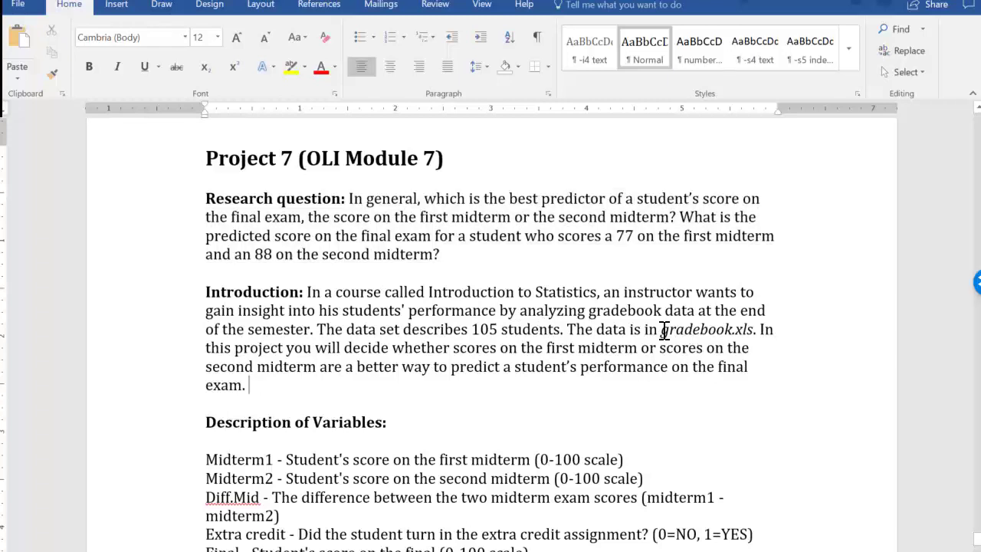
pyautogui.moveTo(663, 332); pyautogui.dragTo(752, 331)
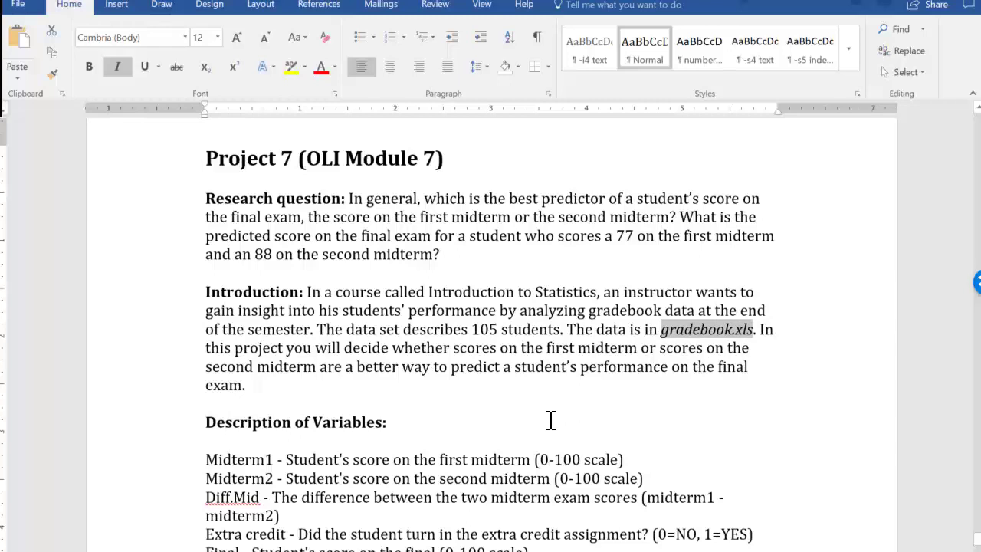
pyautogui.scroll(-2, 550, 424)
pyautogui.scroll(-2, 550, 424)
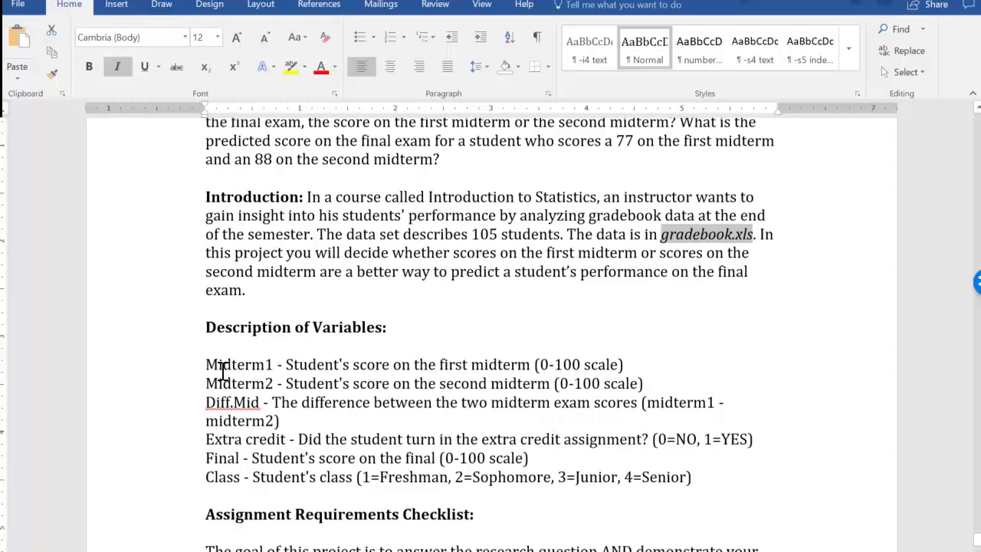
pyautogui.moveTo(205, 364); pyautogui.dragTo(237, 478)
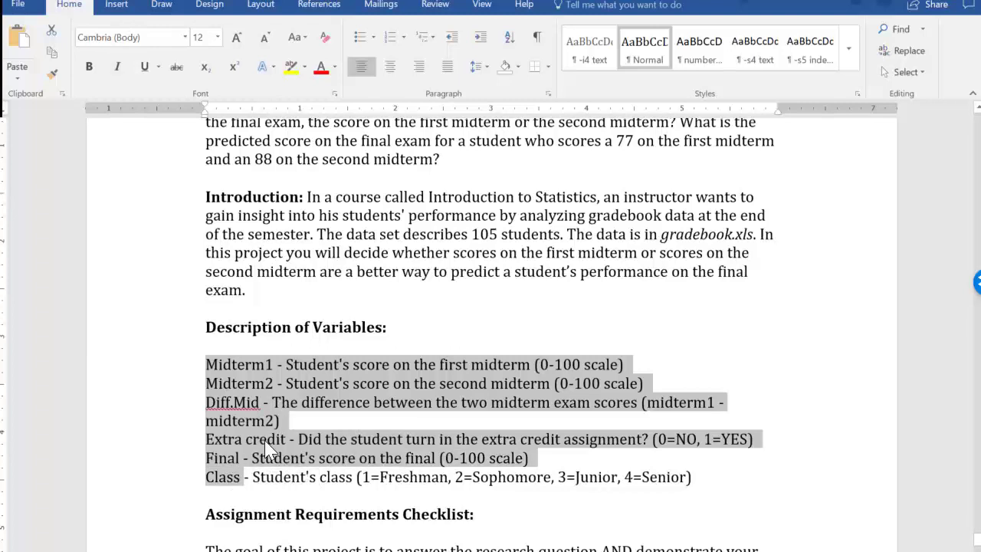
pyautogui.click(304, 478)
pyautogui.scroll(-1, 373, 491)
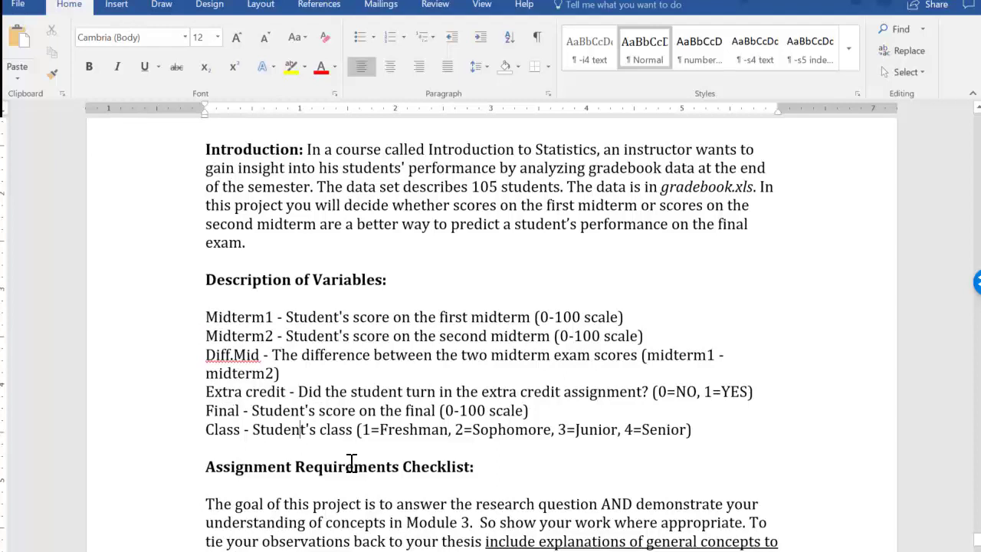
pyautogui.scroll(-1, 351, 464)
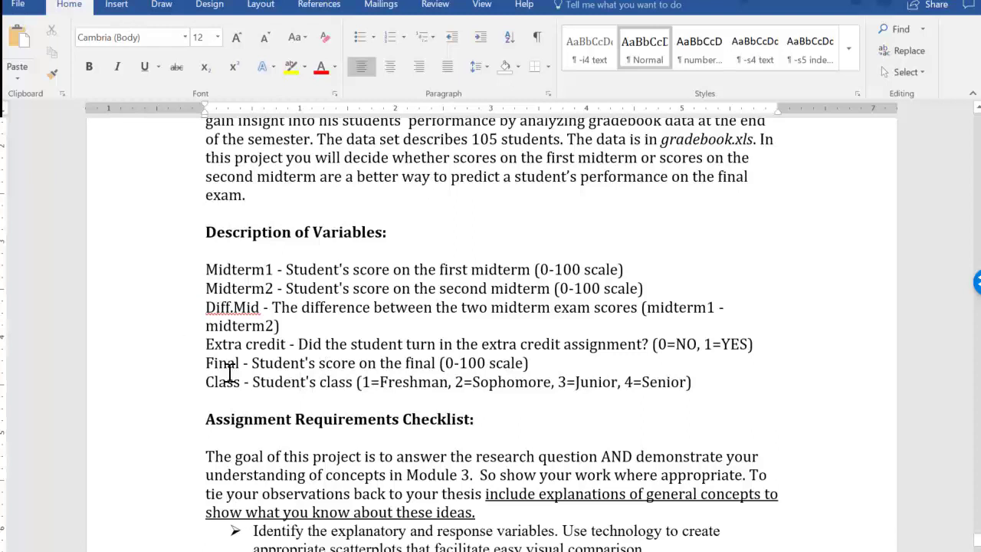
pyautogui.scroll(-3, 271, 402)
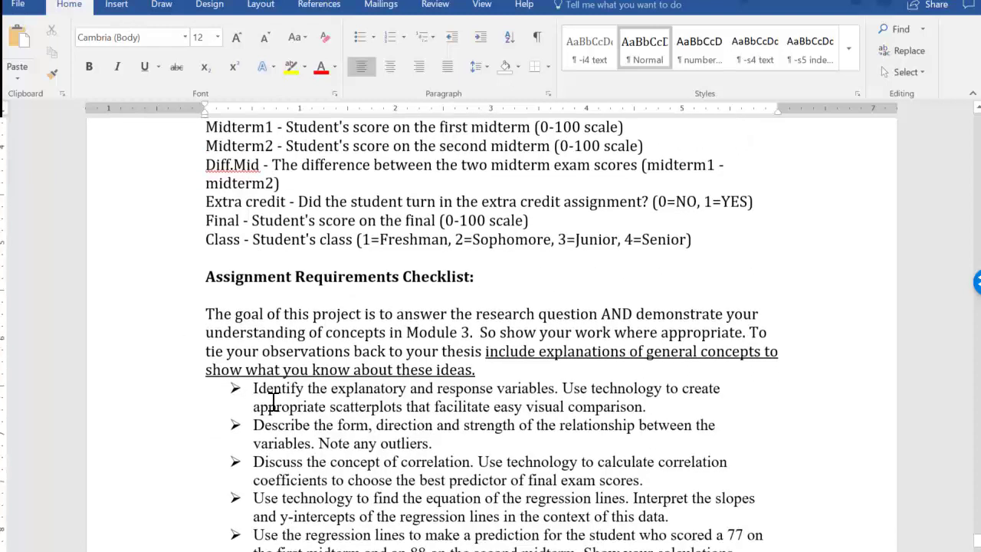
pyautogui.scroll(-1, 273, 402)
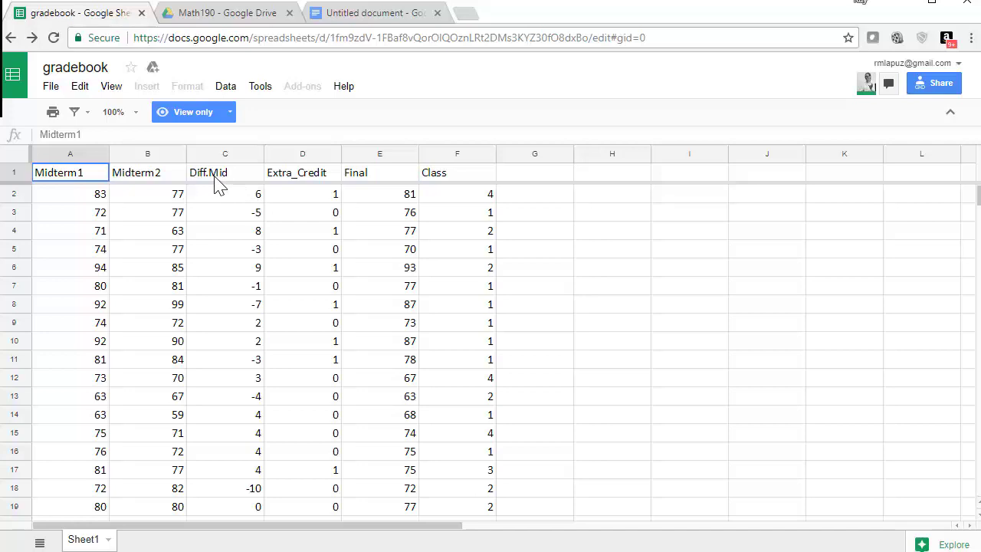
# In Google Sheets, make a copy of the view-only gradebook named "Copy of gradebook" in the Math190 folder of My Drive
pyautogui.click(52, 87)
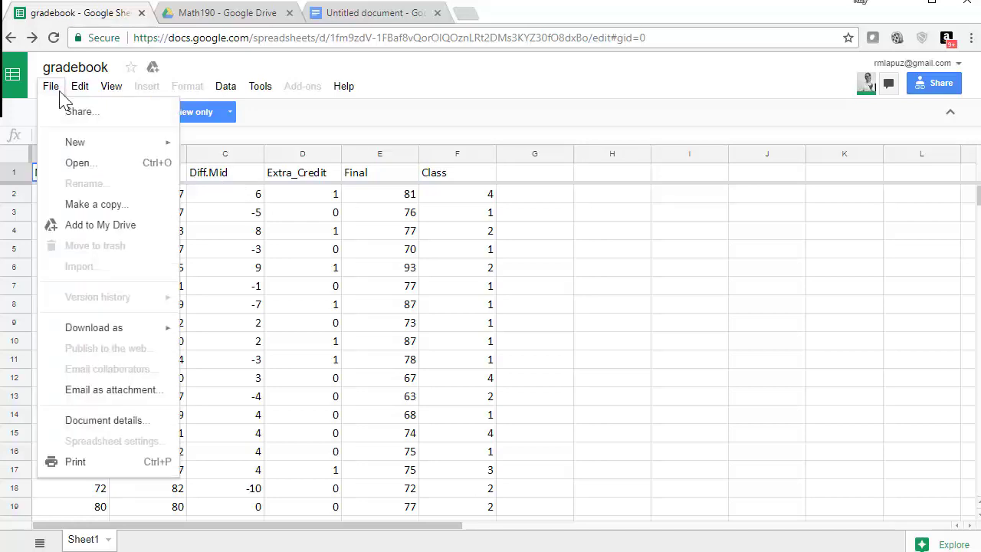
pyautogui.click(85, 205)
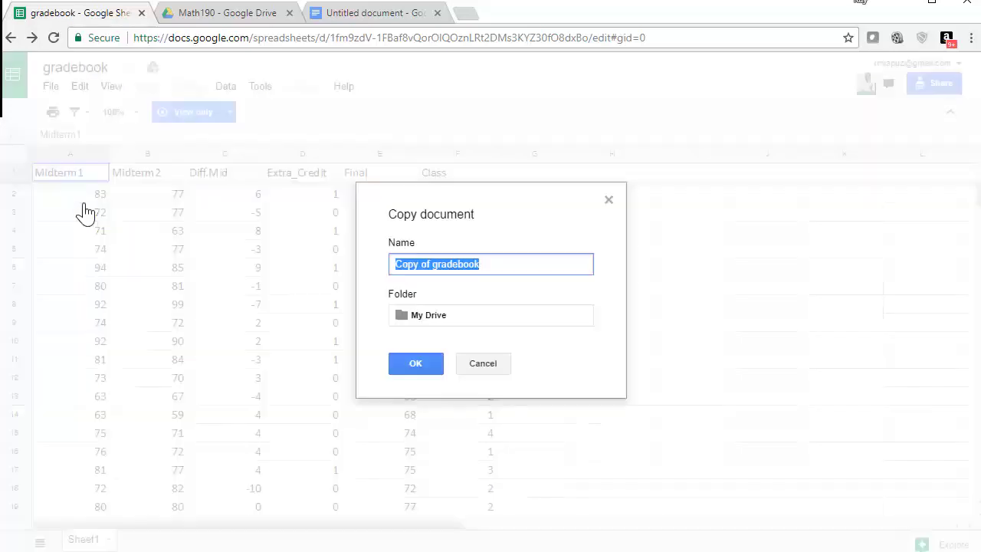
pyautogui.click(426, 324)
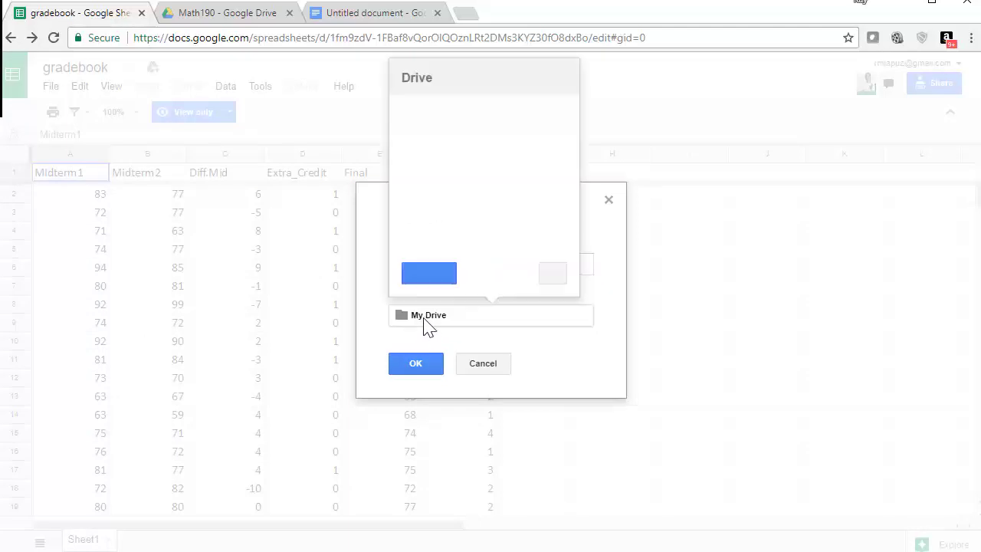
pyautogui.click(448, 110)
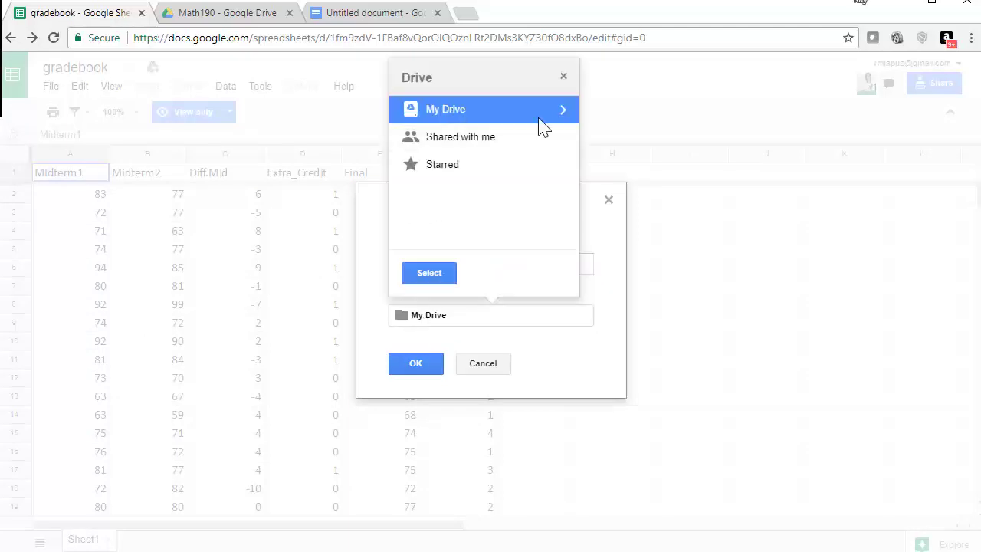
pyautogui.click(564, 111)
pyautogui.scroll(-5, 521, 175)
pyautogui.scroll(-3, 521, 176)
pyautogui.scroll(2, 511, 176)
pyautogui.click(451, 143)
pyautogui.click(552, 143)
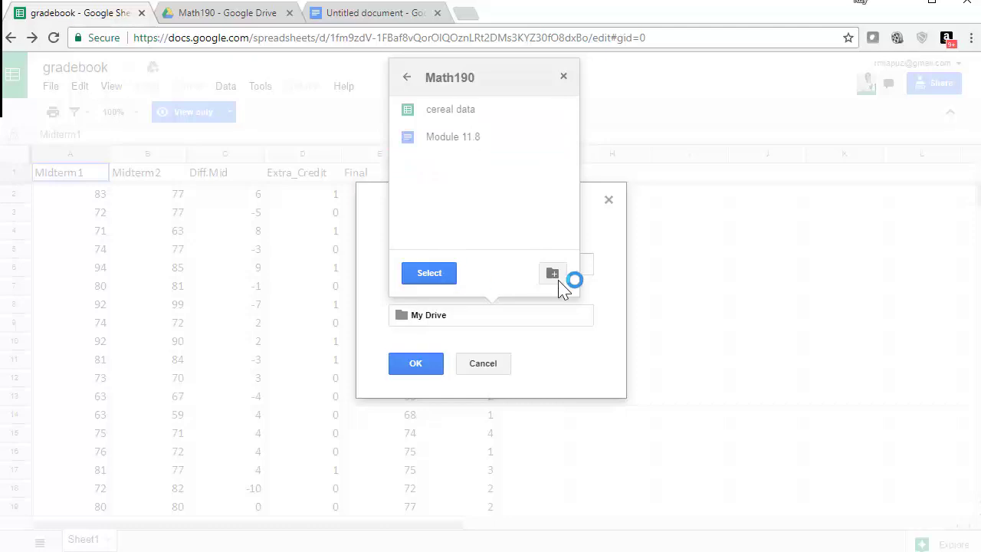
pyautogui.click(429, 274)
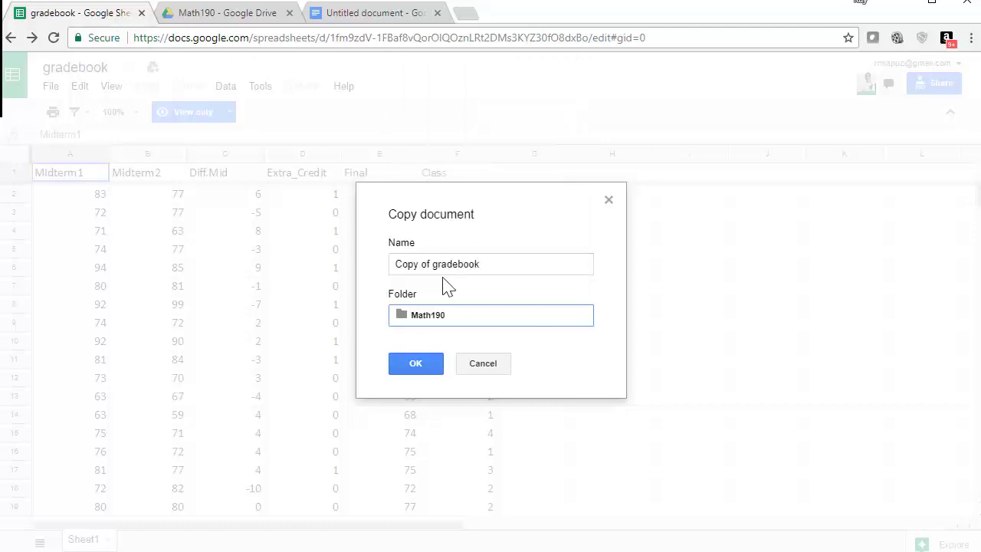
pyautogui.moveTo(433, 265); pyautogui.dragTo(390, 266)
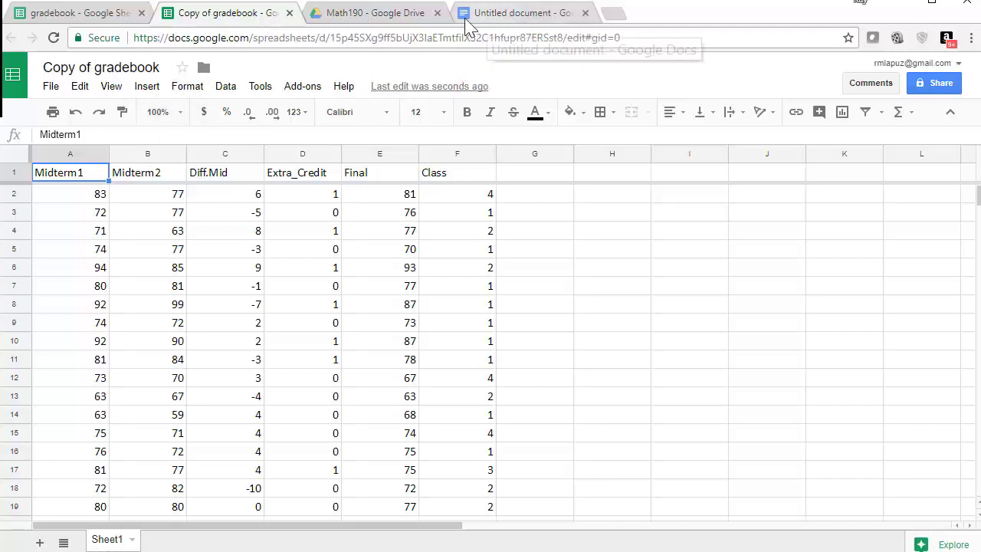
# Compare the original gradebook with its copy and close the view-only original
pyautogui.click(65, 13)
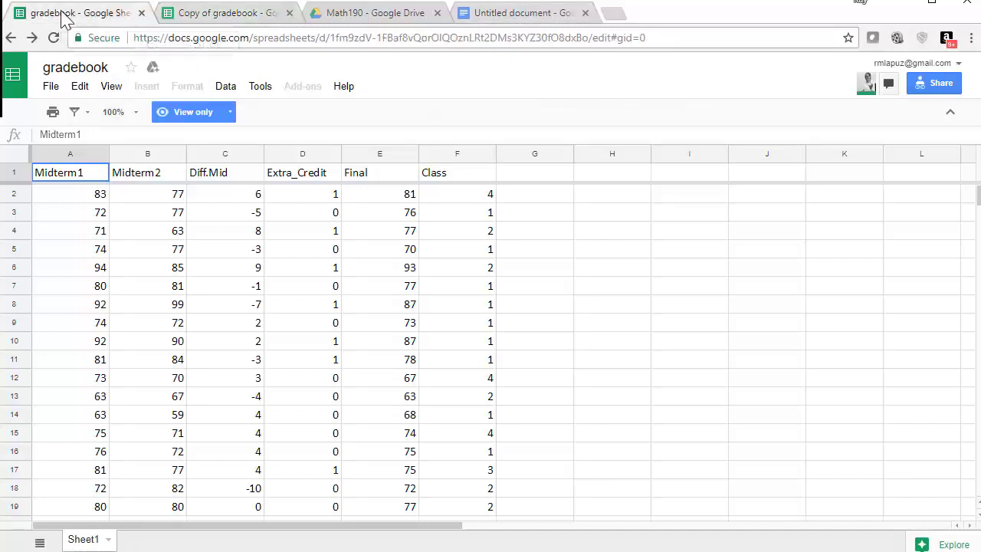
pyautogui.click(234, 15)
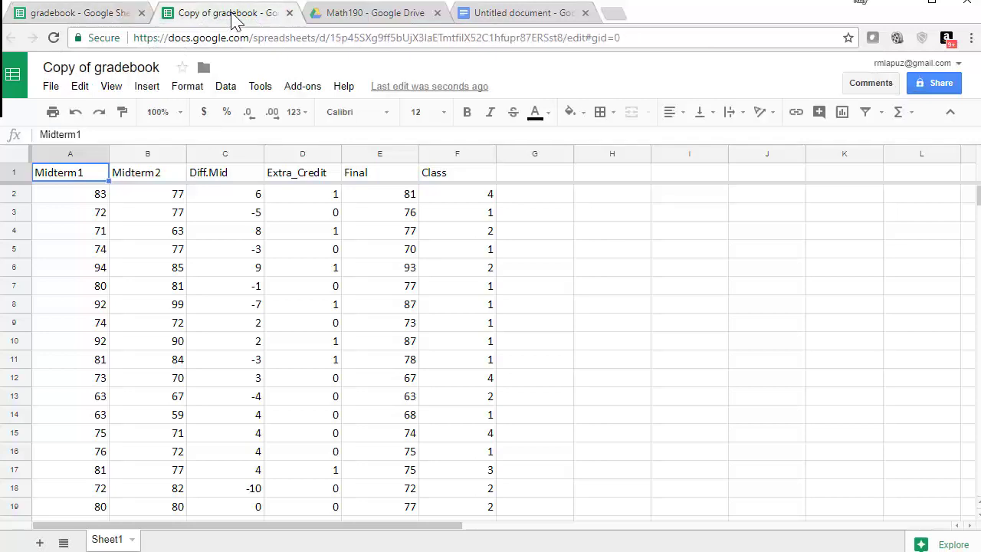
pyautogui.click(110, 16)
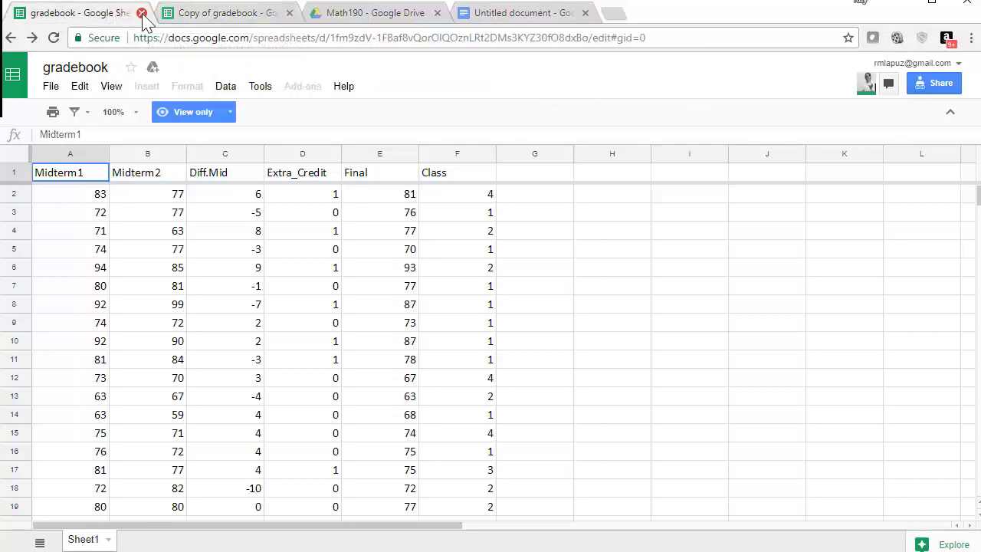
pyautogui.click(142, 14)
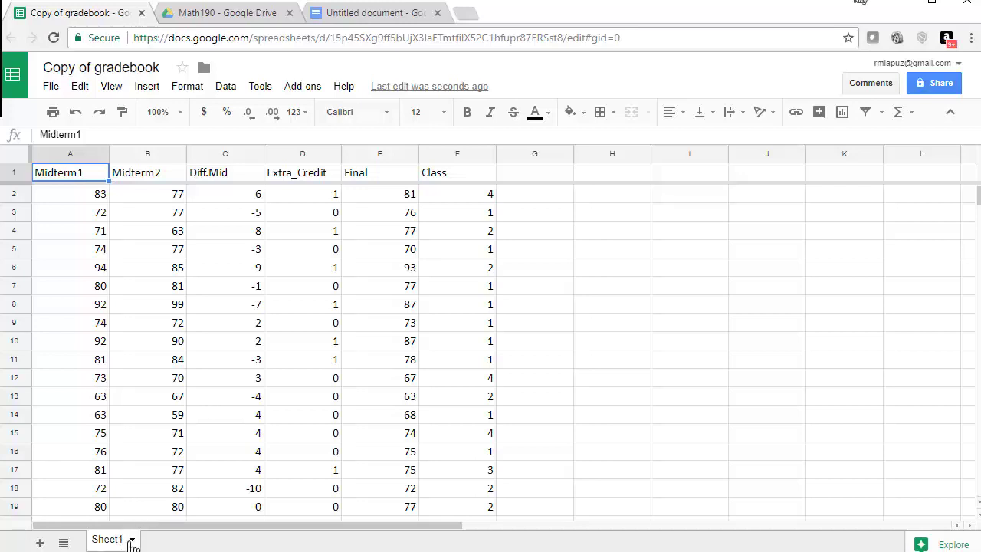
# Duplicate Sheet1 and rename the duplicate sheet Project7
pyautogui.click(132, 540)
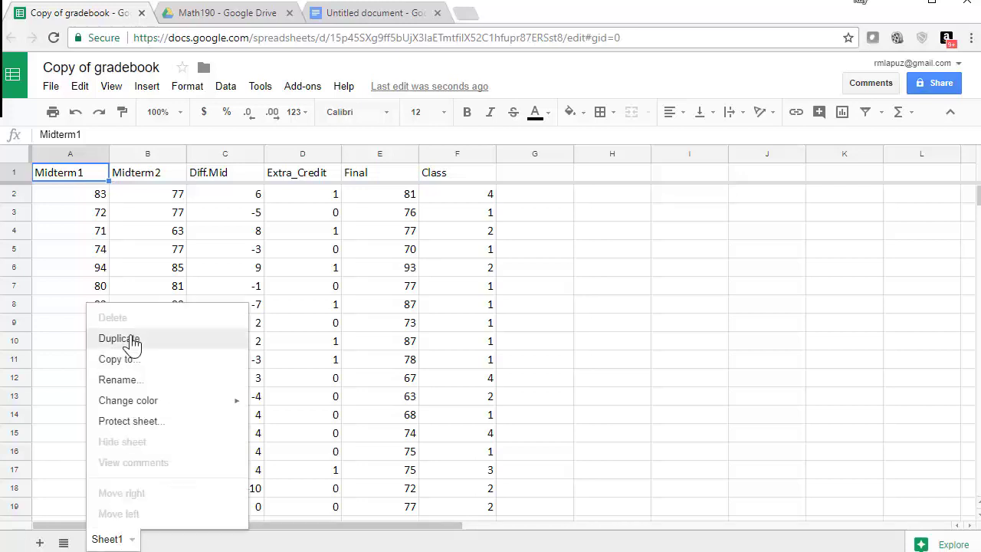
pyautogui.click(132, 349)
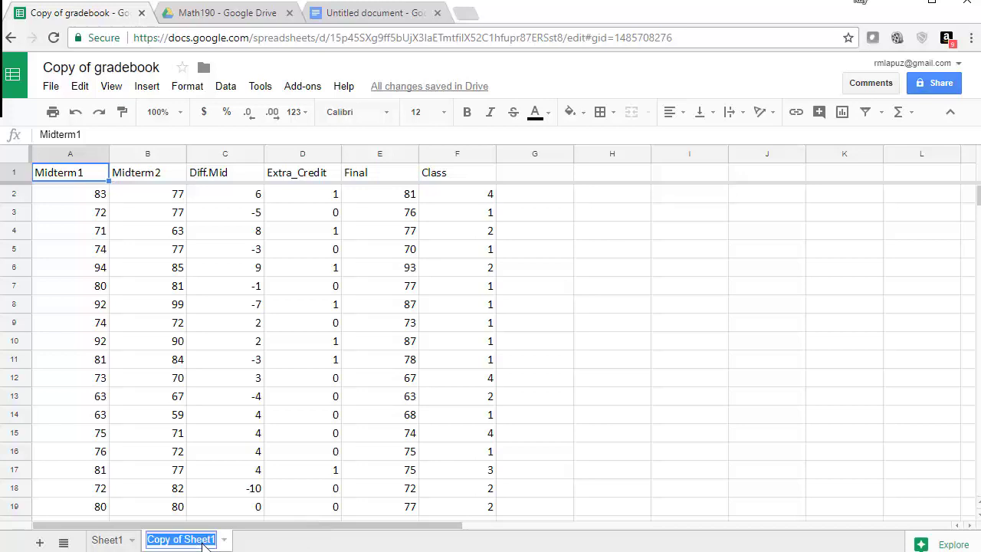
pyautogui.write('Pro')
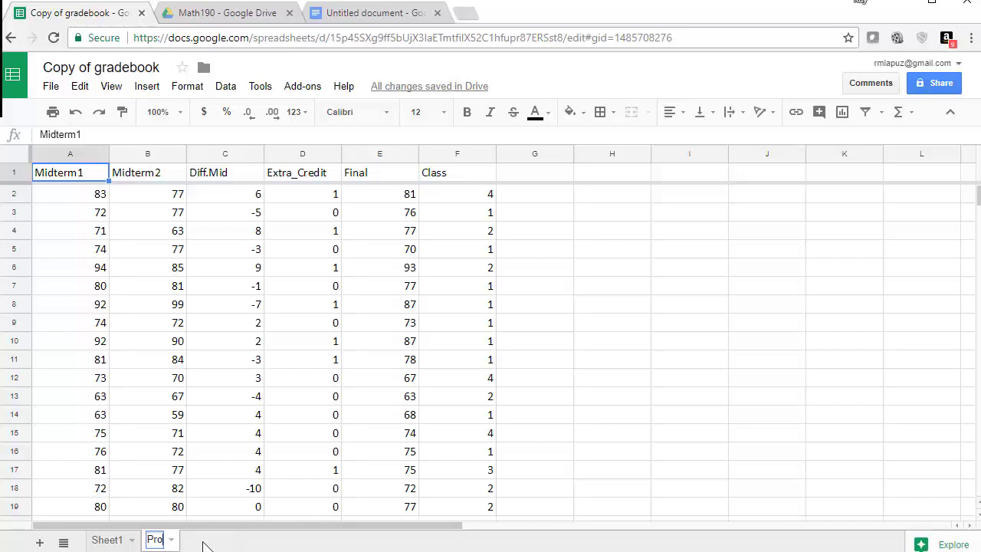
pyautogui.write('ject7')
pyautogui.press('Return')
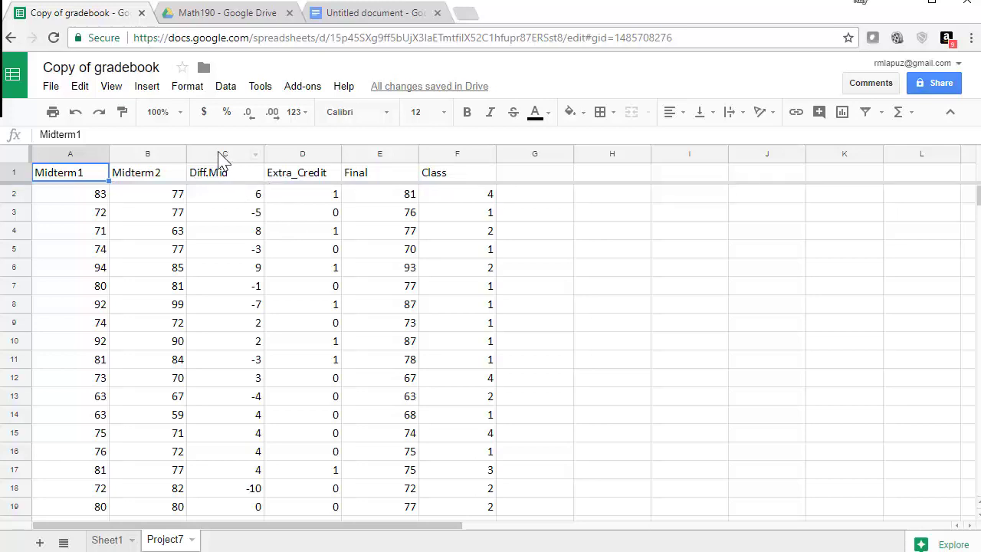
# Delete the Diff.Mid, Extra_Credit and Class columns from the Project7 sheet
pyautogui.moveTo(221, 157); pyautogui.dragTo(294, 156)
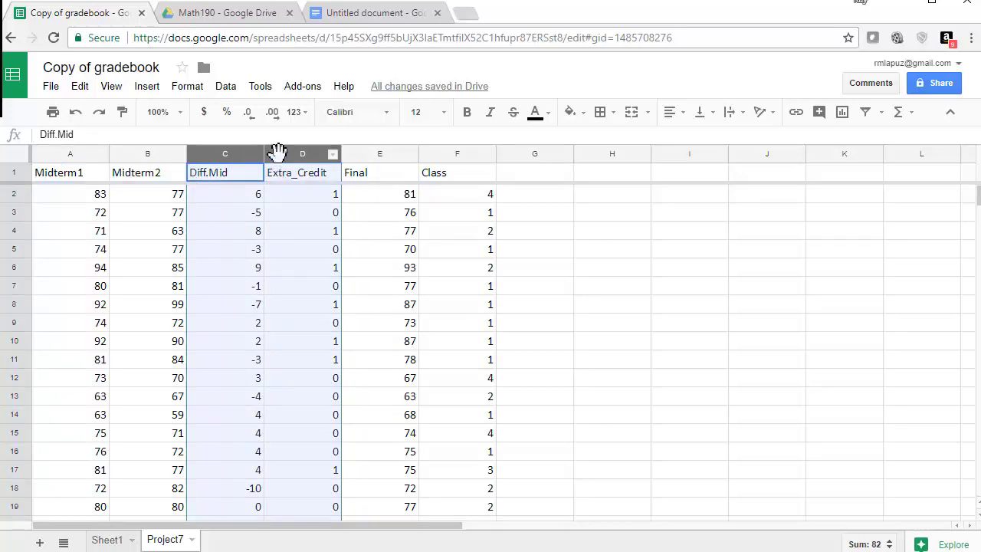
pyautogui.rightClick(277, 152)
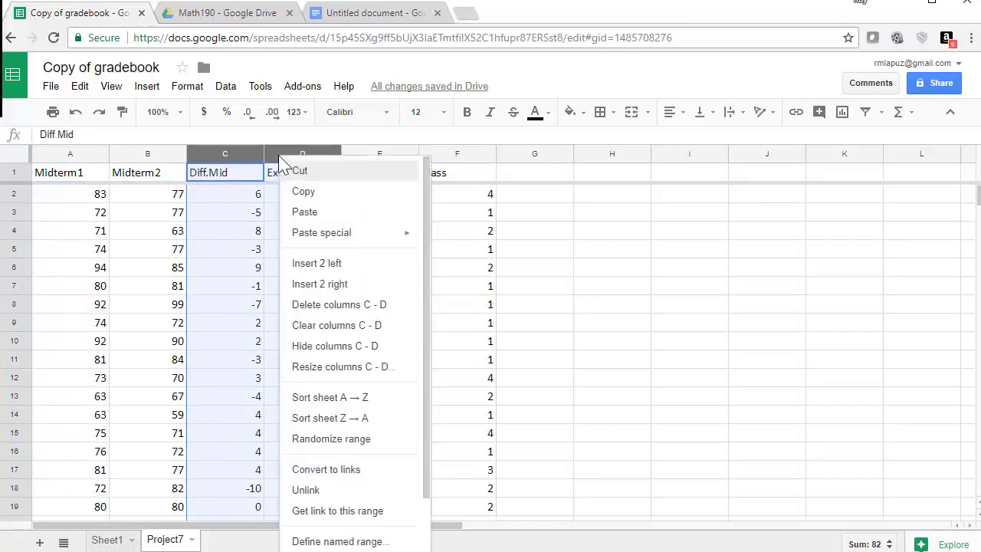
pyautogui.click(320, 304)
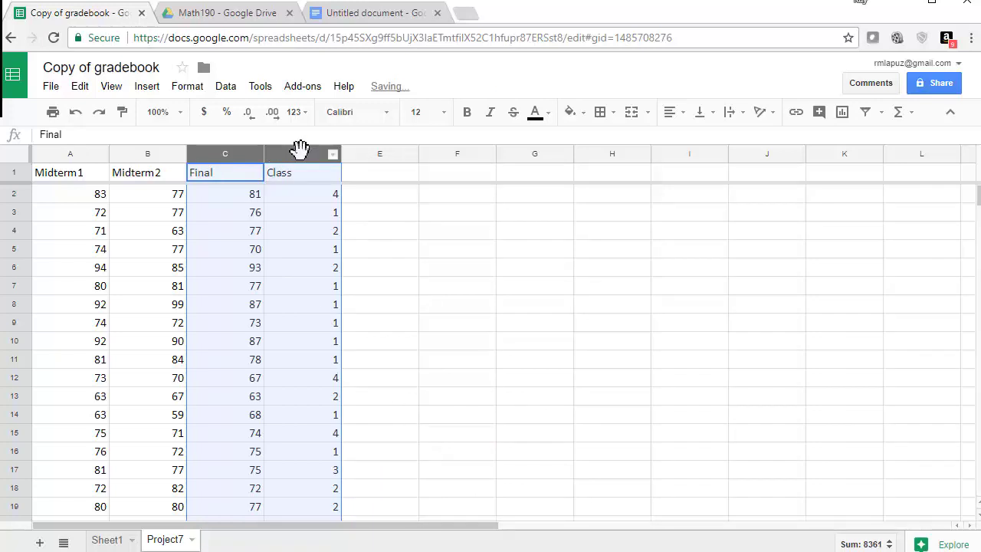
pyautogui.click(310, 194)
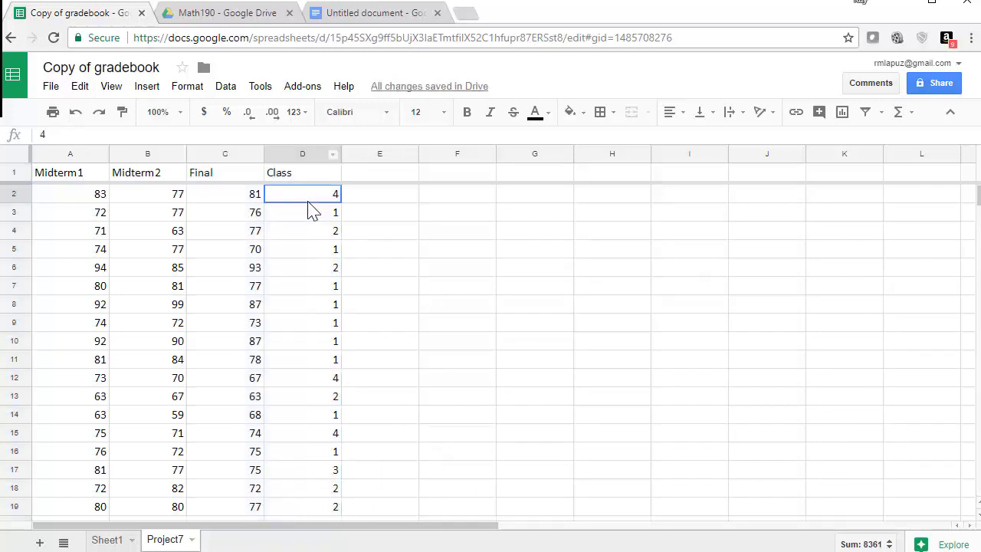
pyautogui.click(297, 153)
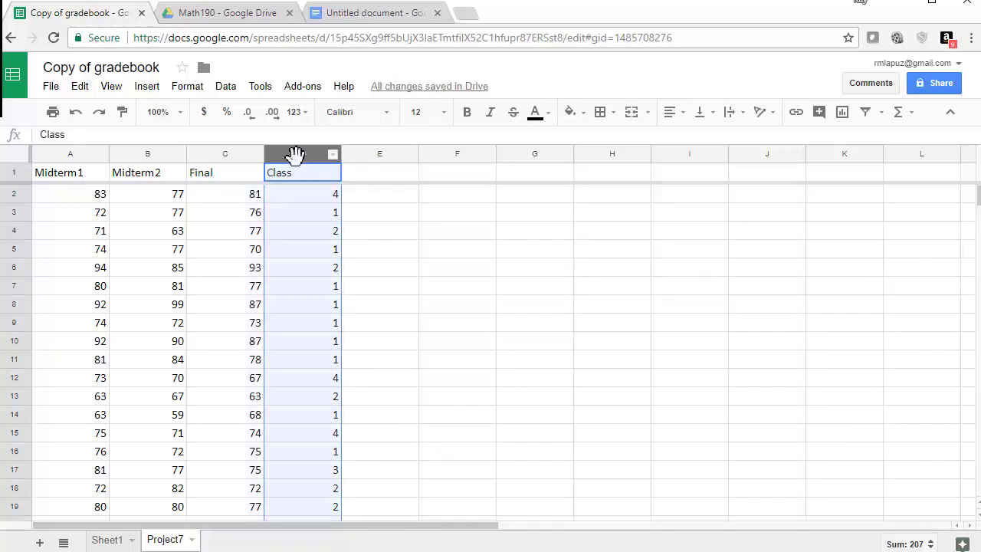
pyautogui.rightClick(299, 151)
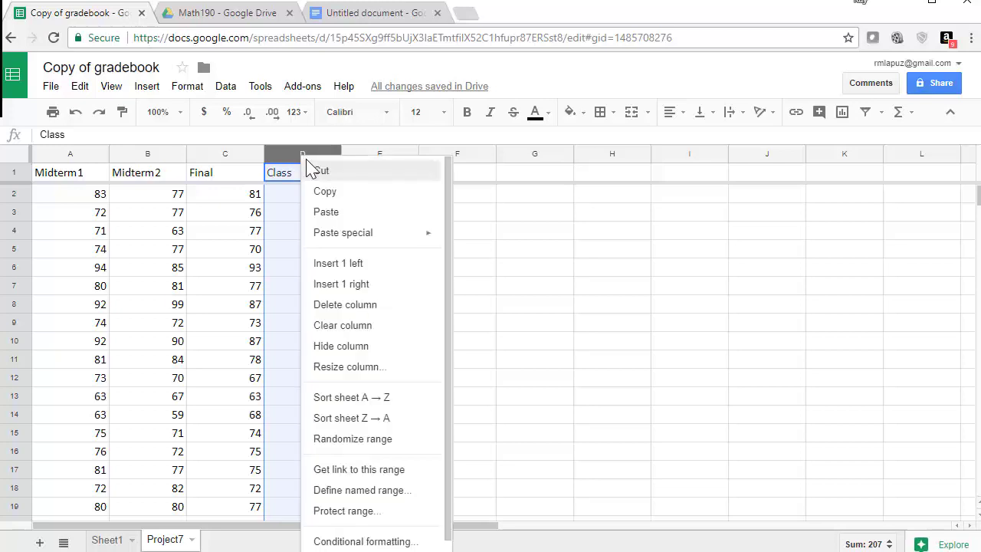
pyautogui.click(343, 307)
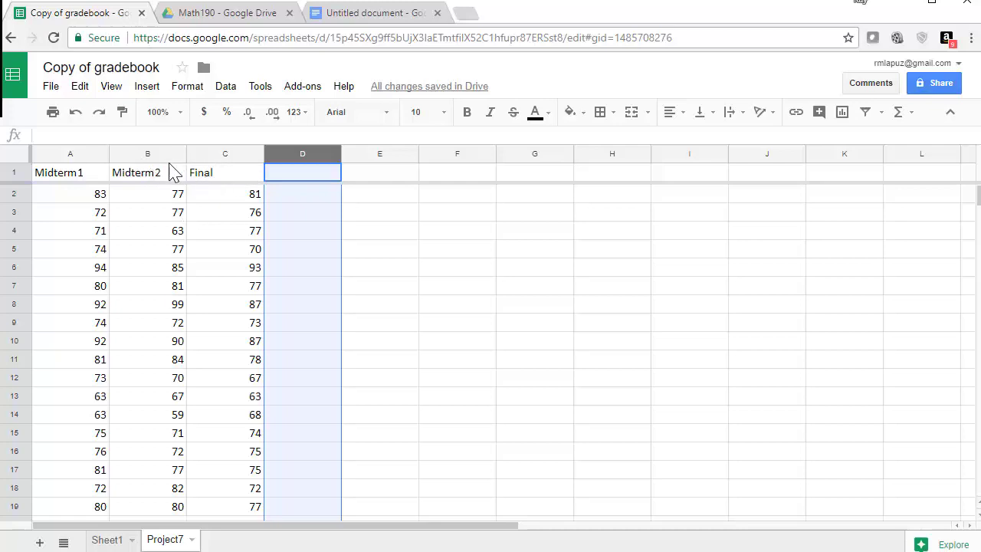
# Insert four blank columns between the Midterm1 and Midterm2 columns
pyautogui.click(148, 154)
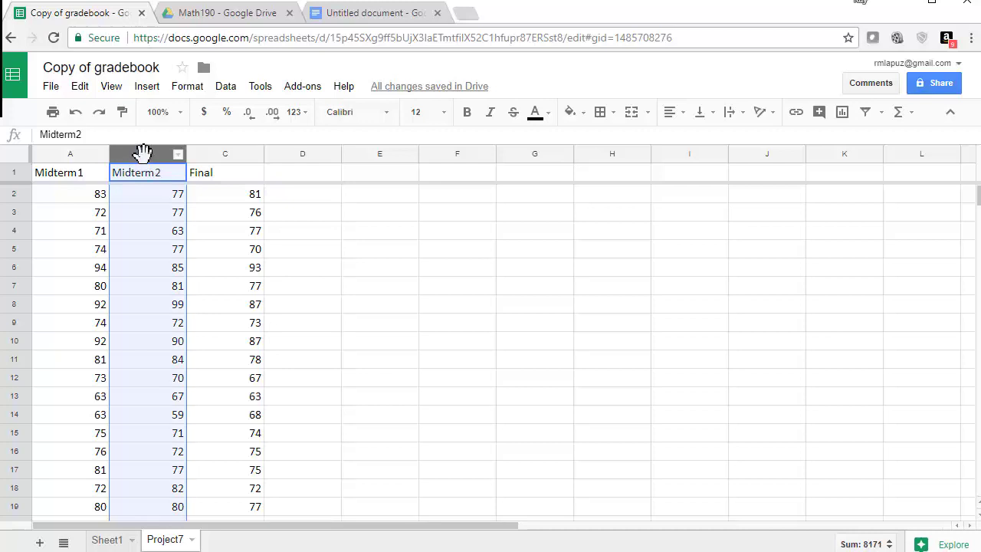
pyautogui.rightClick(143, 152)
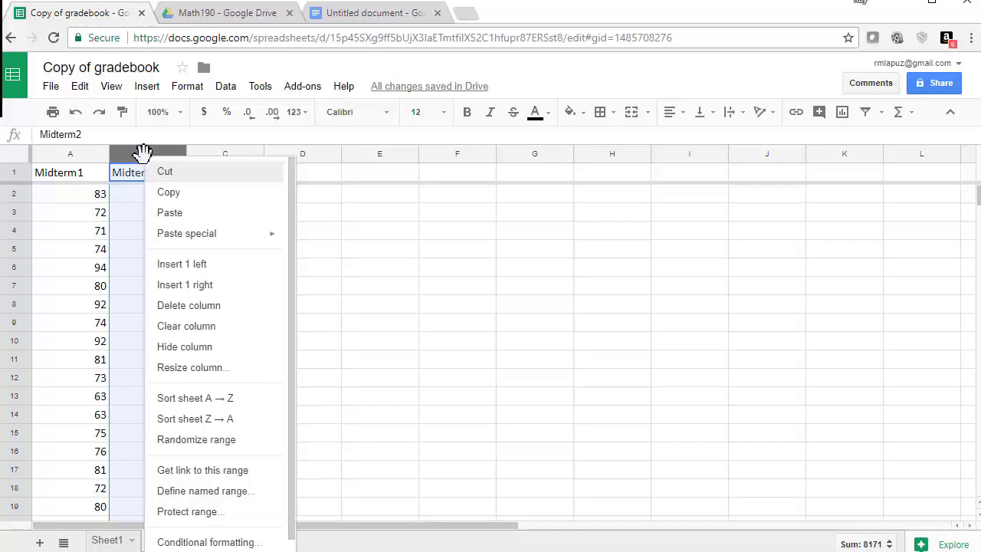
pyautogui.click(184, 265)
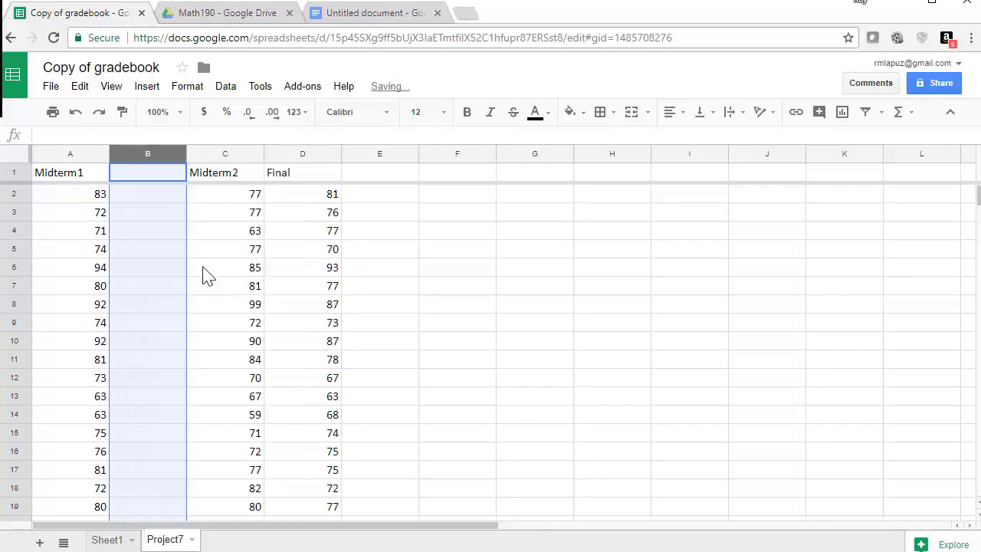
pyautogui.click(100, 115)
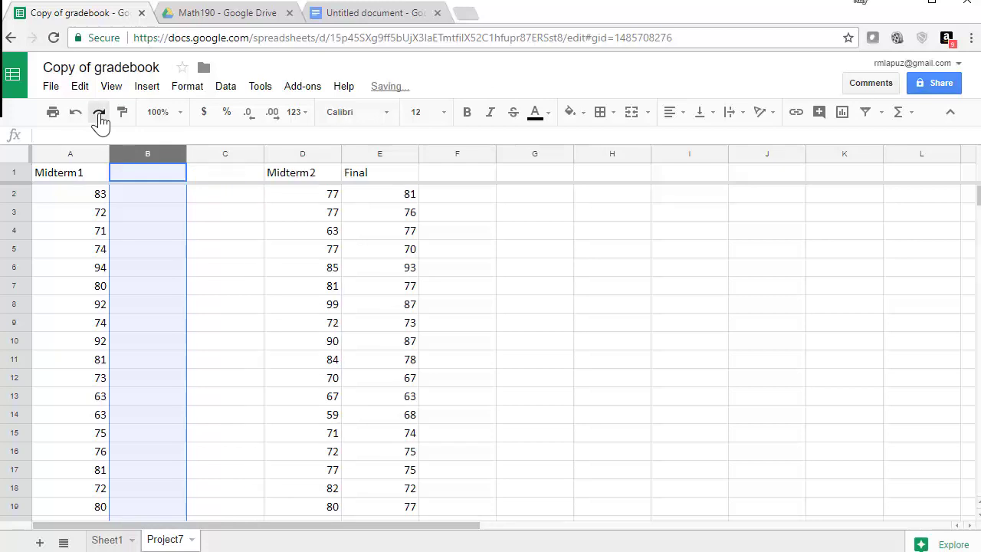
pyautogui.click(99, 115)
pyautogui.click(99, 115)
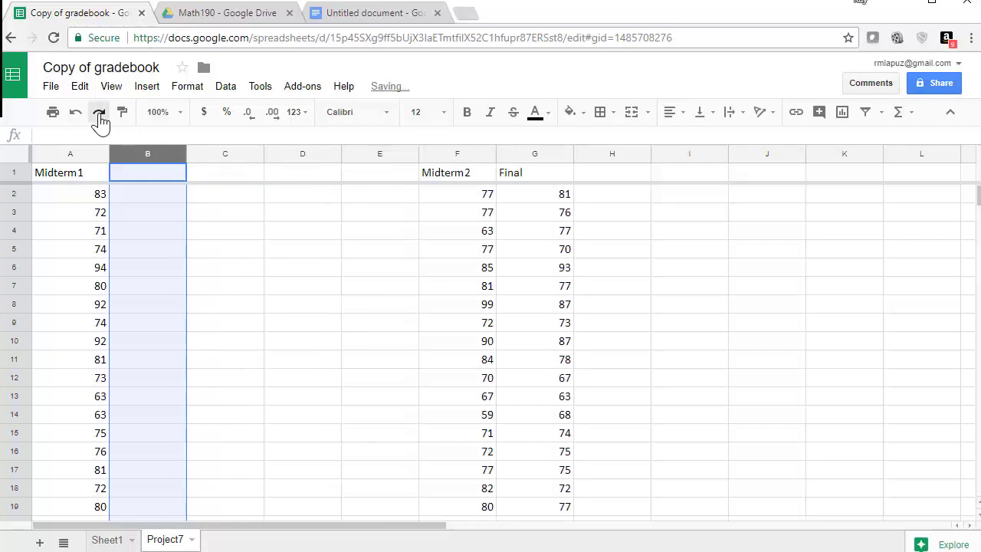
# Add a fifth blank column between Midterm1 and Midterm2, and copy the Final column into column B beside Midterm1
pyautogui.click(99, 115)
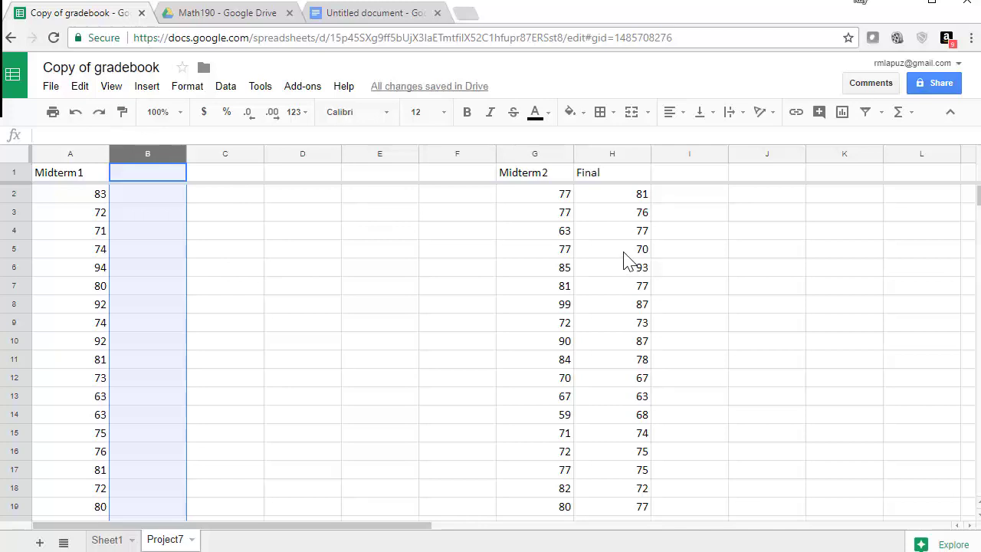
pyautogui.click(69, 175)
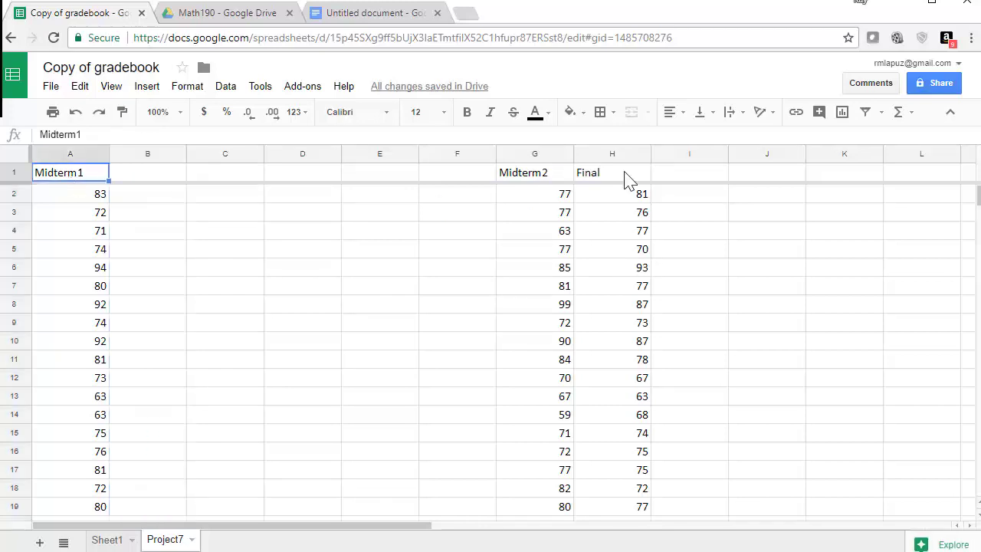
pyautogui.click(613, 153)
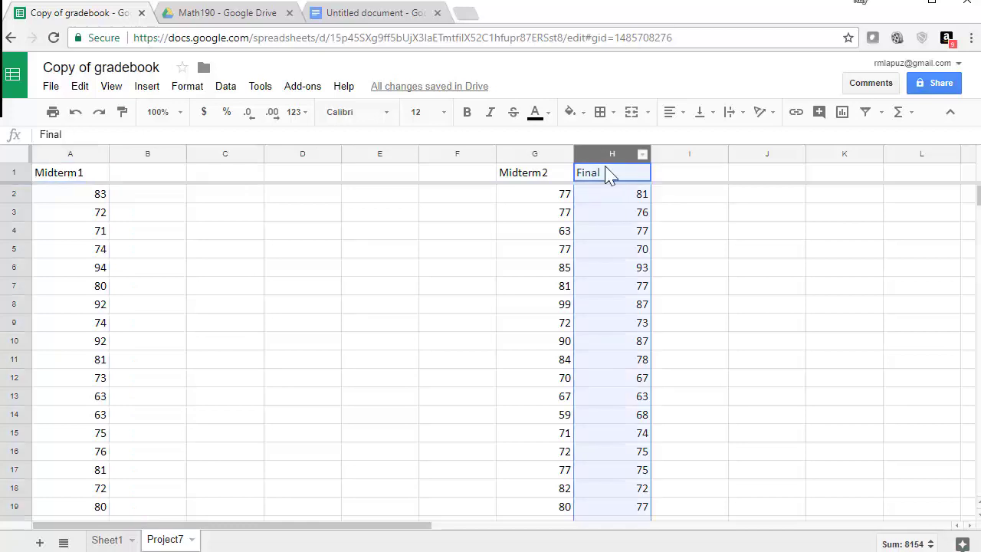
pyautogui.rightClick(608, 154)
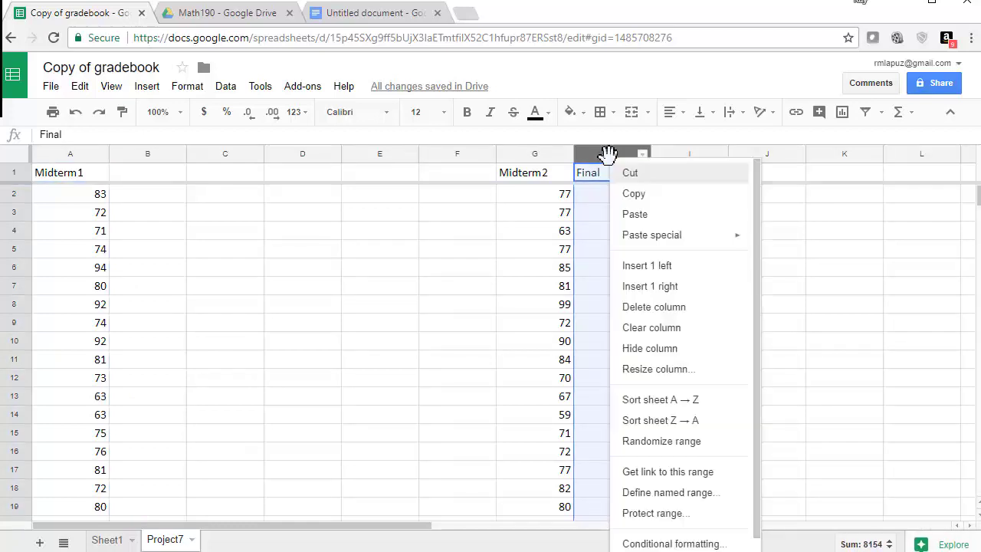
pyautogui.click(633, 197)
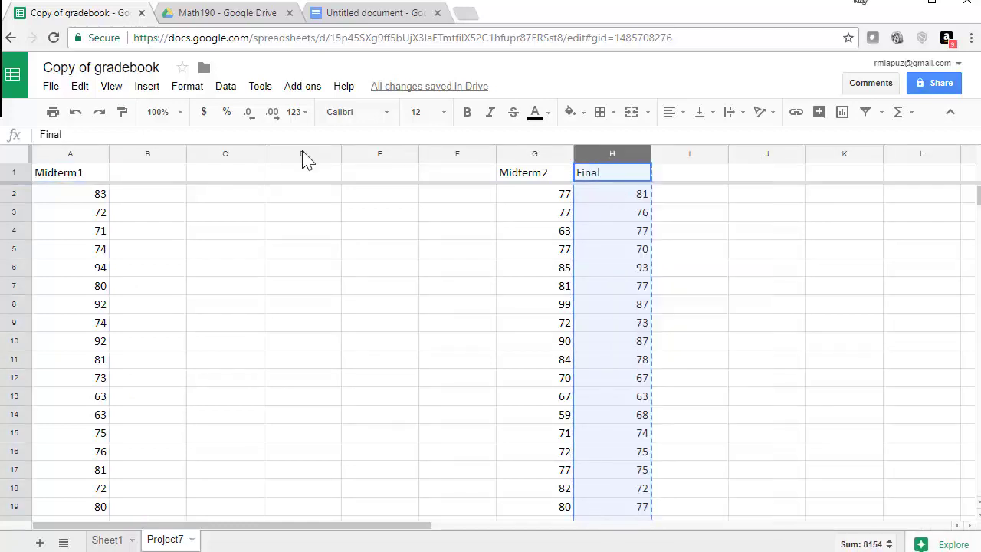
pyautogui.click(143, 153)
pyautogui.rightClick(141, 150)
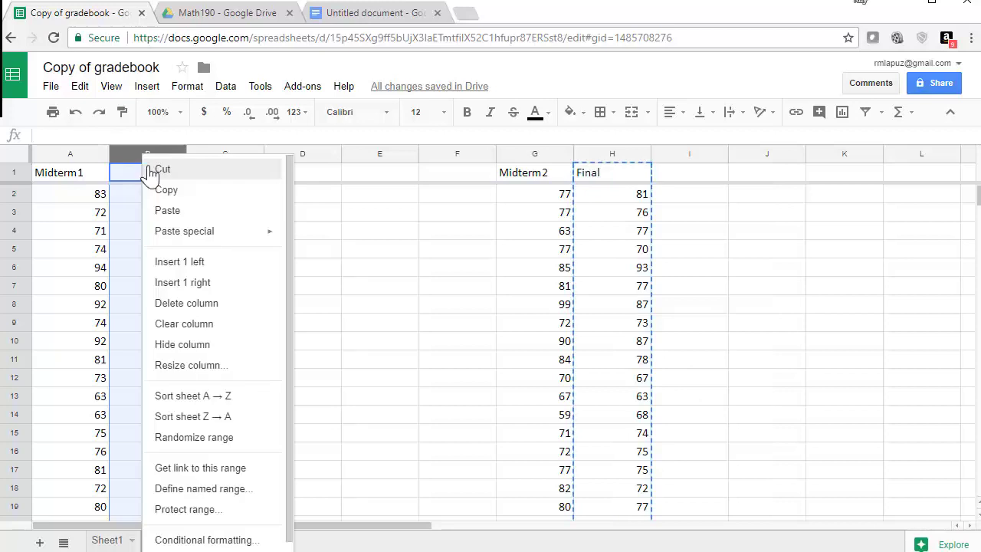
pyautogui.click(167, 212)
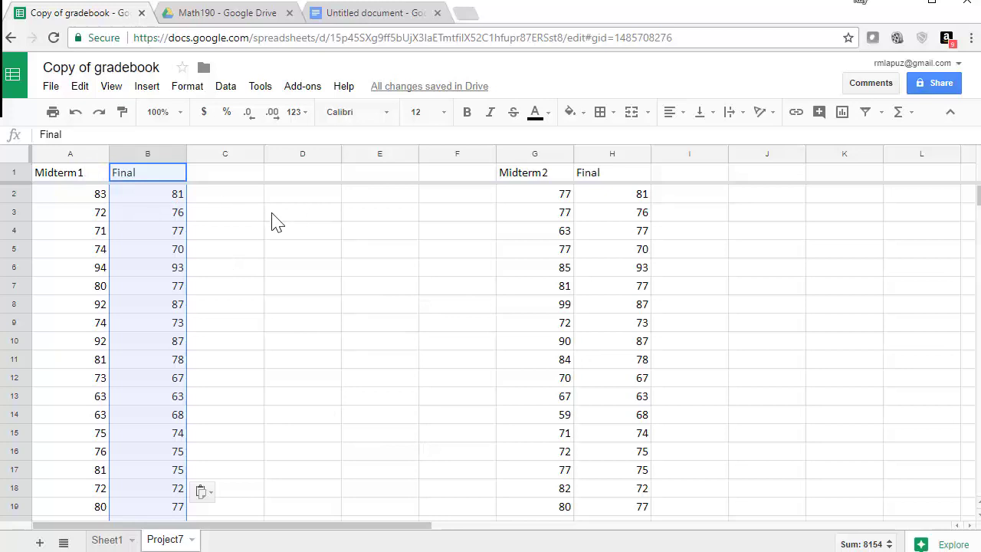
# Insert a scatter chart of Final versus Midterm1 from the data in columns A and B
pyautogui.click(71, 154)
pyautogui.keyDown('shift'); pyautogui.click(125, 156); pyautogui.keyUp('shift')
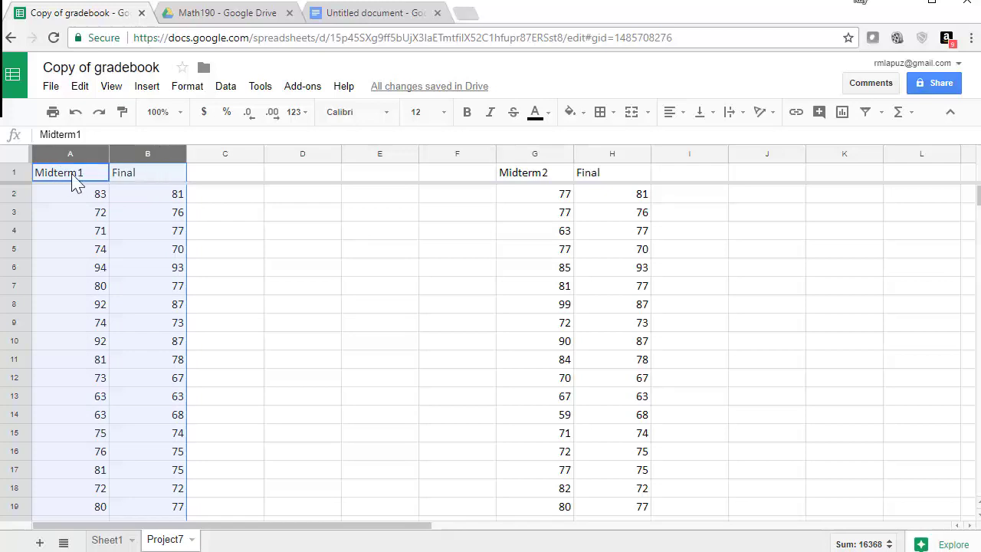
pyautogui.click(151, 89)
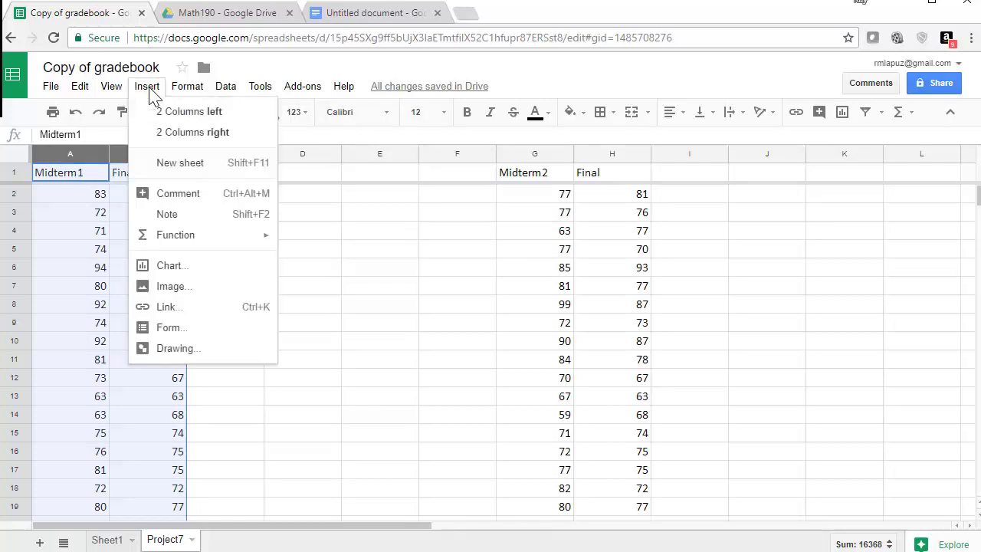
pyautogui.click(174, 275)
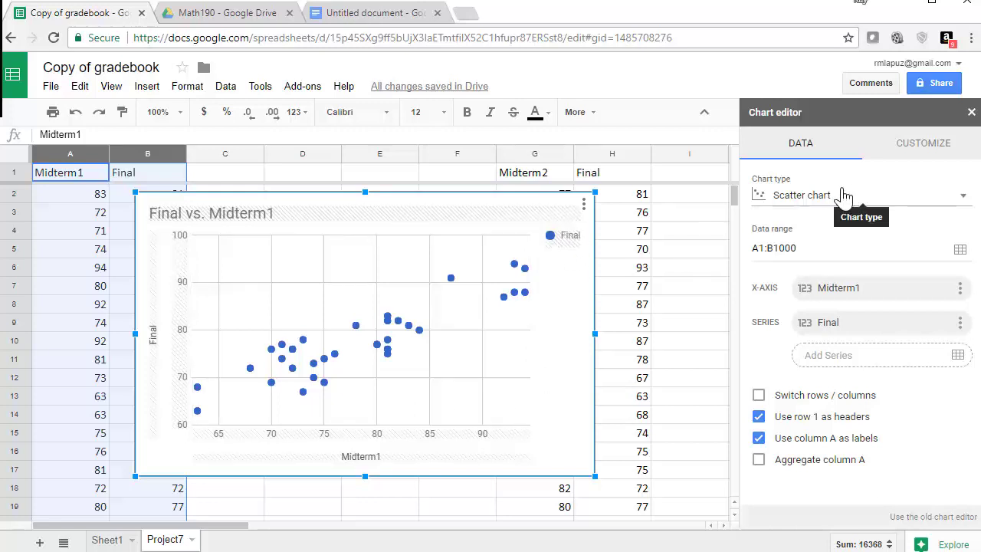
# Remove the legend from the Final vs. Midterm1 chart by setting its position to None
pyautogui.click(922, 156)
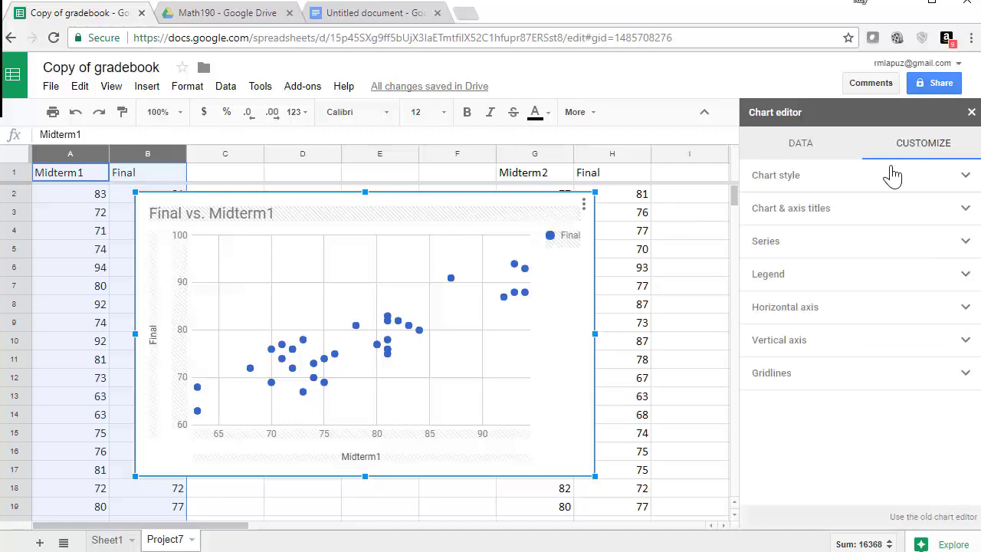
pyautogui.click(773, 285)
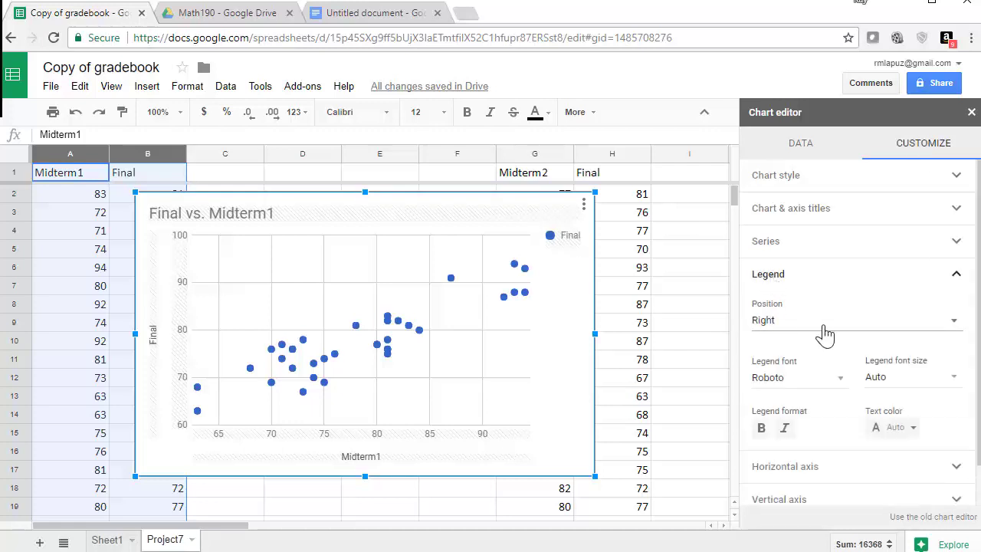
pyautogui.click(958, 328)
pyautogui.click(800, 230)
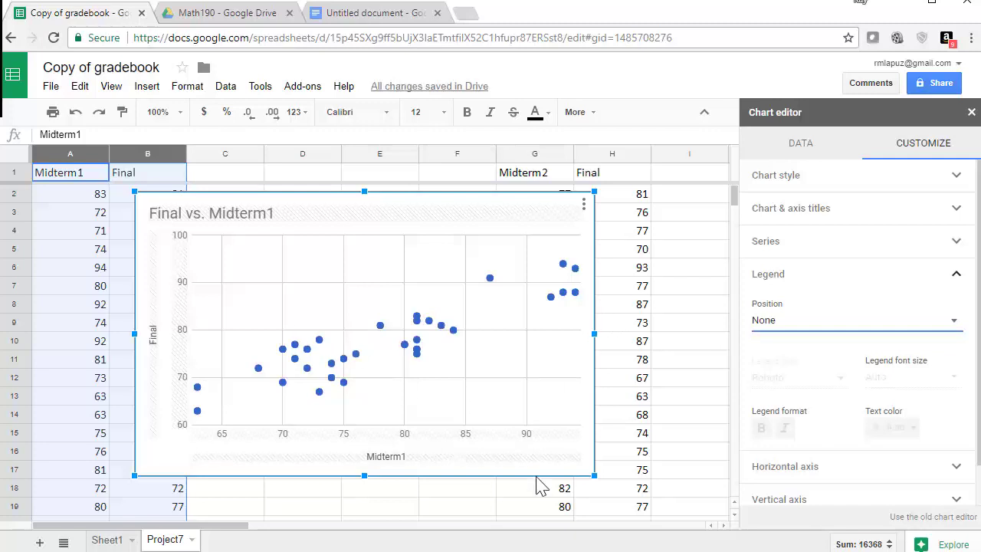
# Shrink the Final vs. Midterm1 chart and move it down so it starts at row 11 across columns A to E
pyautogui.moveTo(591, 473); pyautogui.dragTo(421, 371)
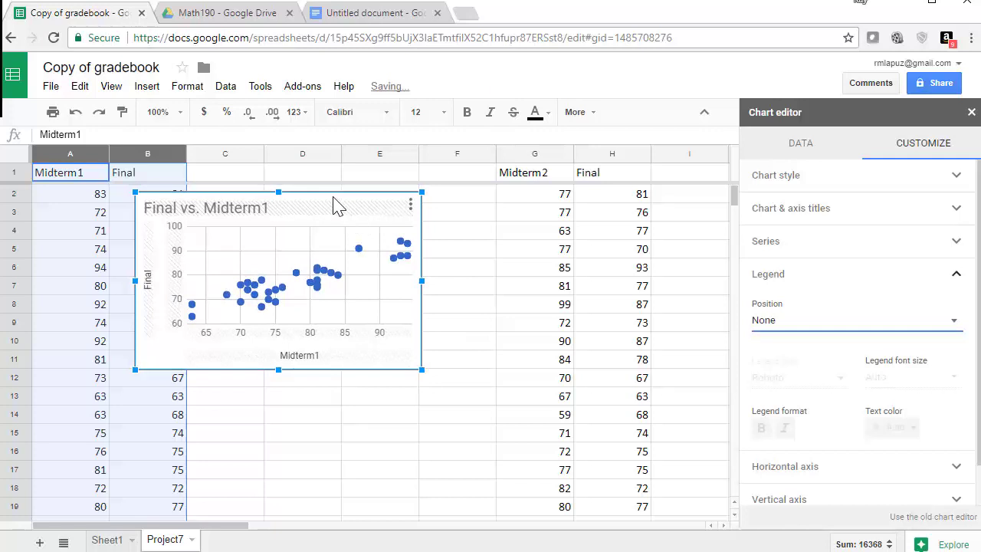
pyautogui.moveTo(332, 213); pyautogui.dragTo(304, 370)
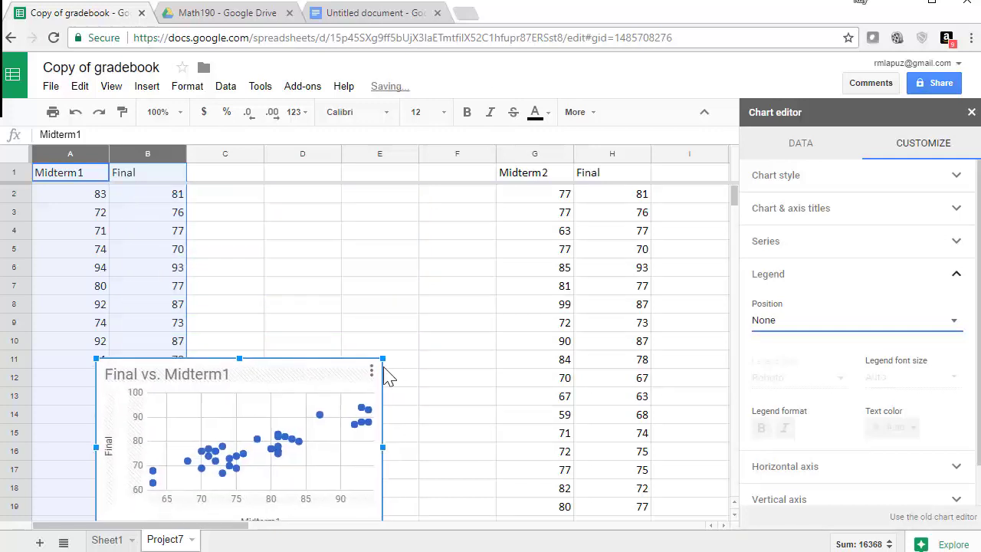
pyautogui.scroll(-1, 412, 376)
pyautogui.scroll(-2, 411, 377)
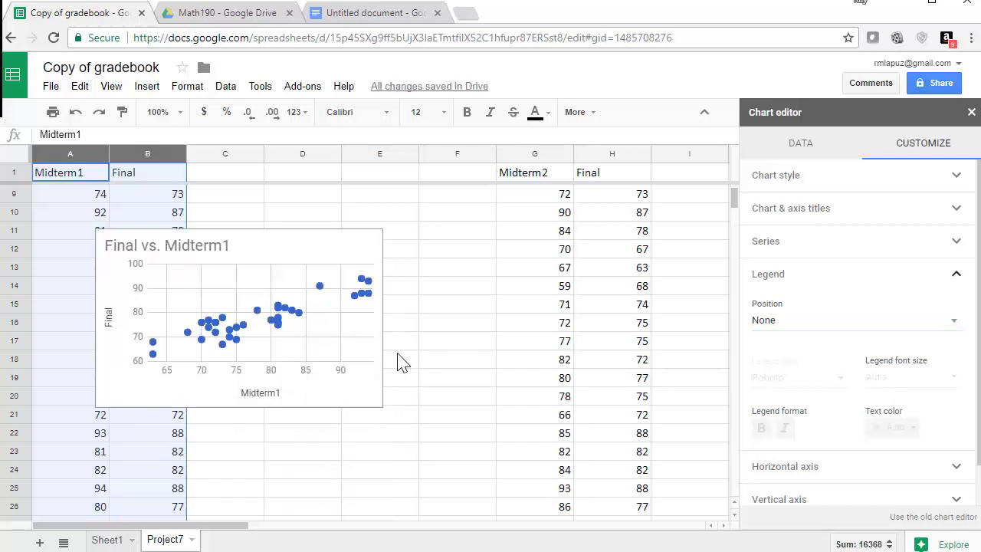
pyautogui.click(298, 250)
pyautogui.click(303, 241)
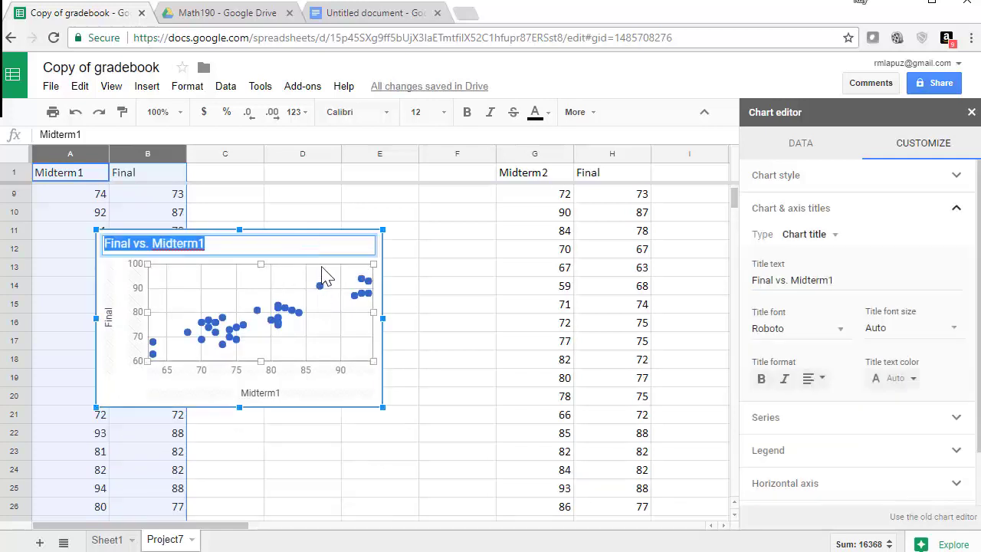
pyautogui.click(437, 218)
pyautogui.scroll(3, 448, 291)
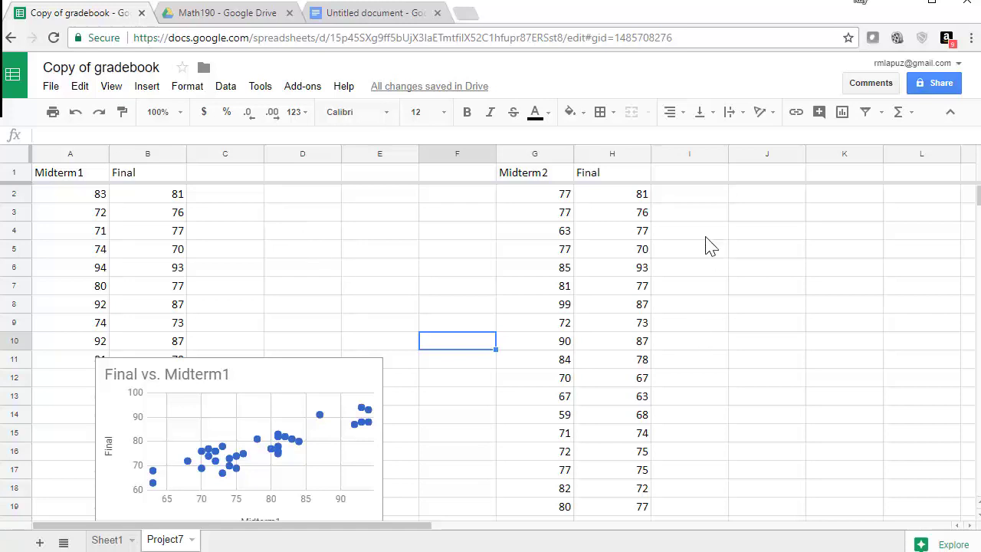
# Insert a scatter chart of Final versus Midterm2 from the data in columns G and H
pyautogui.moveTo(540, 155); pyautogui.dragTo(590, 165)
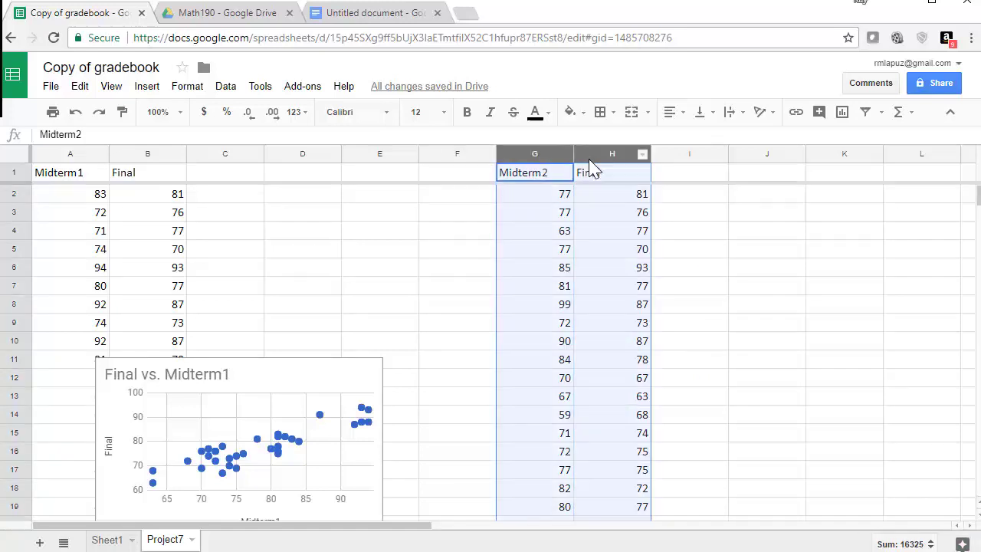
pyautogui.click(151, 93)
pyautogui.click(173, 270)
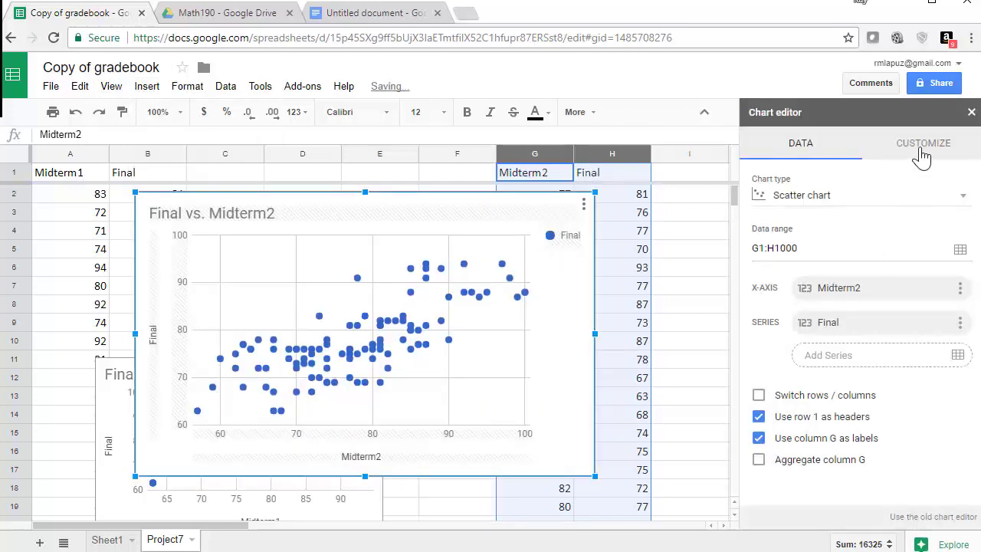
# Set the legend position of the Final vs. Midterm2 chart to None
pyautogui.click(922, 145)
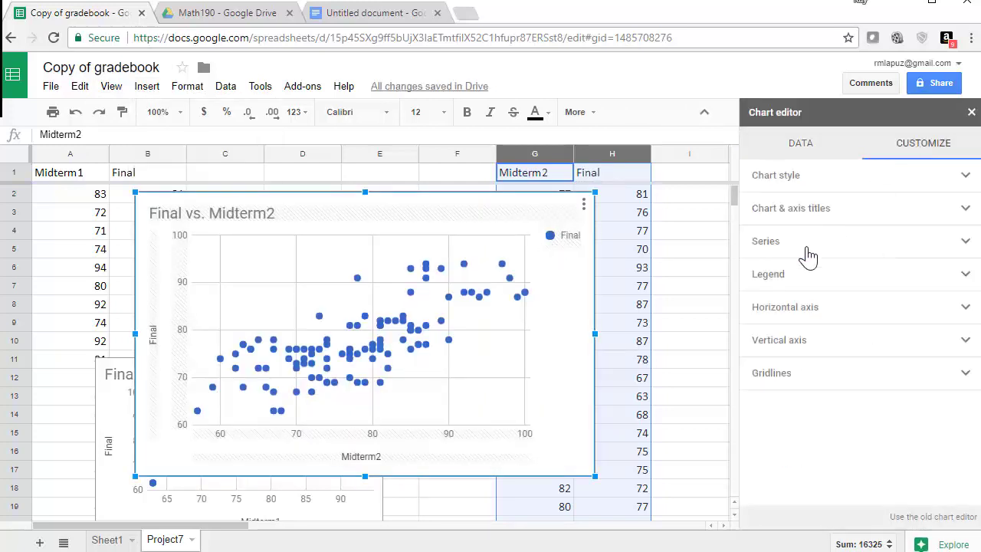
pyautogui.click(804, 277)
pyautogui.click(788, 326)
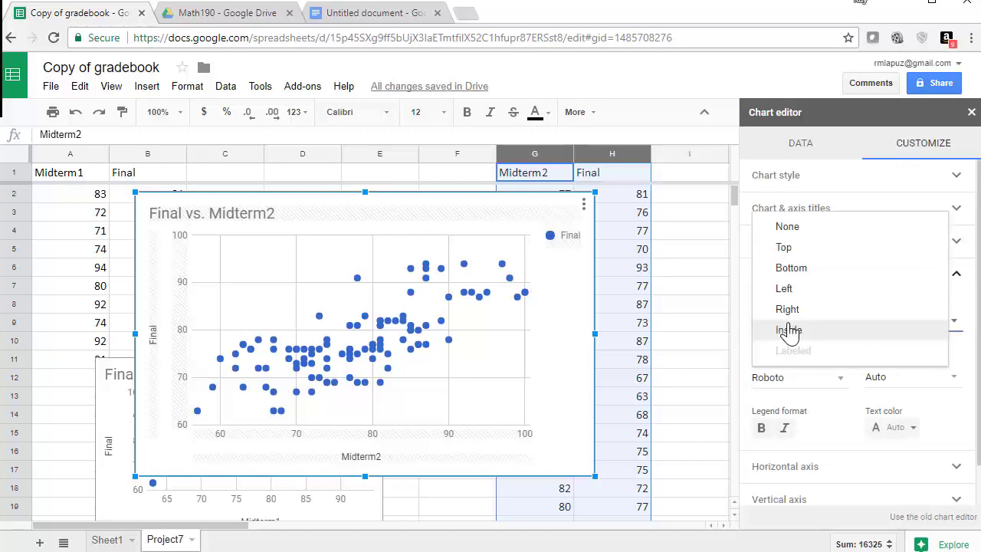
pyautogui.click(787, 226)
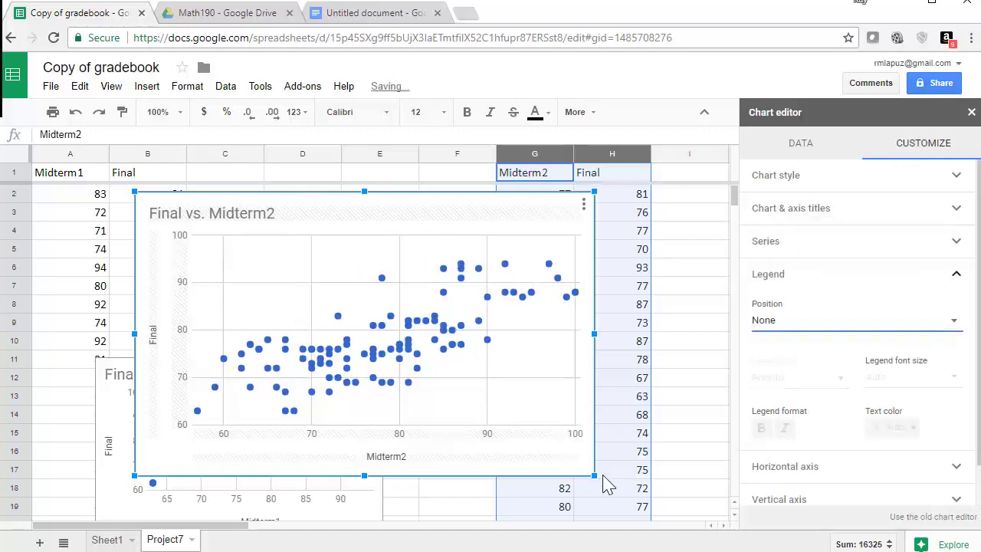
# Shrink the Final vs. Midterm2 chart and move it to row 11 across columns H to K, level with the Midterm1 chart
pyautogui.moveTo(594, 473); pyautogui.dragTo(434, 377)
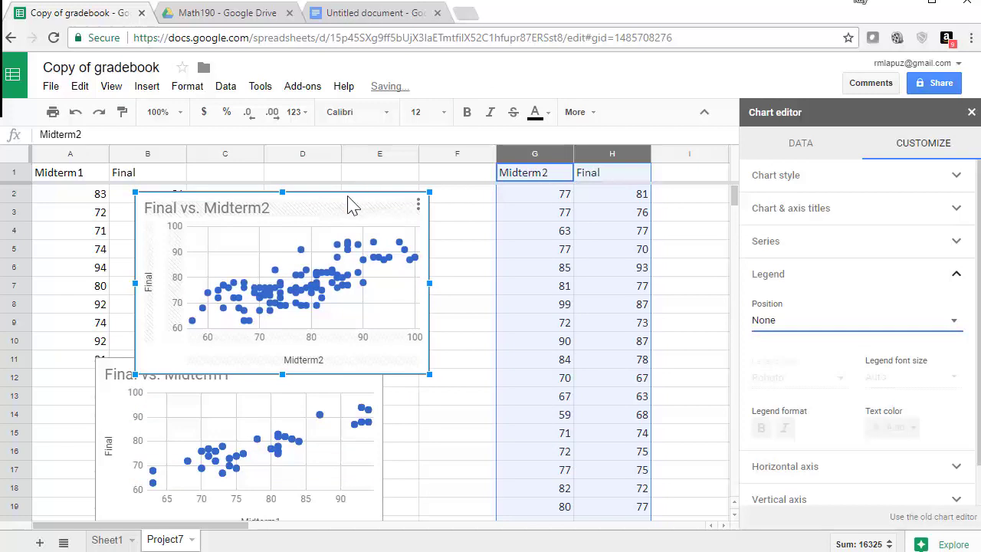
pyautogui.click(972, 112)
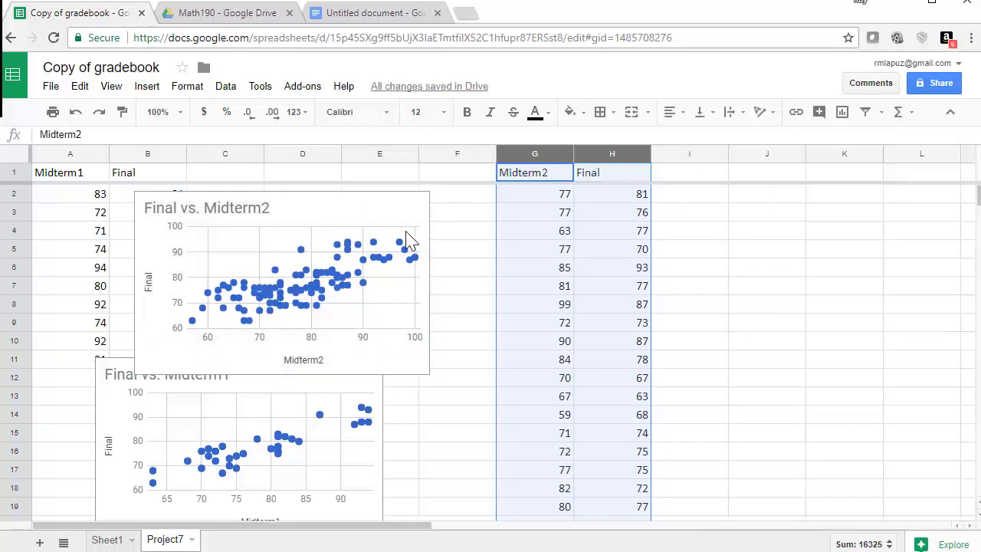
pyautogui.click(334, 213)
pyautogui.moveTo(329, 200); pyautogui.dragTo(772, 365)
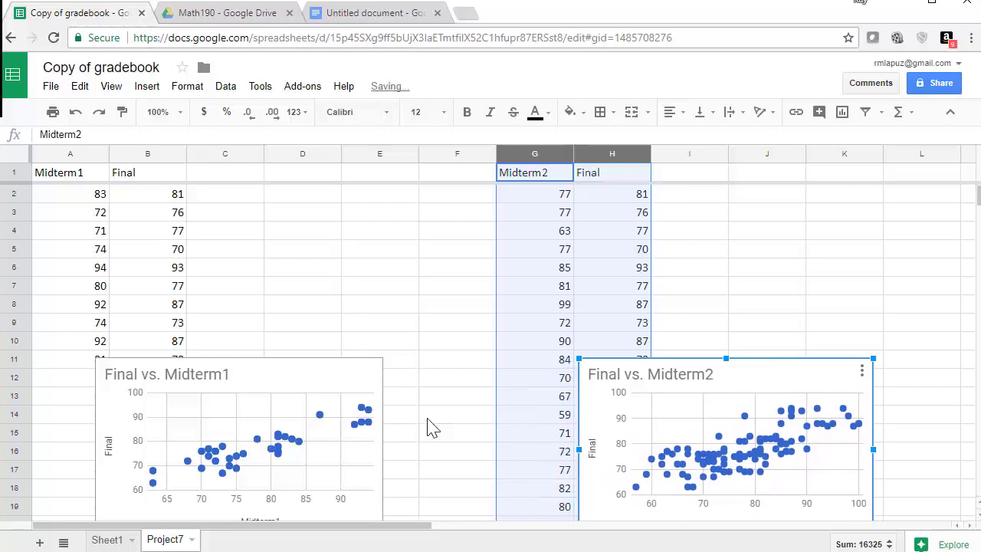
pyautogui.scroll(-1, 441, 433)
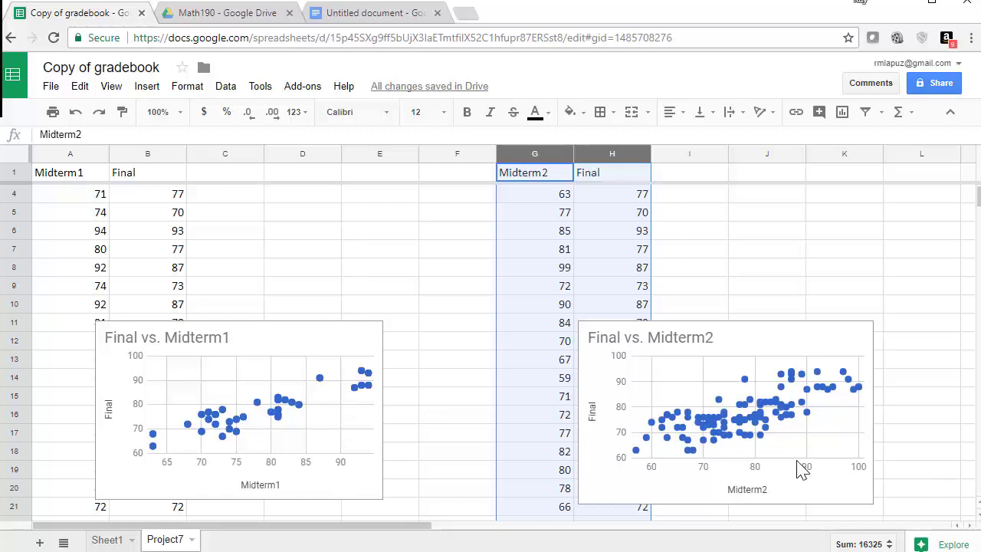
pyautogui.scroll(1, 802, 472)
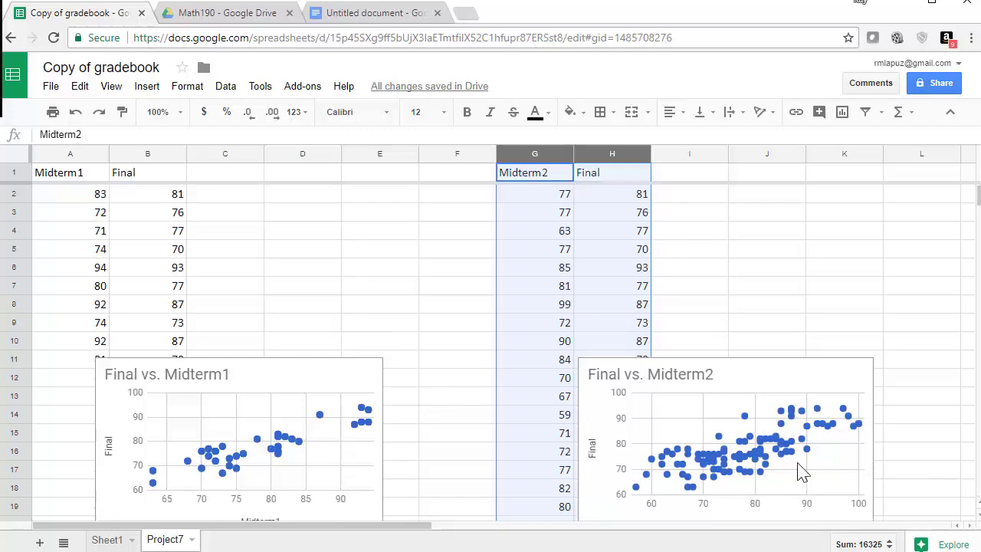
# Enter the label "r =" in cell C3 for the Midterm1 correlation
pyautogui.click(247, 220)
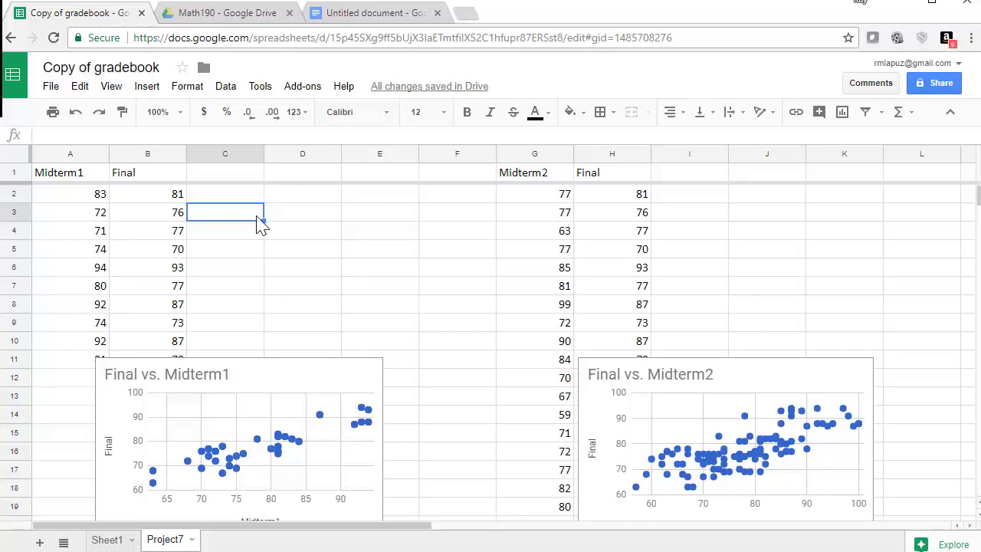
pyautogui.write('r =')
pyautogui.press('Tab')
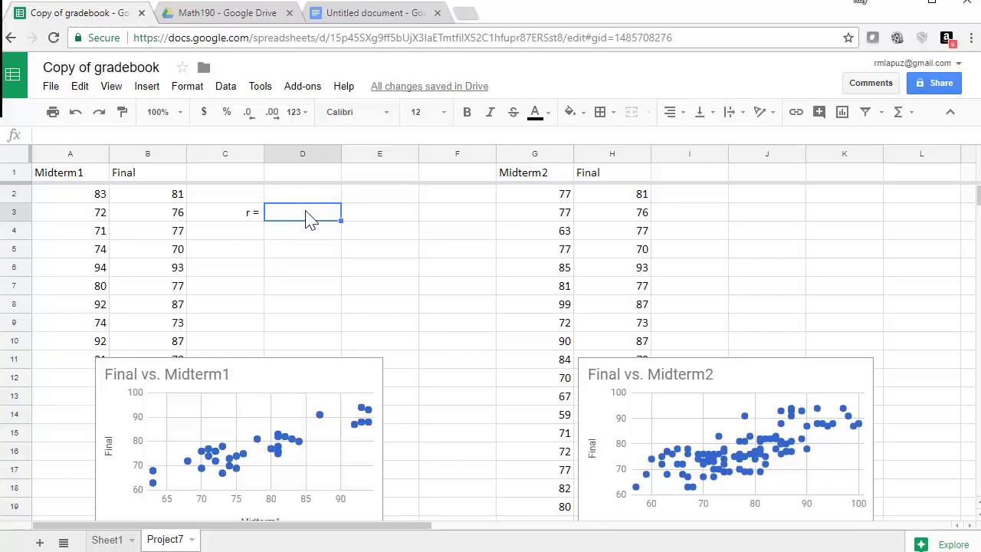
# Calculate the Midterm1 correlation coefficient in cell D3 with the formula =correl(B:B,A:A)
pyautogui.write('=')
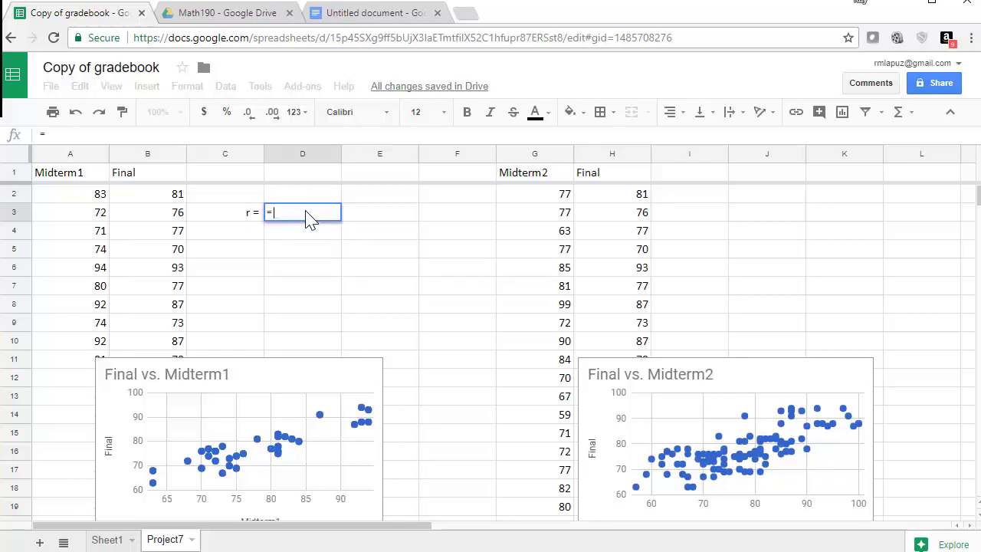
pyautogui.write('correl')
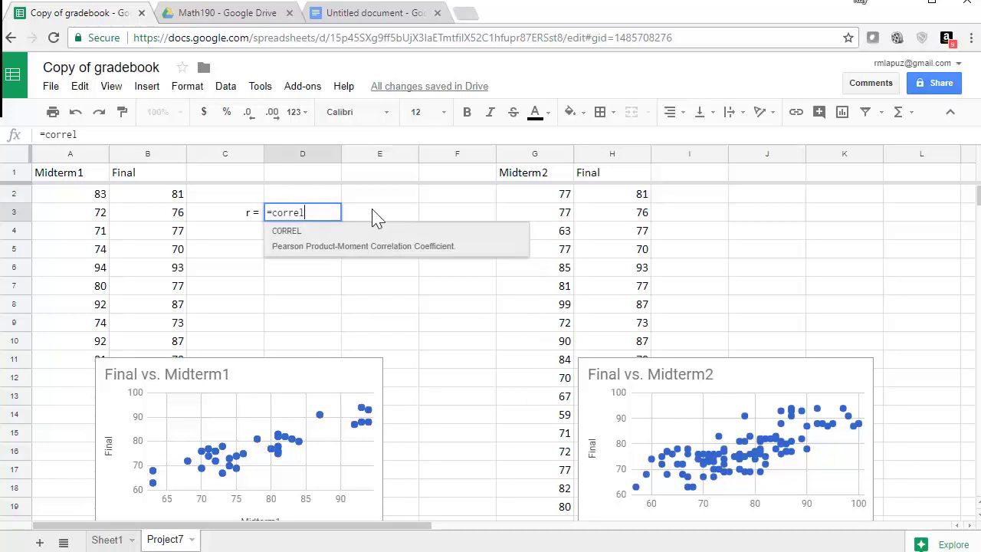
pyautogui.write('(')
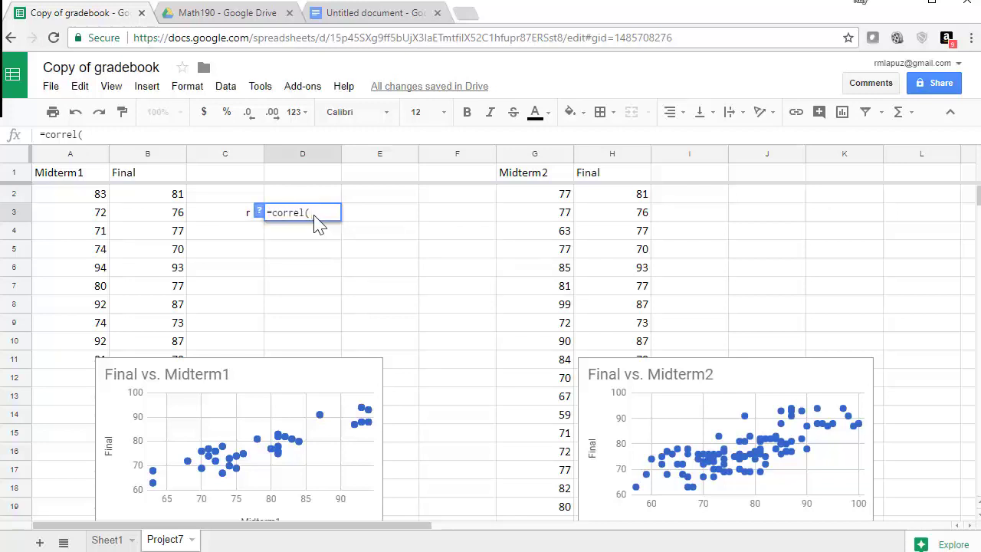
pyautogui.click(146, 160)
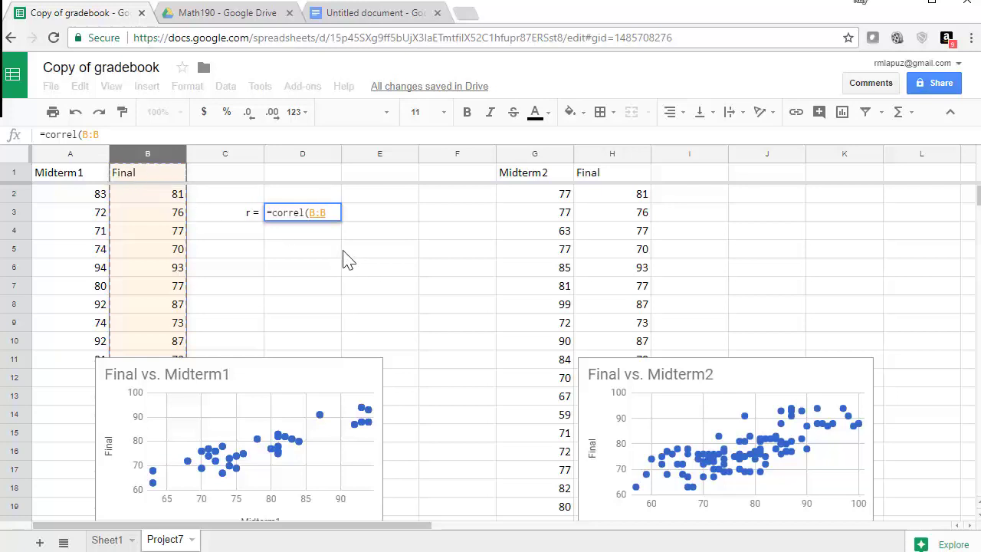
pyautogui.write(',')
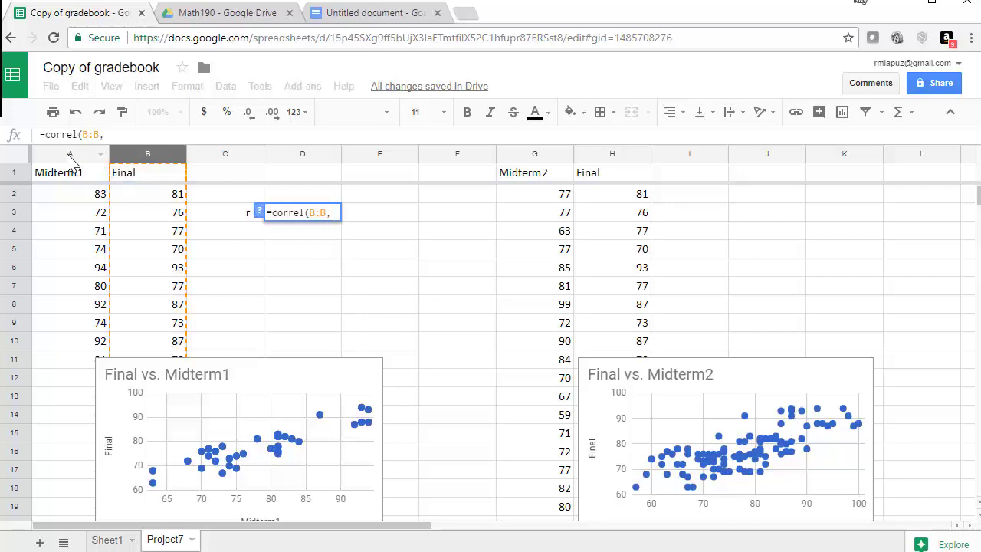
pyautogui.click(67, 157)
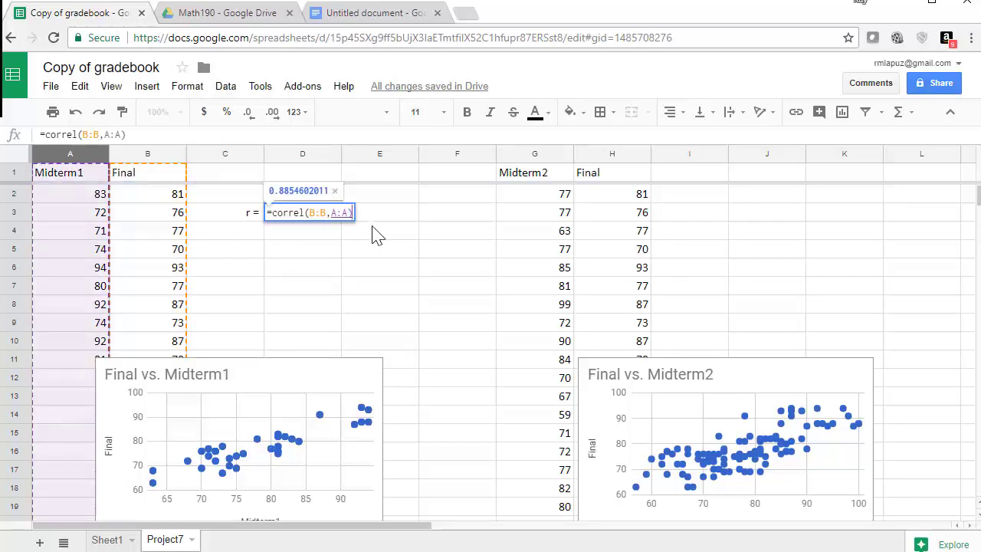
pyautogui.write(')')
pyautogui.press('Return')
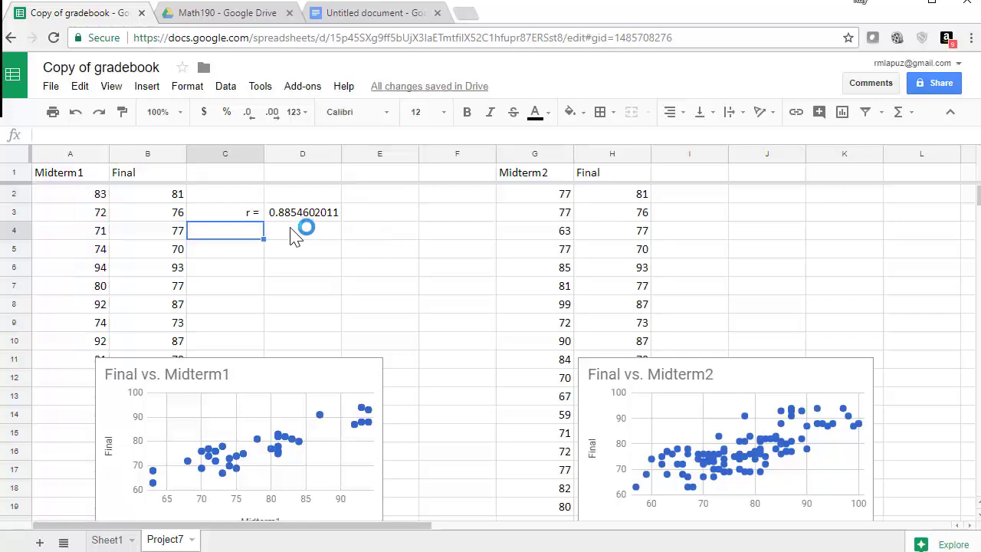
# Enter the label "r =" in cell I3 for the Midterm2 correlation and align it right
pyautogui.click(722, 218)
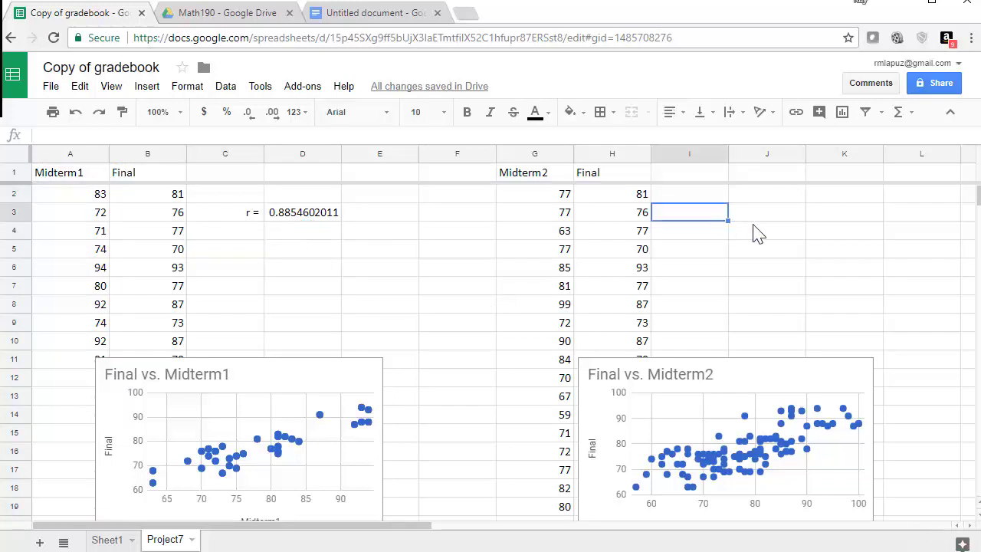
pyautogui.write('r=')
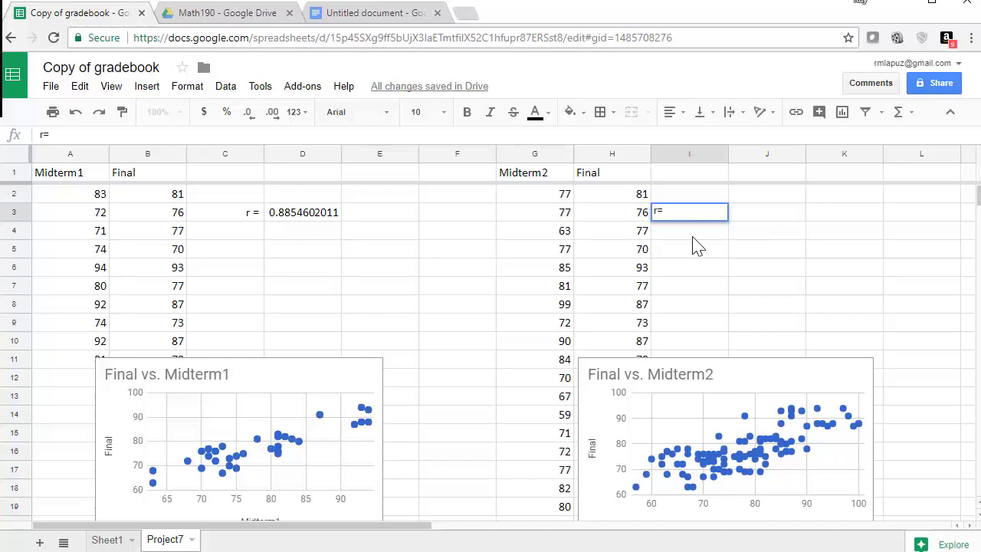
pyautogui.click(587, 218)
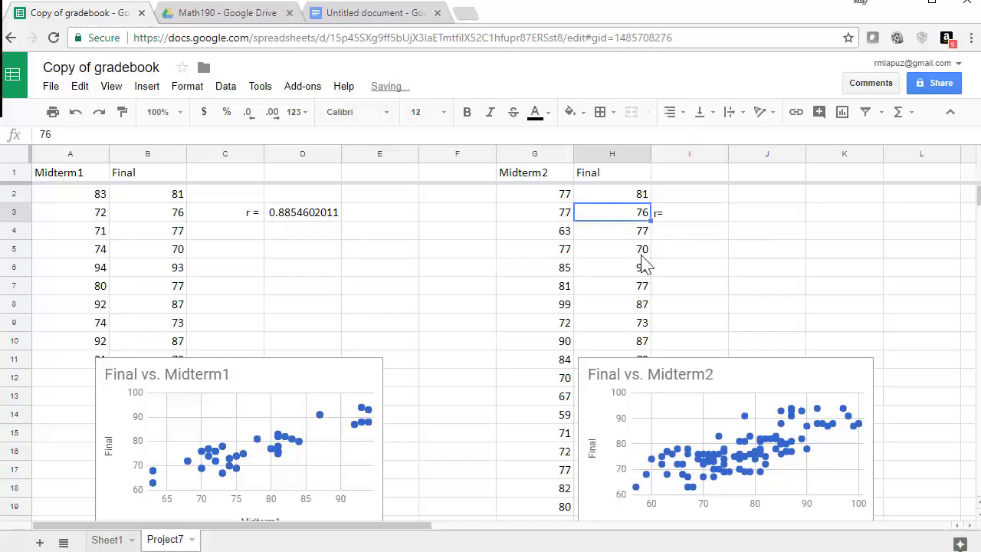
pyautogui.click(684, 217)
pyautogui.click(672, 112)
pyautogui.click(718, 138)
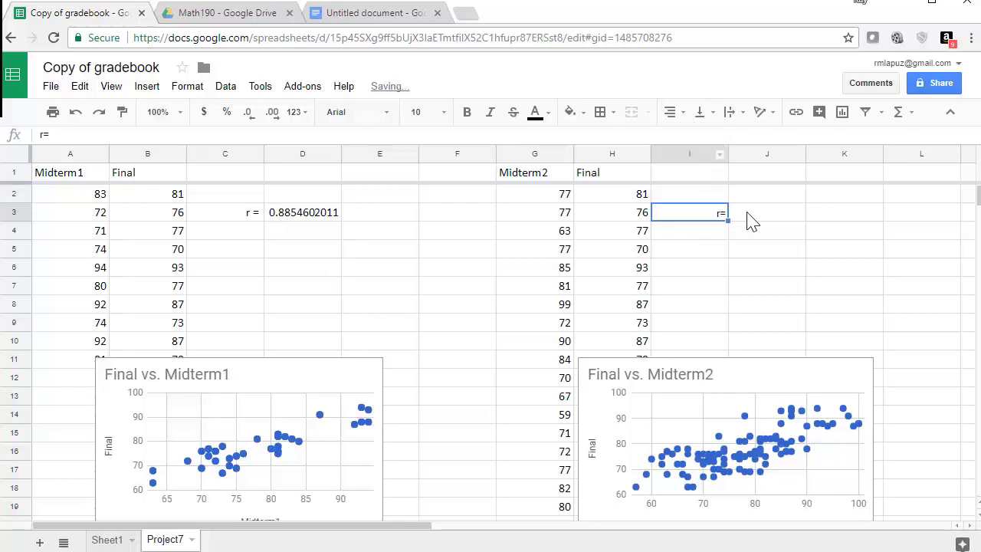
pyautogui.click(751, 219)
pyautogui.click(724, 217)
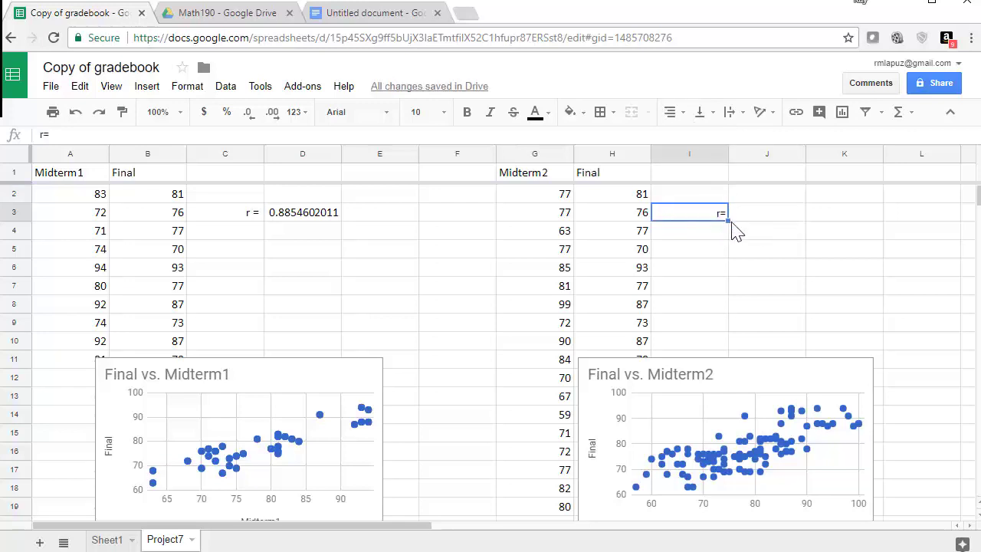
pyautogui.doubleClick(720, 211)
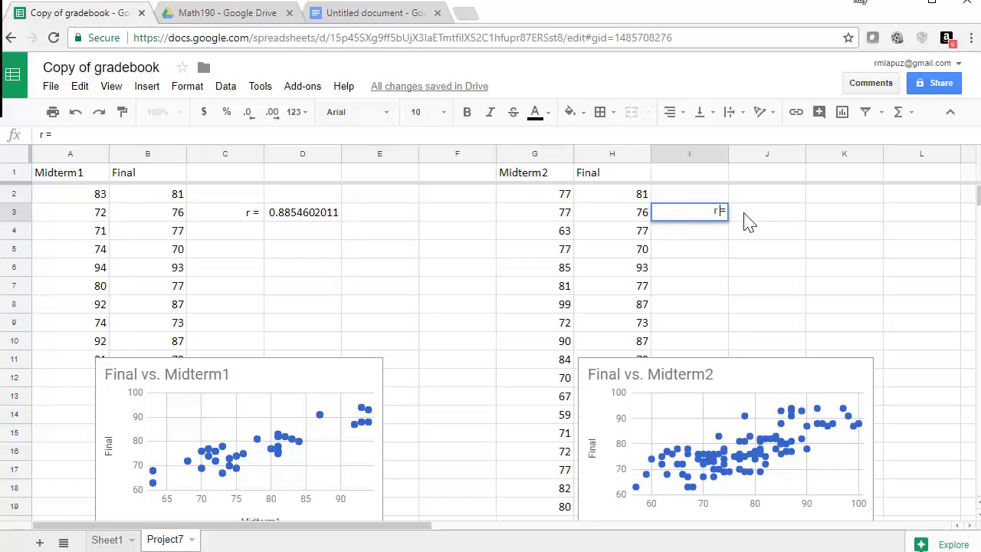
# Calculate the Midterm2 correlation coefficient in cell J3 with the formula =correl(H:H,G:G)
pyautogui.click(745, 219)
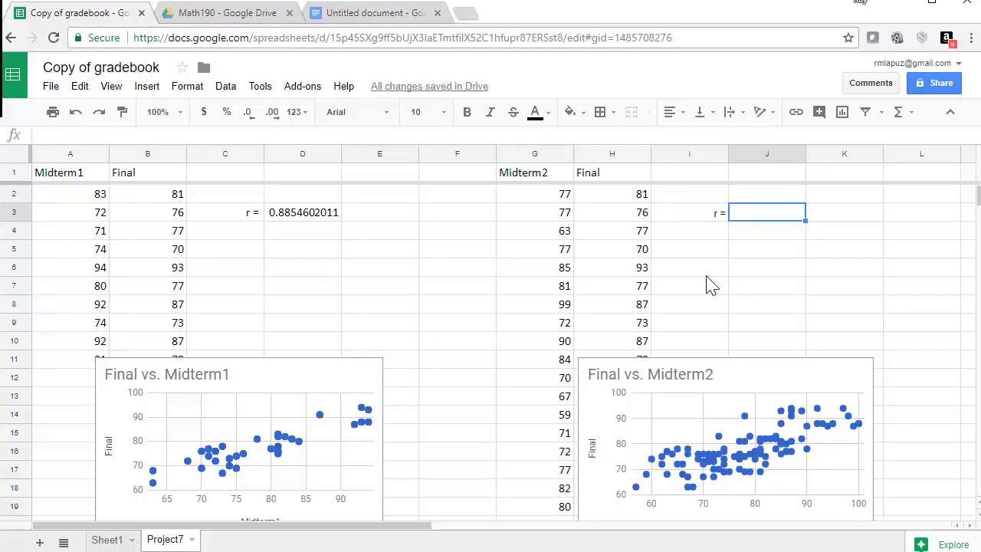
pyautogui.write('=co')
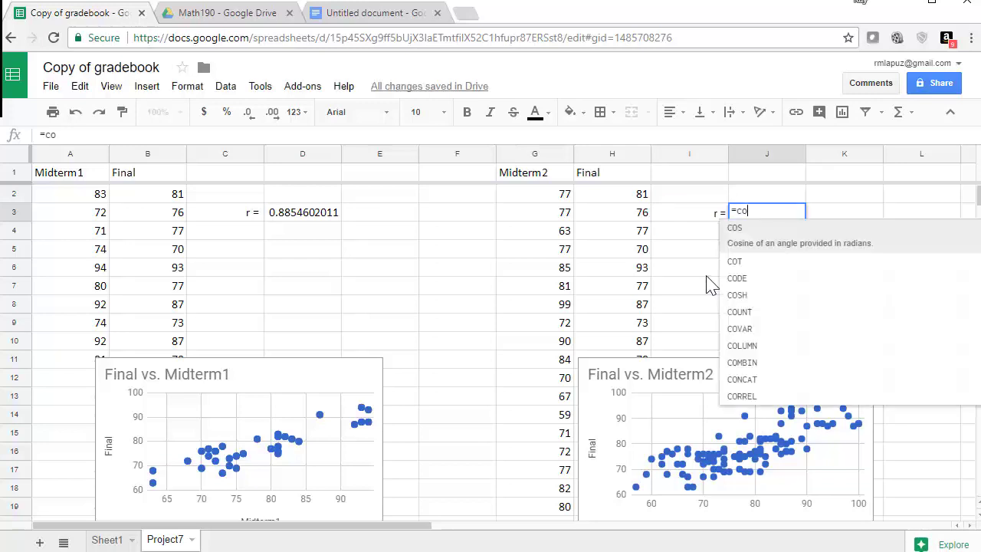
pyautogui.write('rrel(')
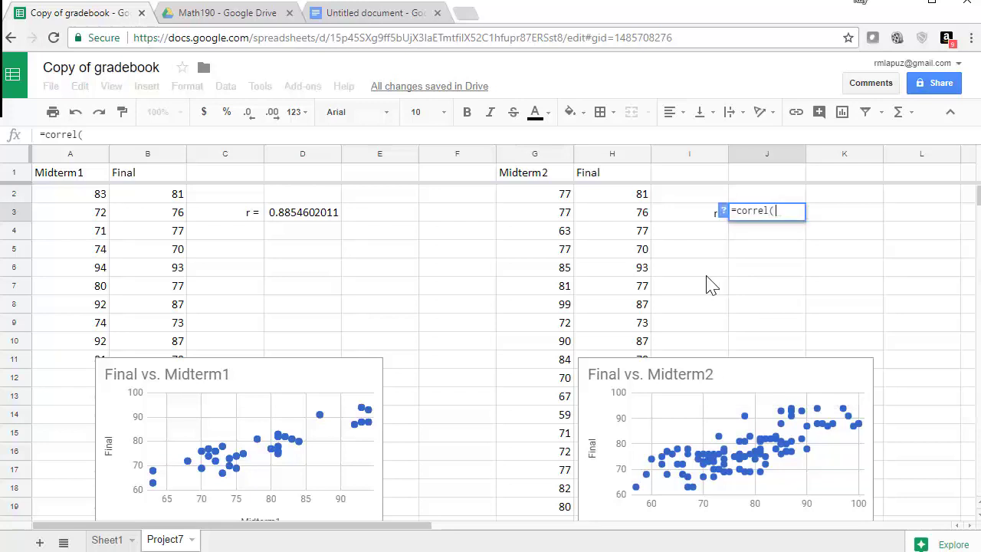
pyautogui.click(609, 156)
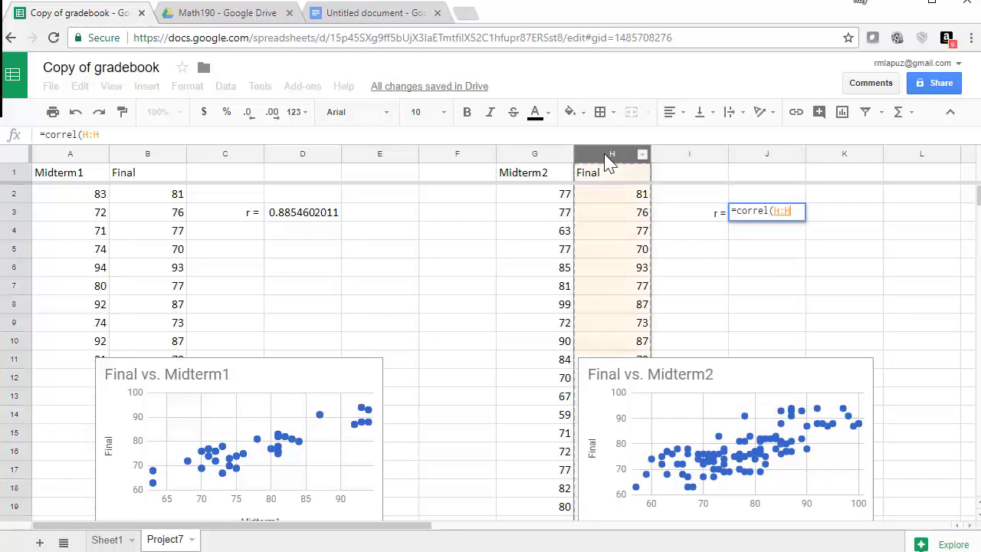
pyautogui.write(',')
pyautogui.click(534, 157)
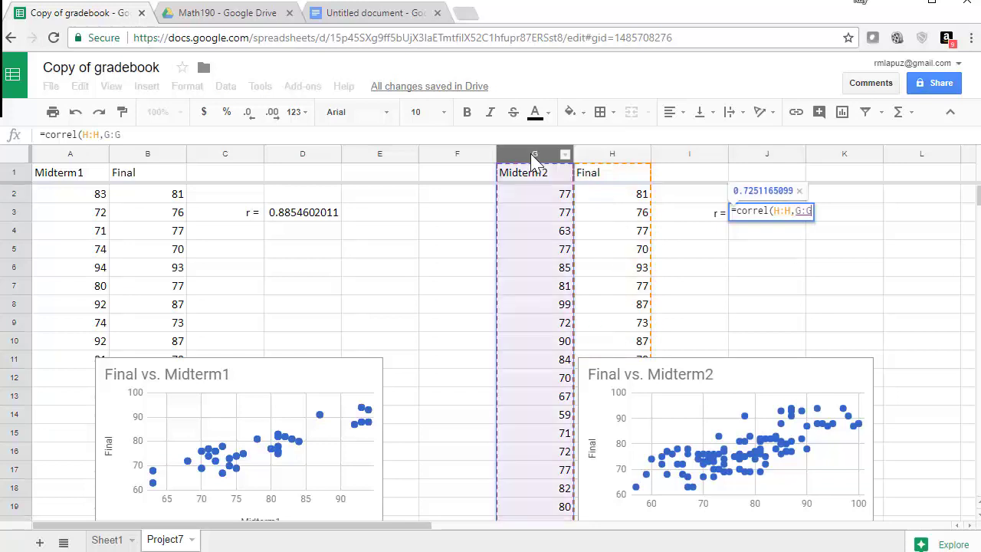
pyautogui.press('Return')
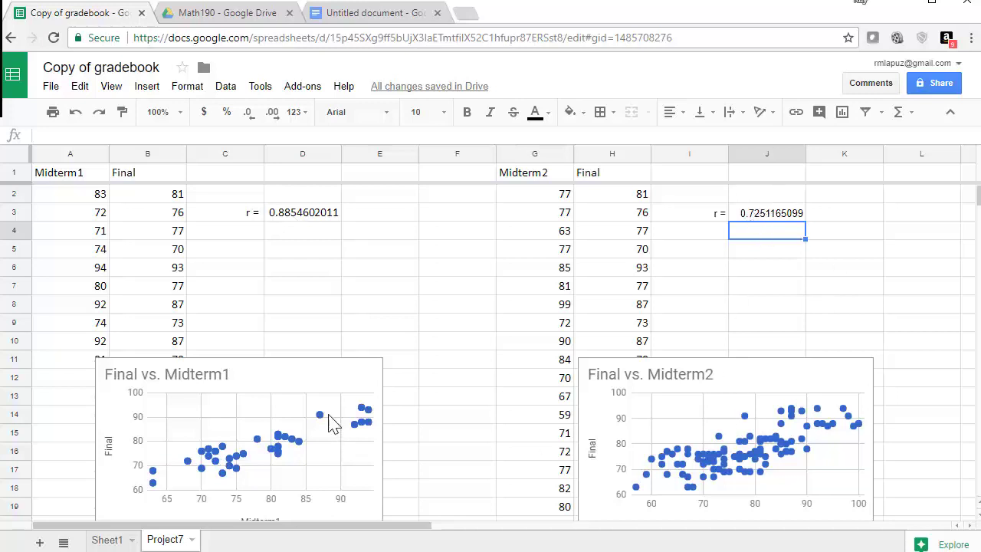
# Enter the regression labels "a =" in cell C5 and "b =" in cell C6 for Midterm1
pyautogui.click(257, 260)
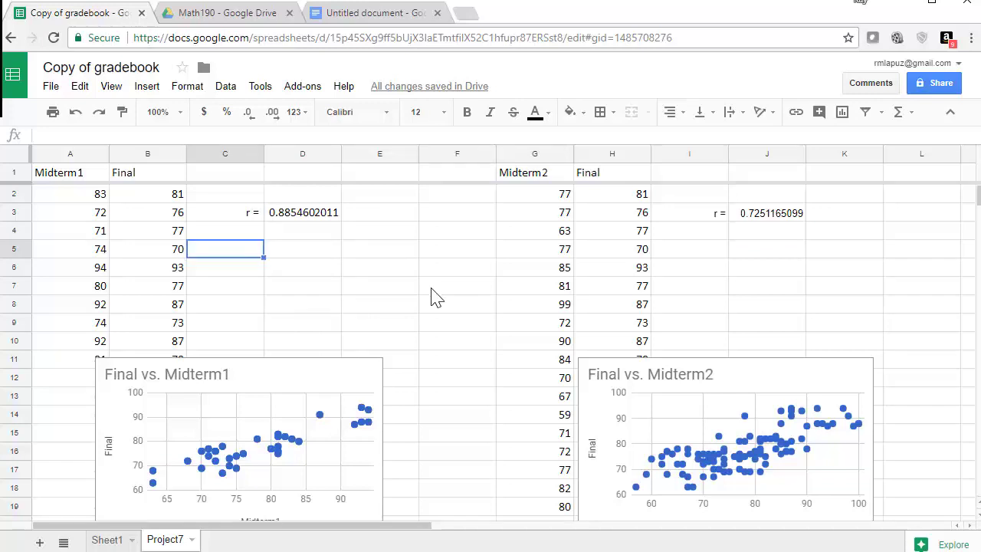
pyautogui.write('a')
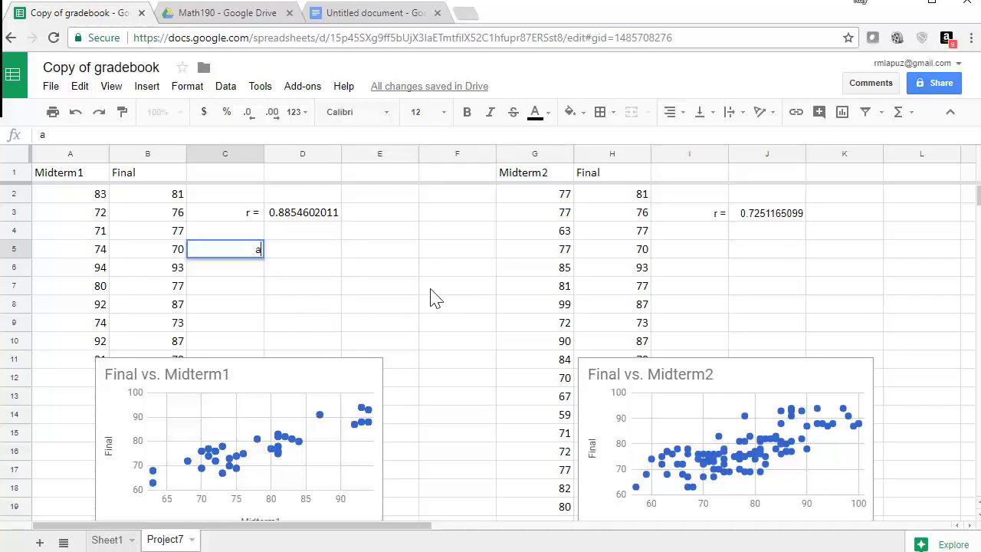
pyautogui.write(' =')
pyautogui.press('Return')
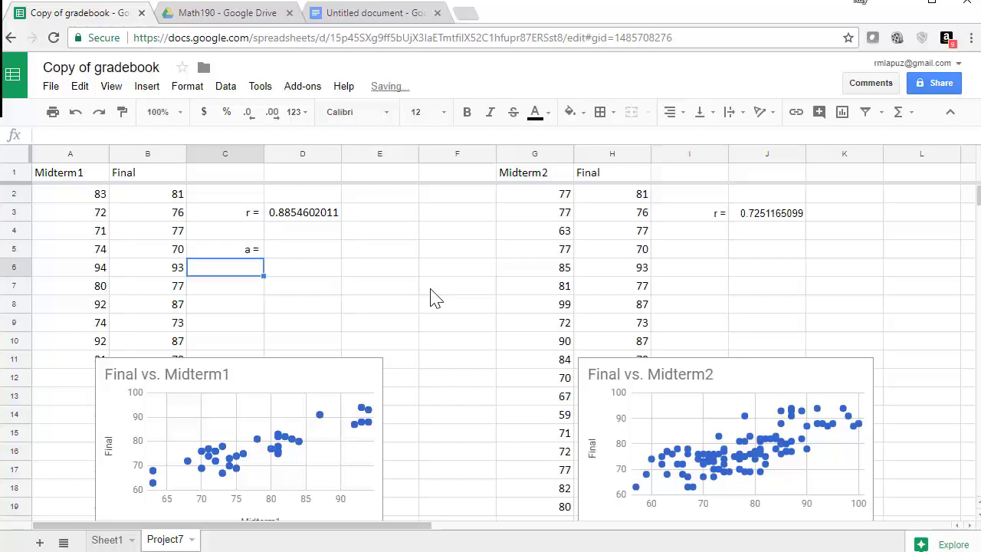
pyautogui.write('b =')
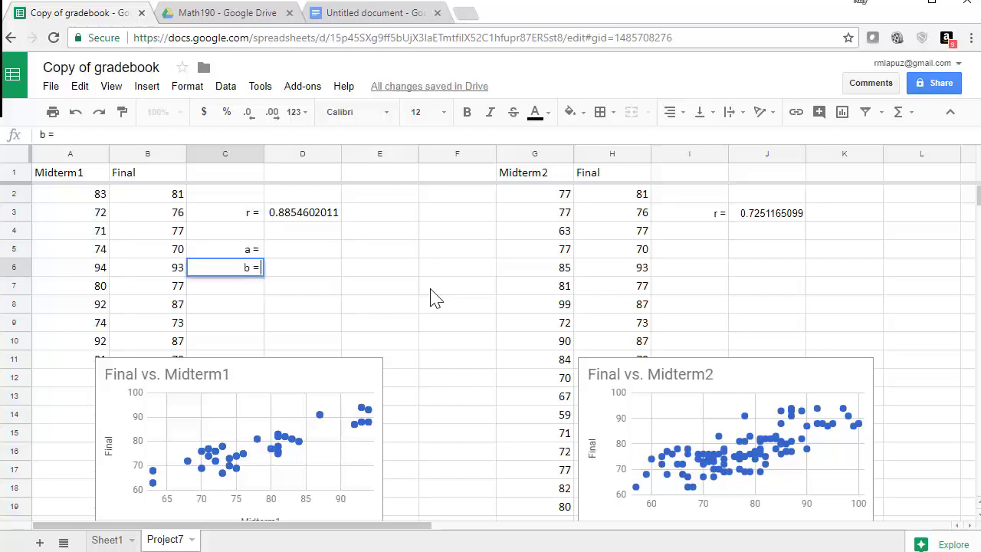
# Enter the notes "(y-intercept)" in cell E5 and "(slope)" in cell E6 to describe the a and b coefficients
pyautogui.click(385, 259)
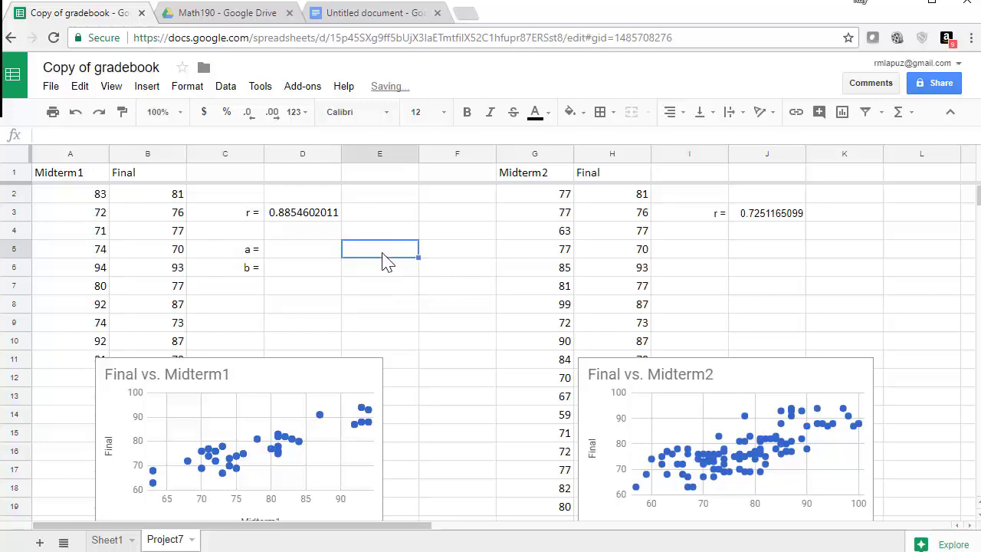
pyautogui.write('(')
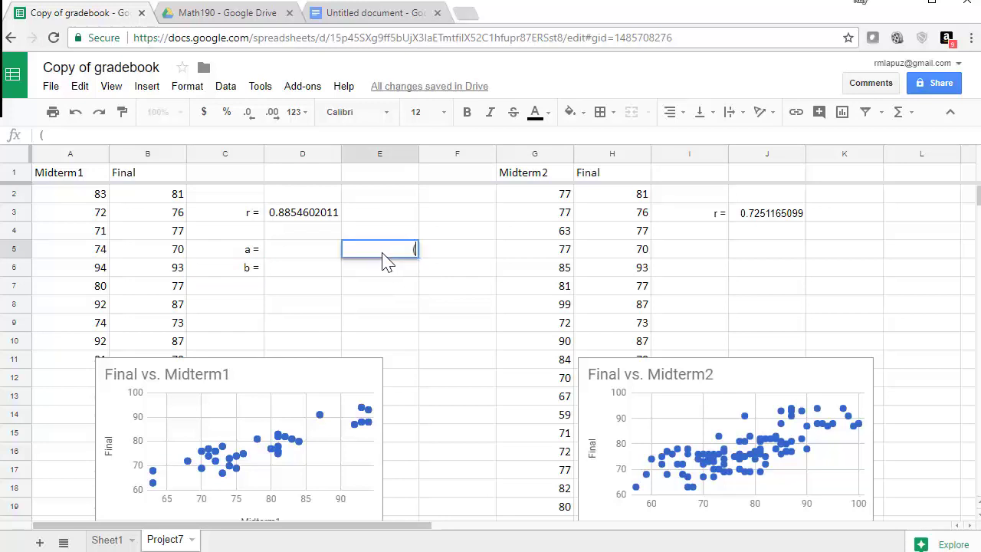
pyautogui.write('y-intercept)')
pyautogui.press('Return')
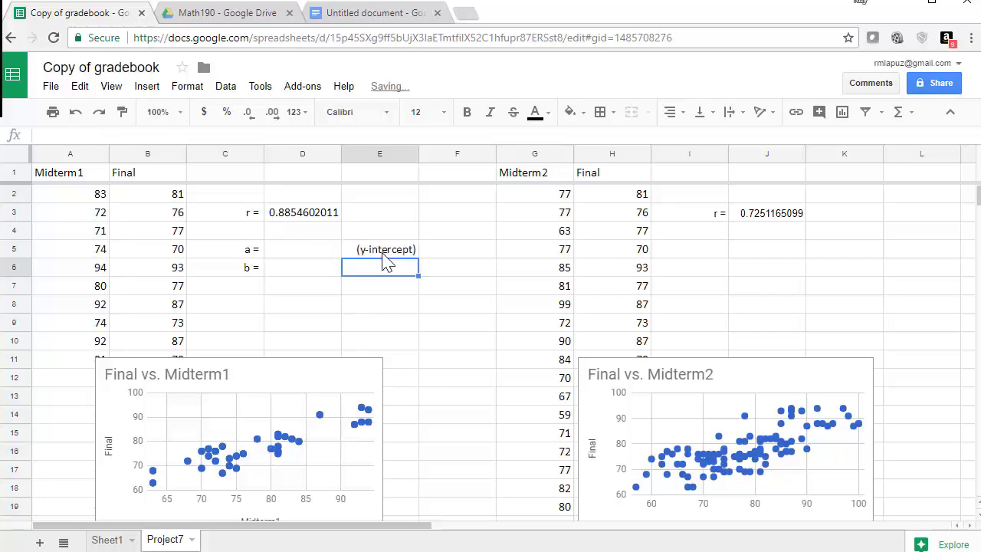
pyautogui.write('(slo')
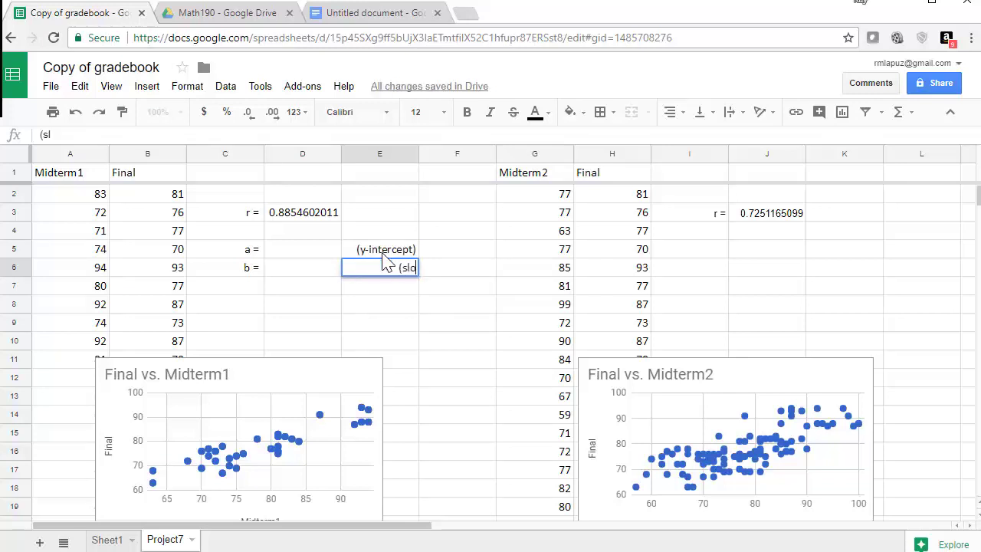
pyautogui.write('pe)')
pyautogui.click(383, 252)
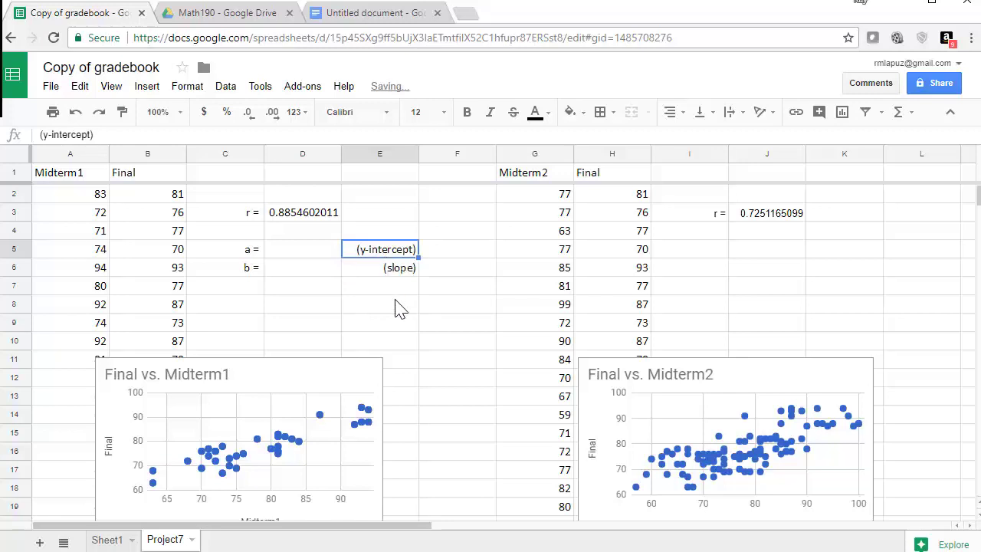
# Calculate the Midterm1 regression y-intercept in cell D5 with the formula =intercept(B:B,A:A)
pyautogui.click(245, 253)
pyautogui.click(317, 253)
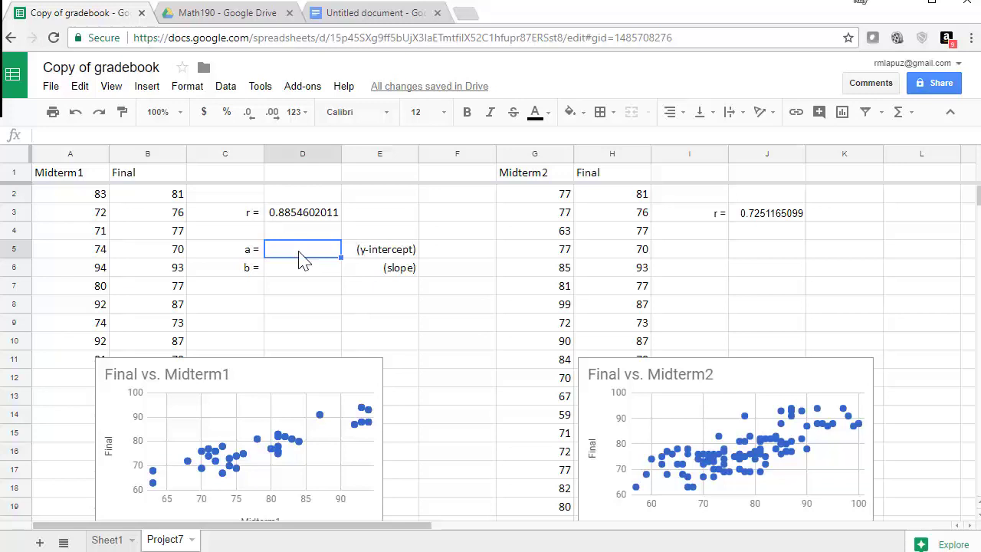
pyautogui.write('=')
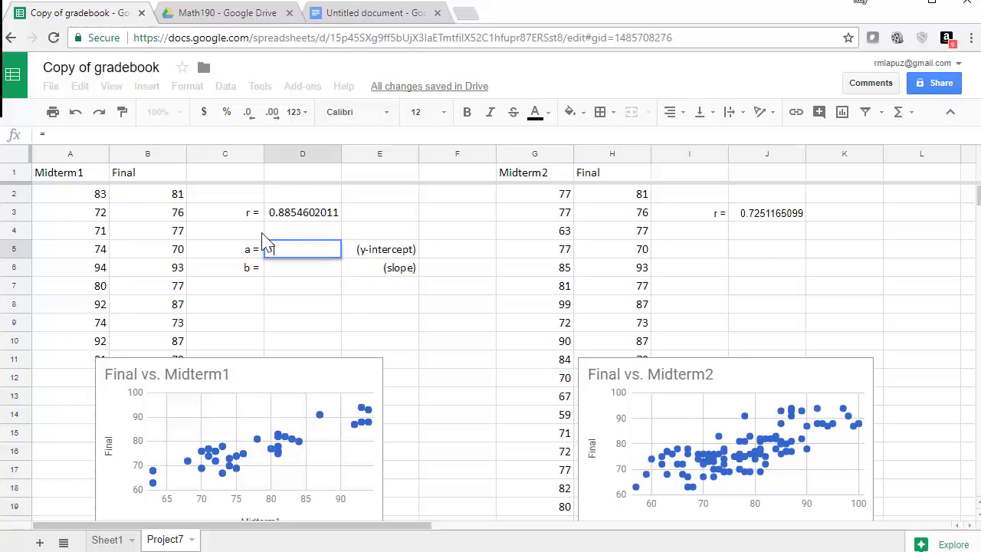
pyautogui.write('intercep')
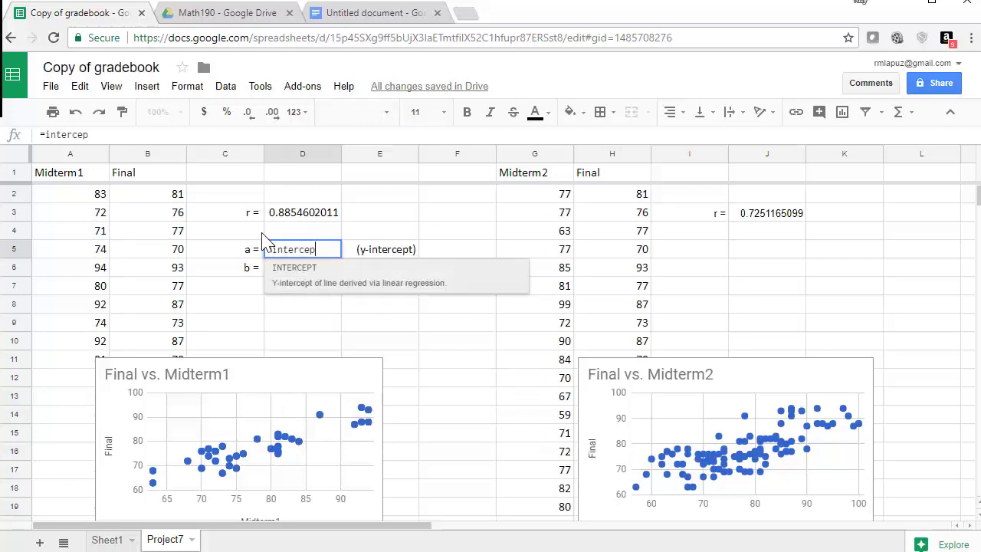
pyautogui.write('t(')
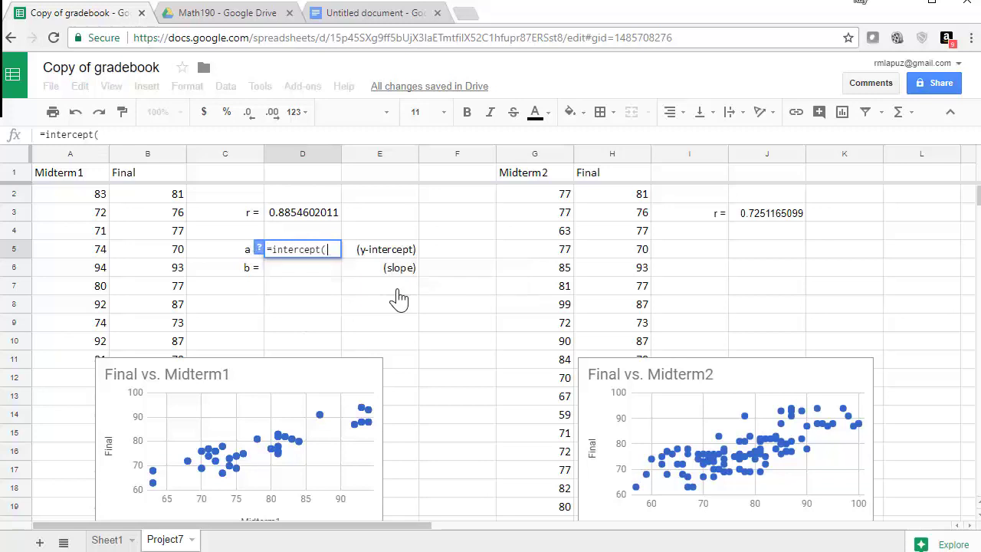
pyautogui.click(151, 160)
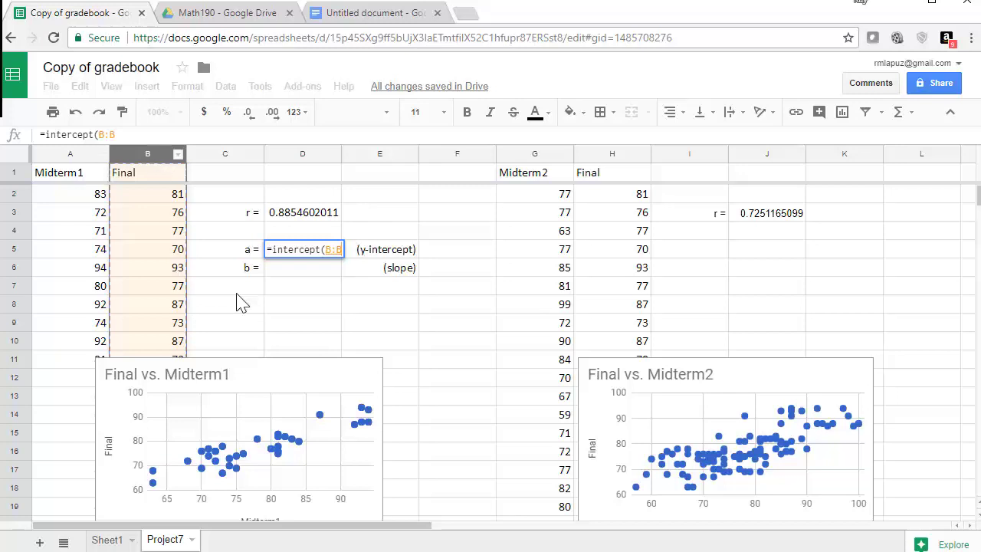
pyautogui.write(',')
pyautogui.click(75, 157)
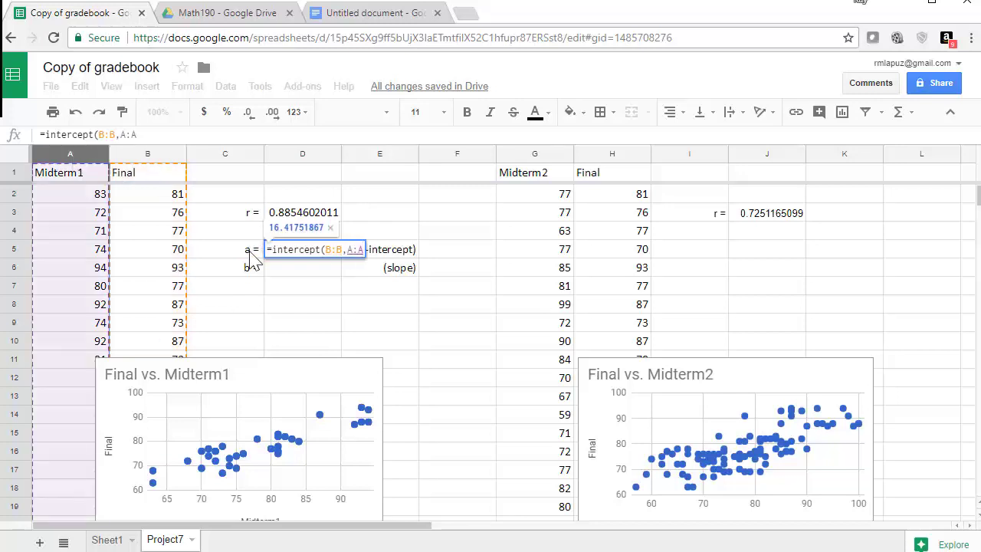
pyautogui.write(')')
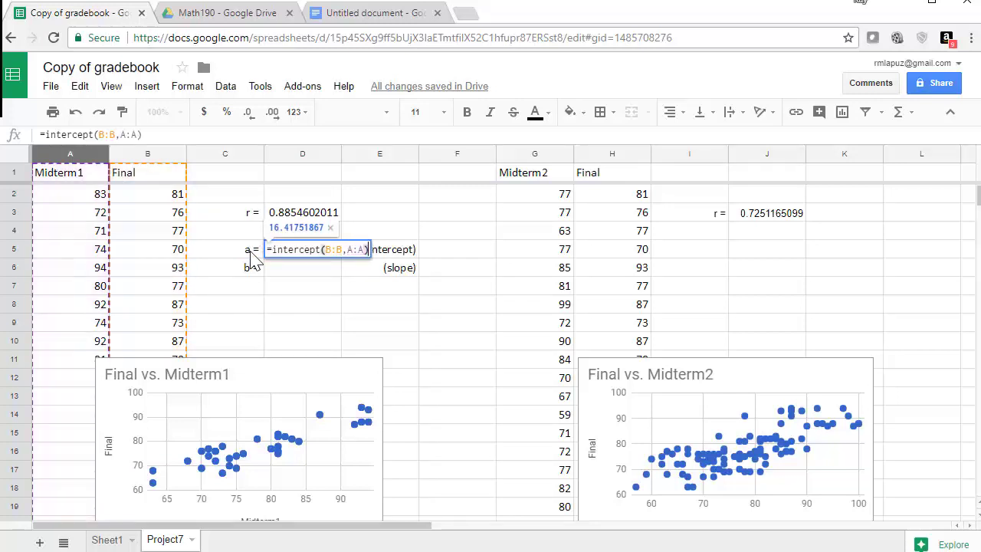
pyautogui.press('Return')
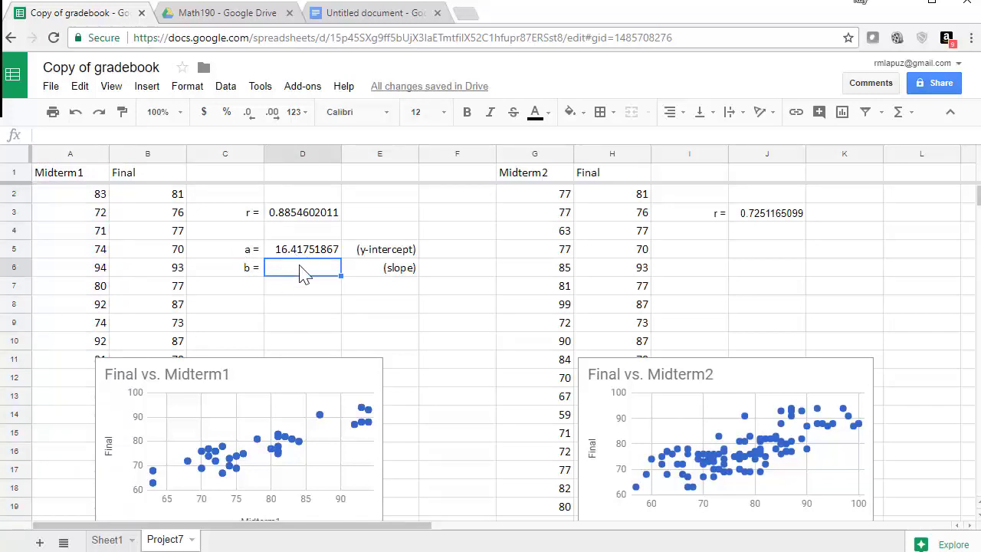
# Calculate the Midterm1 regression slope in cell D6 with the formula =slope(B:B,A:A)
pyautogui.write('=')
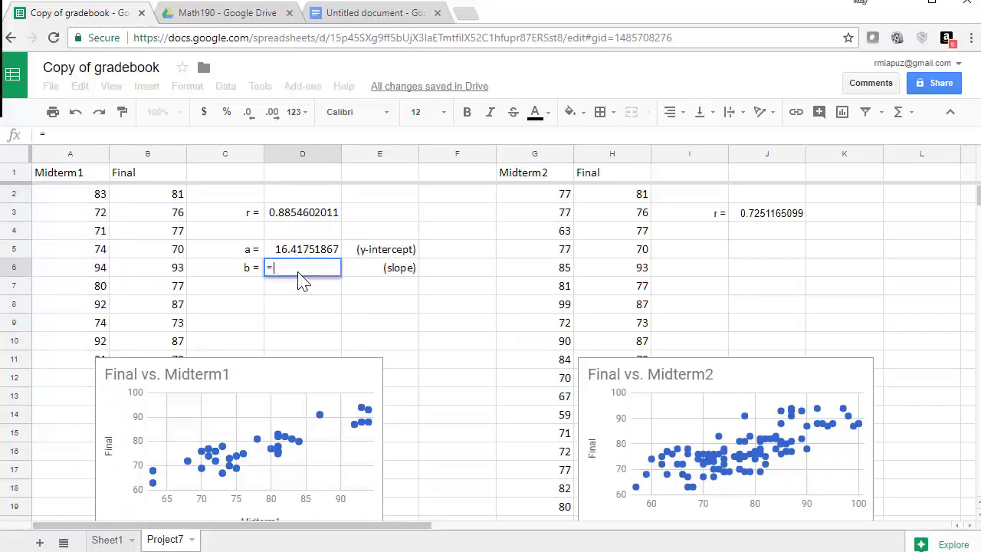
pyautogui.write('s')
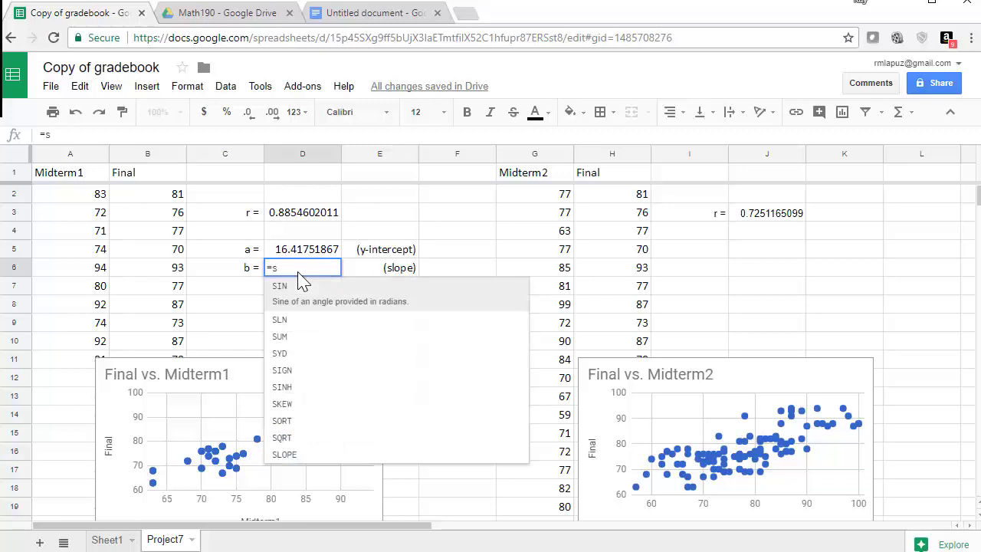
pyautogui.write('lope')
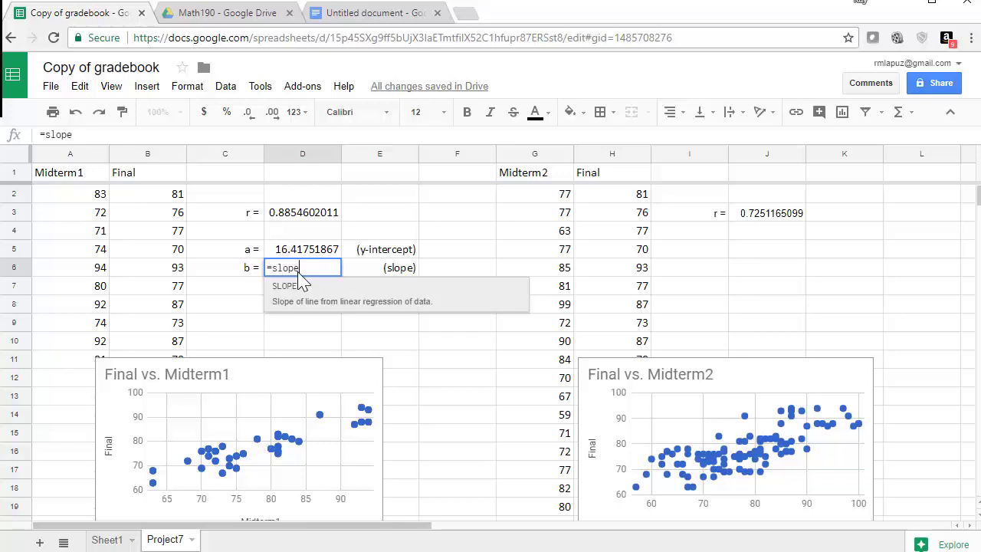
pyautogui.write('(')
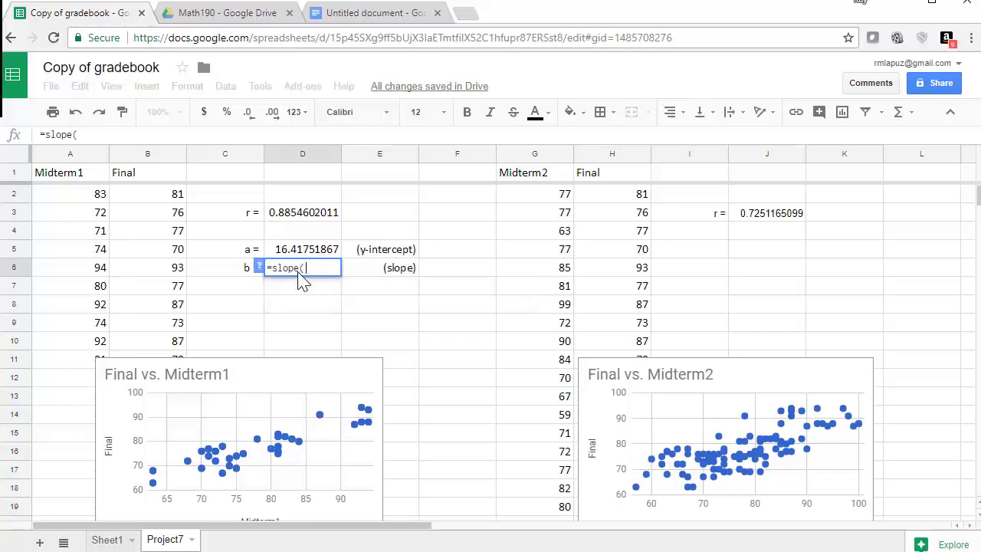
pyautogui.click(147, 155)
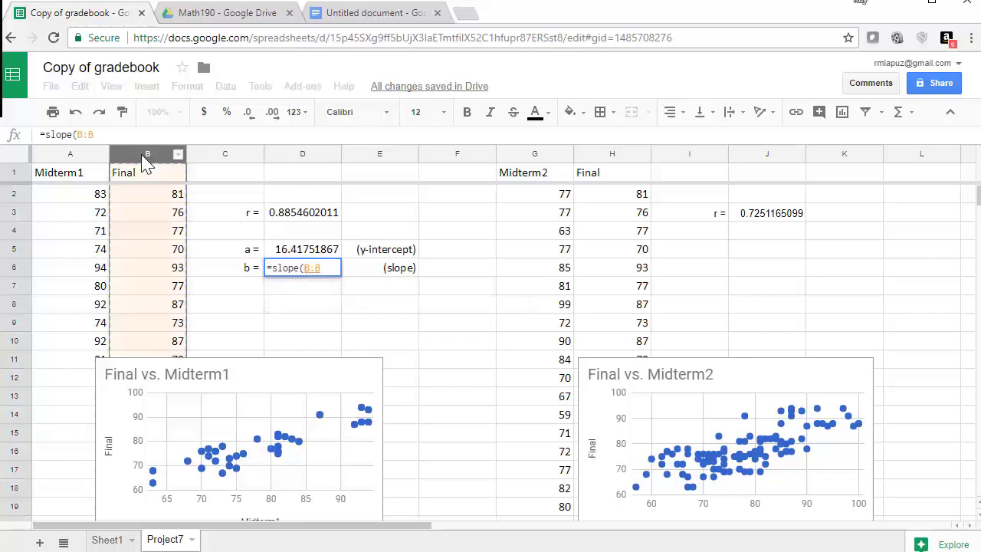
pyautogui.click(67, 155)
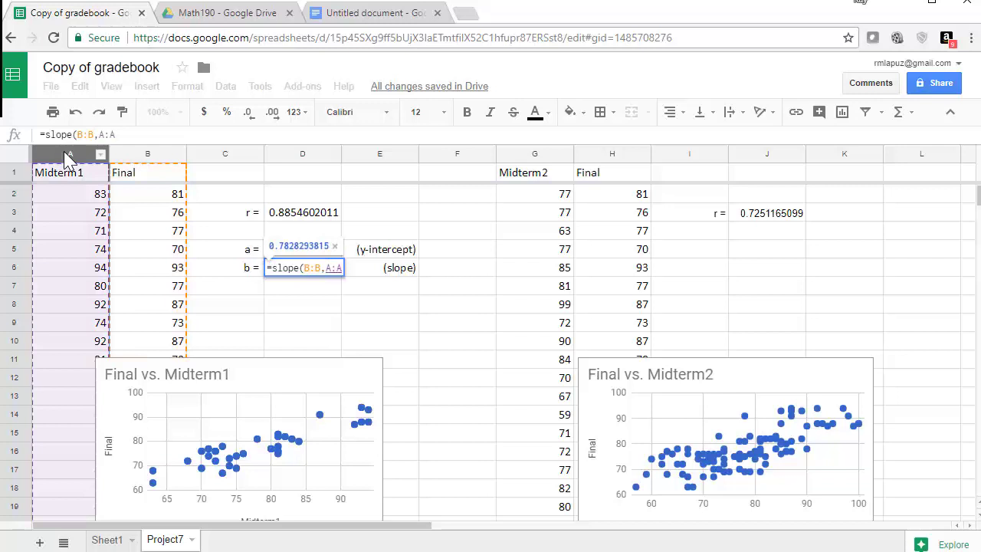
pyautogui.press('Return')
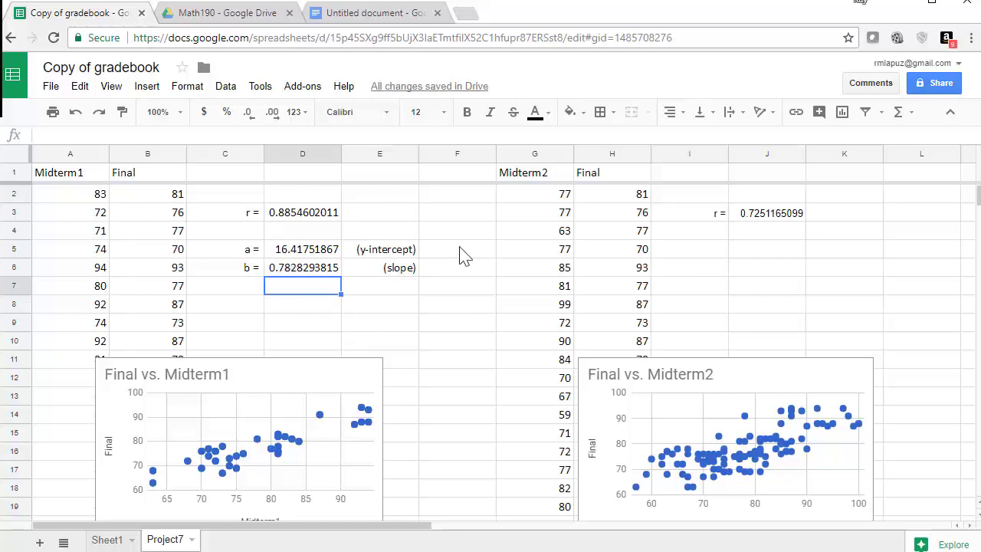
# Copy the Midterm1 regression block C5:E6 and paste it beside the Midterm2 data starting at cell I5
pyautogui.moveTo(249, 254); pyautogui.dragTo(393, 280)
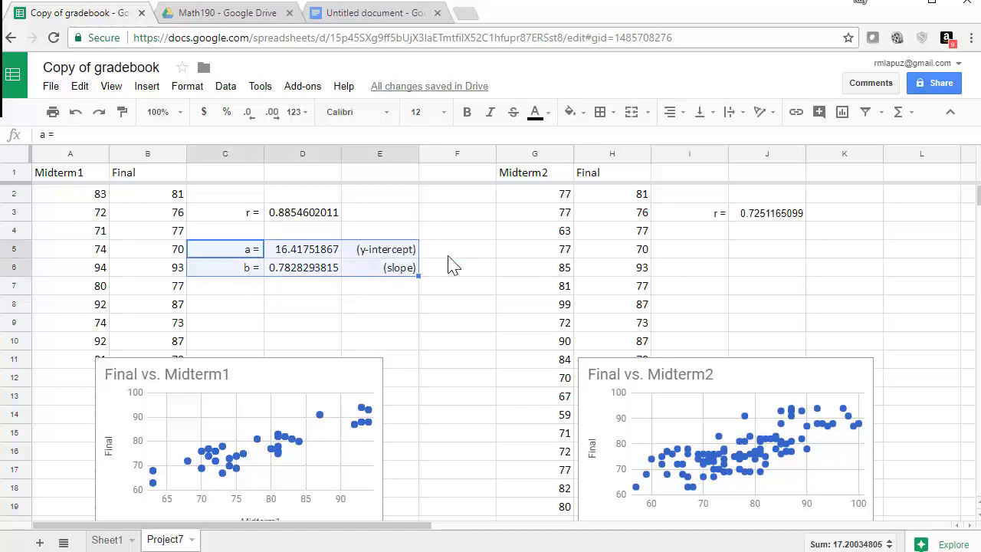
pyautogui.hotkey('ctrl', 'c')
pyautogui.click(699, 253)
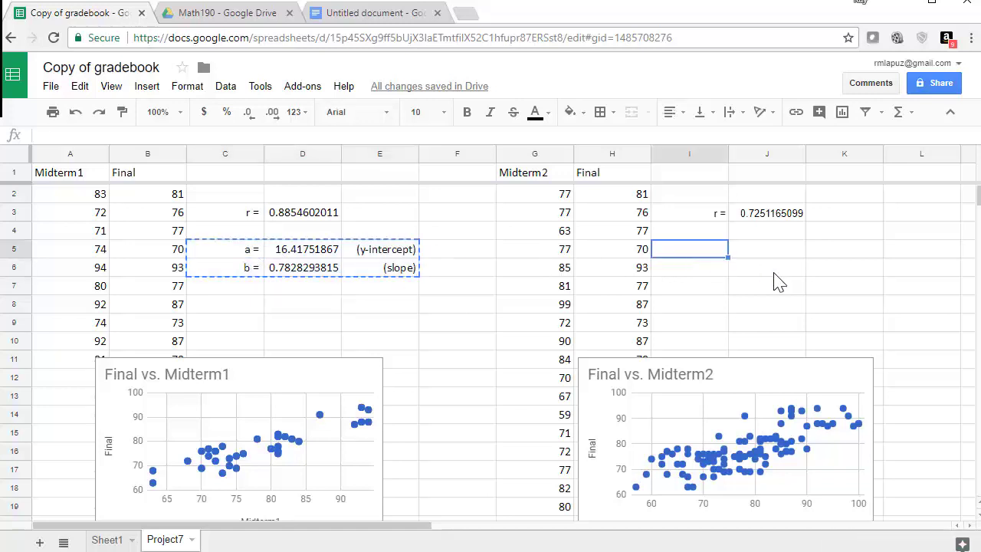
pyautogui.hotkey('ctrl', 'v')
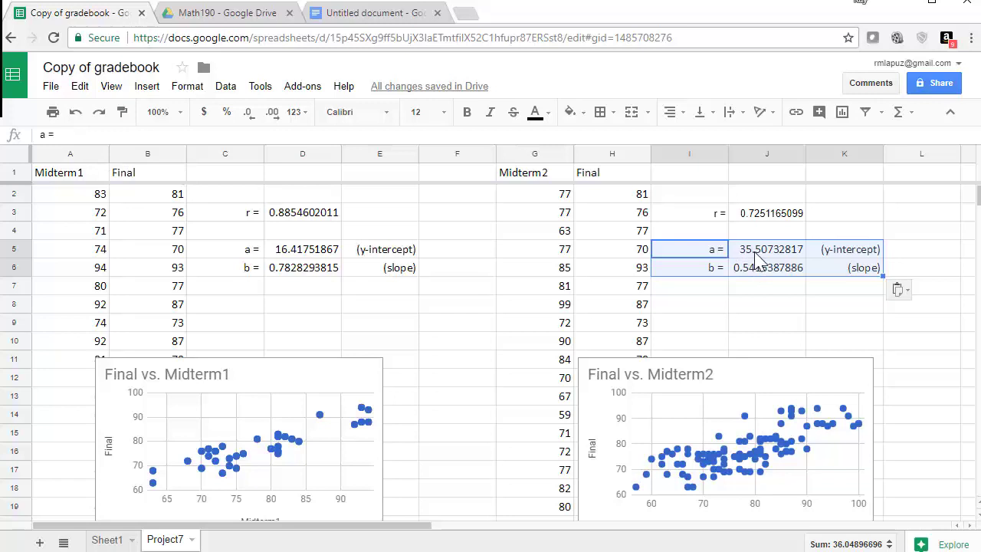
# Replace the pasted y-intercept formula in cell J5 by re-entering =intercept(H:H,G:G) for Midterm2
pyautogui.click(758, 253)
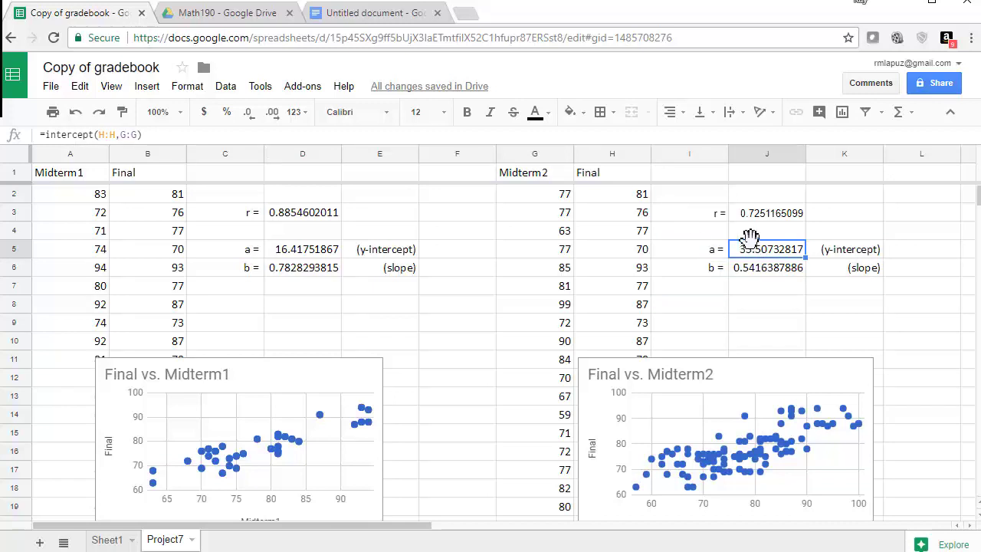
pyautogui.doubleClick(758, 253)
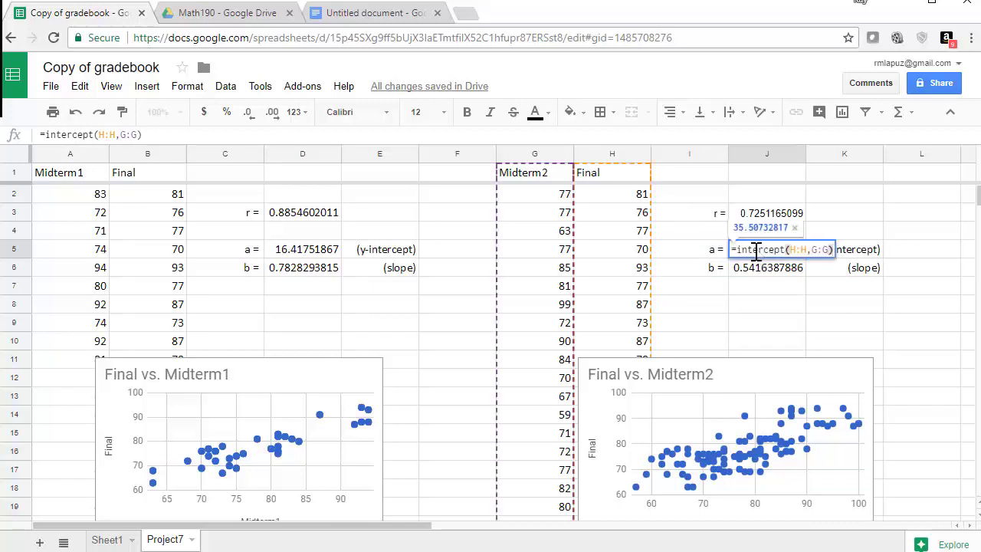
pyautogui.press('BackSpace')
pyautogui.moveTo(745, 252); pyautogui.dragTo(862, 261)
pyautogui.write('=')
pyautogui.press('BackSpace')
pyautogui.write('=')
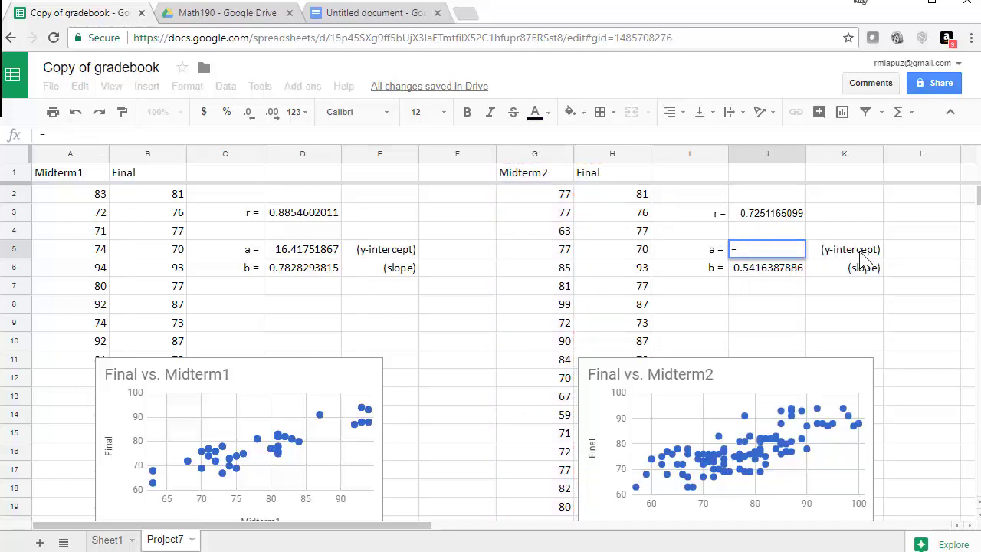
pyautogui.write('intercept(')
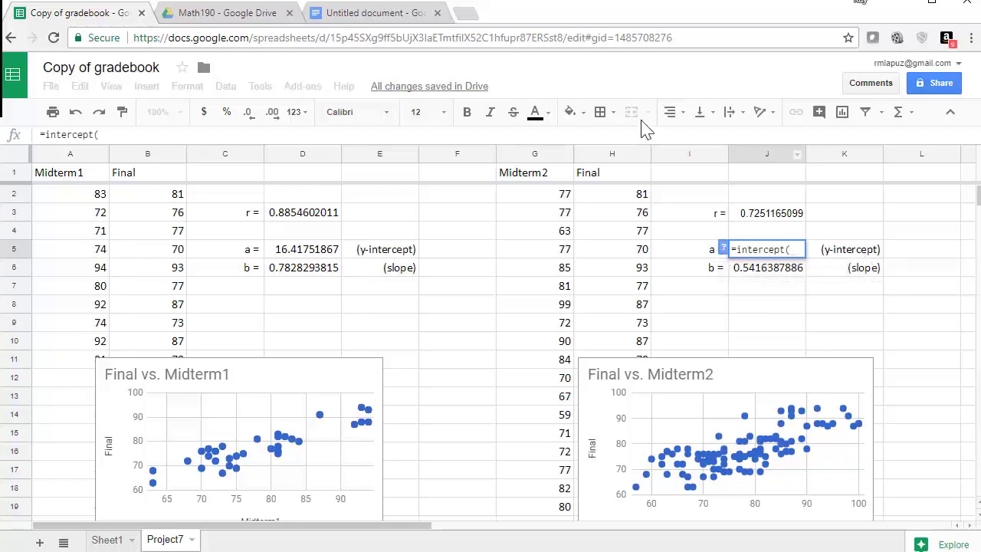
pyautogui.click(607, 155)
pyautogui.write(',')
pyautogui.click(534, 155)
pyautogui.press('Return')
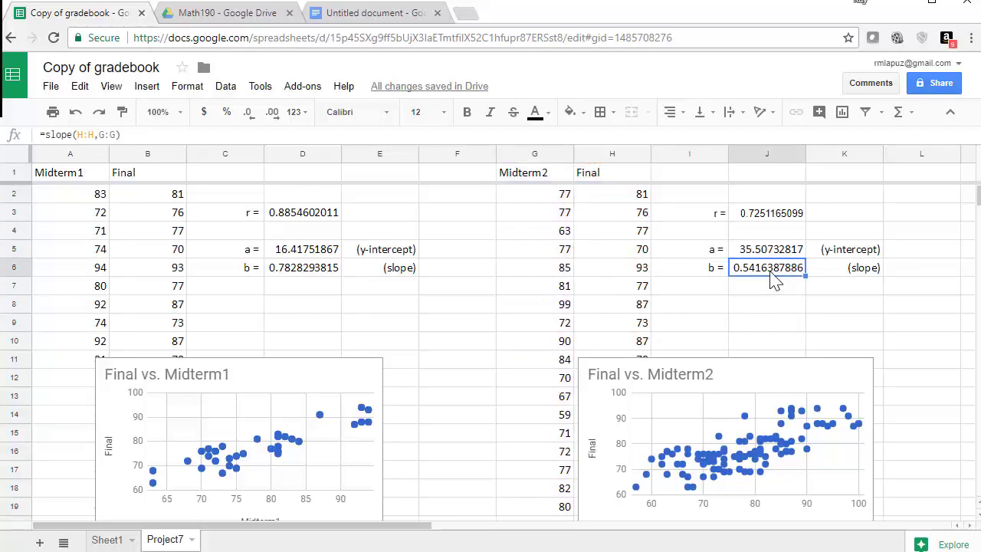
# Re-enter the Midterm2 regression slope formula in cell J6 as =slope(H:H,G:G)
pyautogui.write('=slope(')
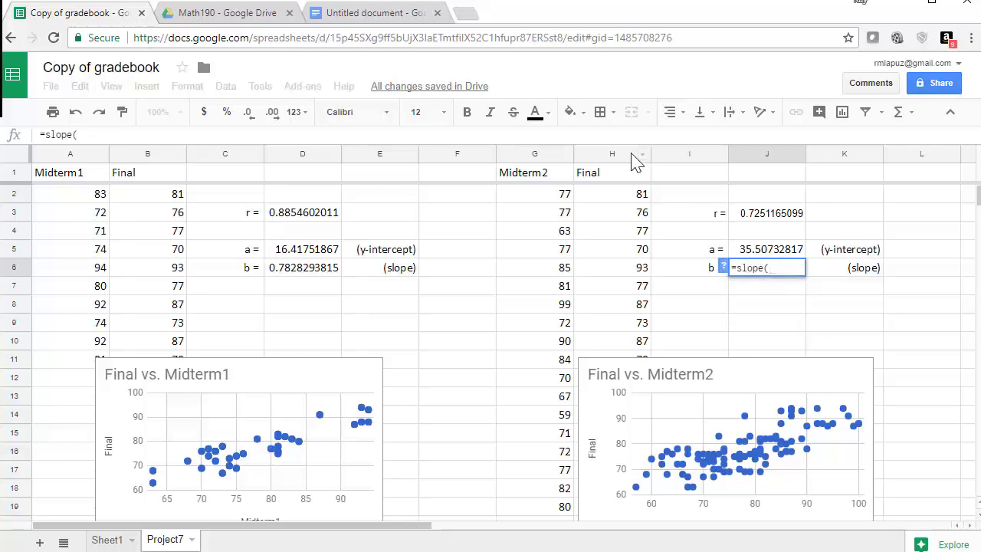
pyautogui.click(612, 157)
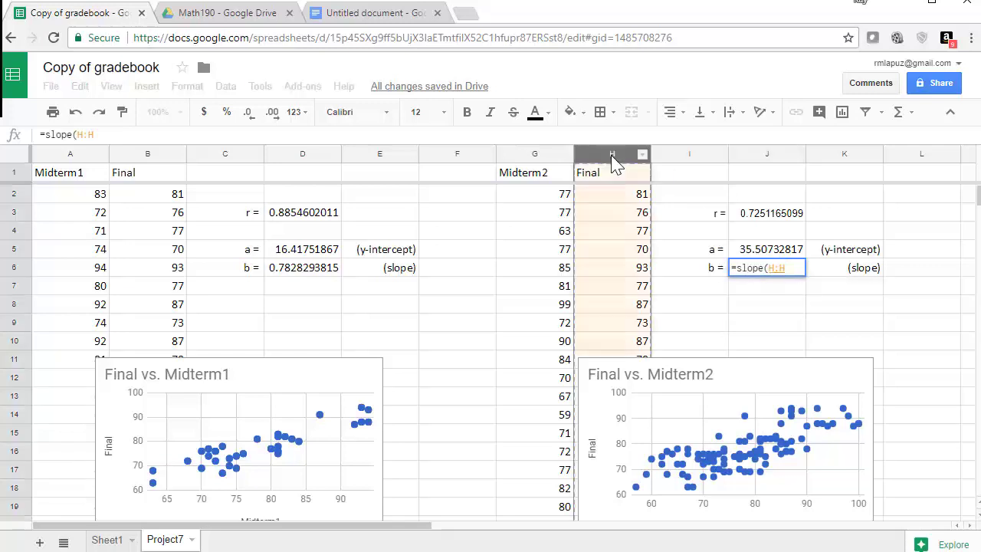
pyautogui.write(',')
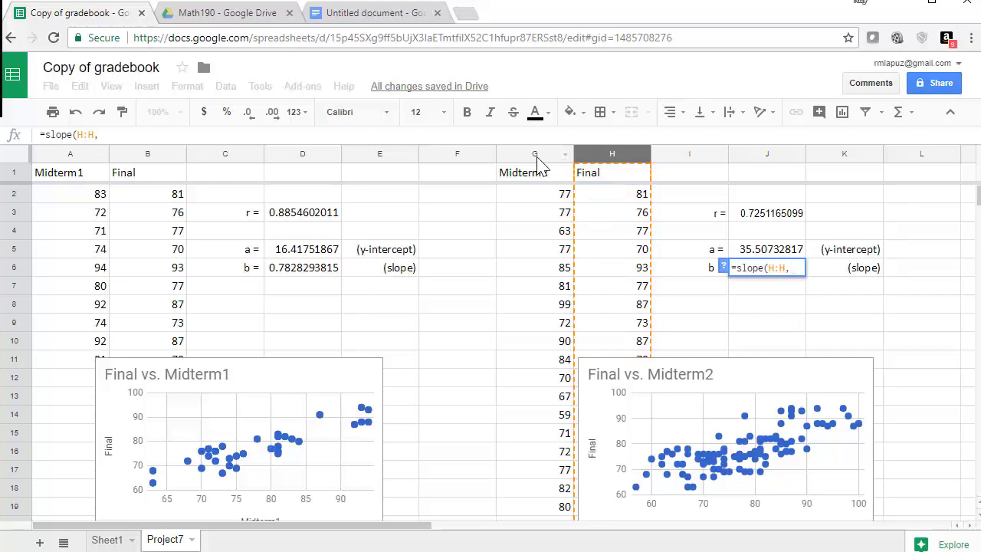
pyautogui.click(542, 156)
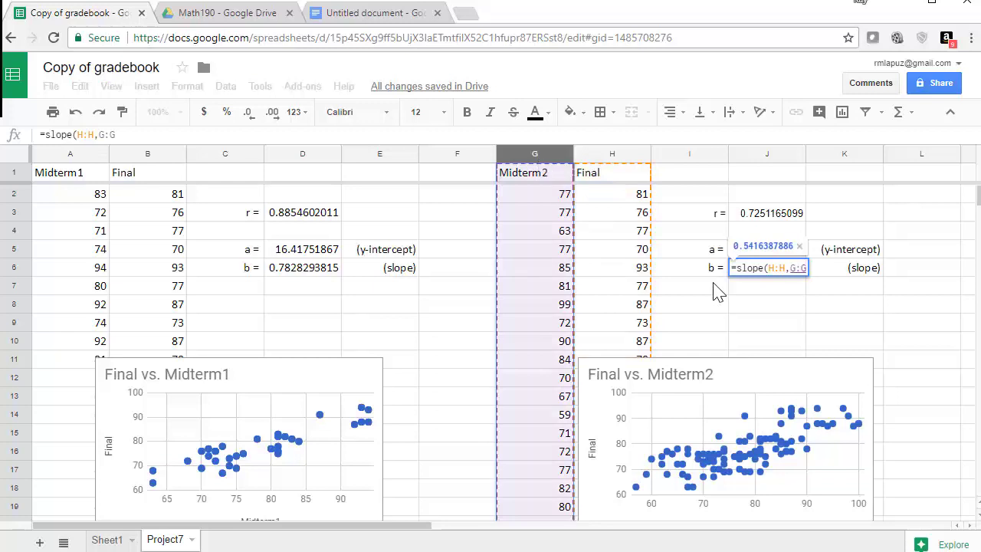
pyautogui.press('Return')
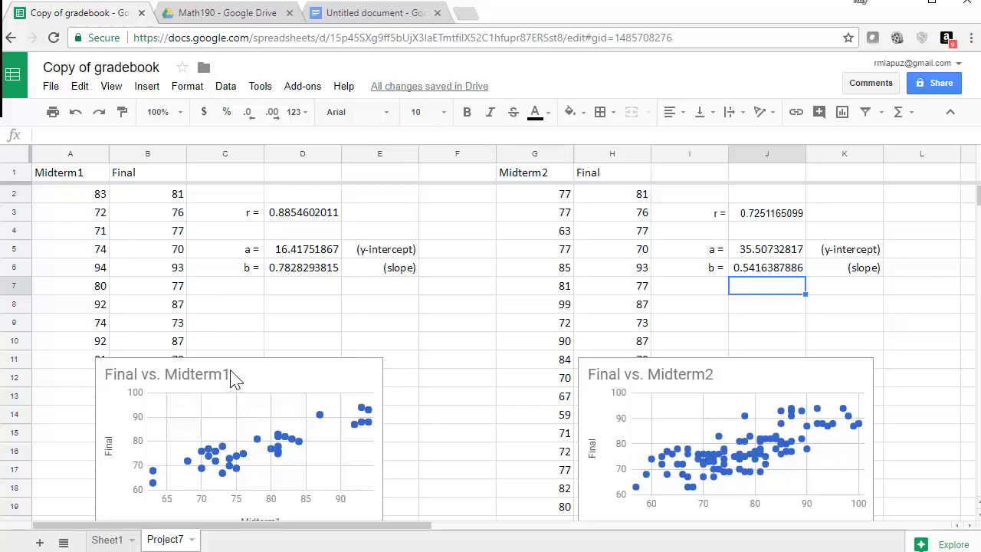
# Edit the Final vs. Midterm1 scatter chart and add a trendline to its Final series
pyautogui.scroll(-1, 270, 361)
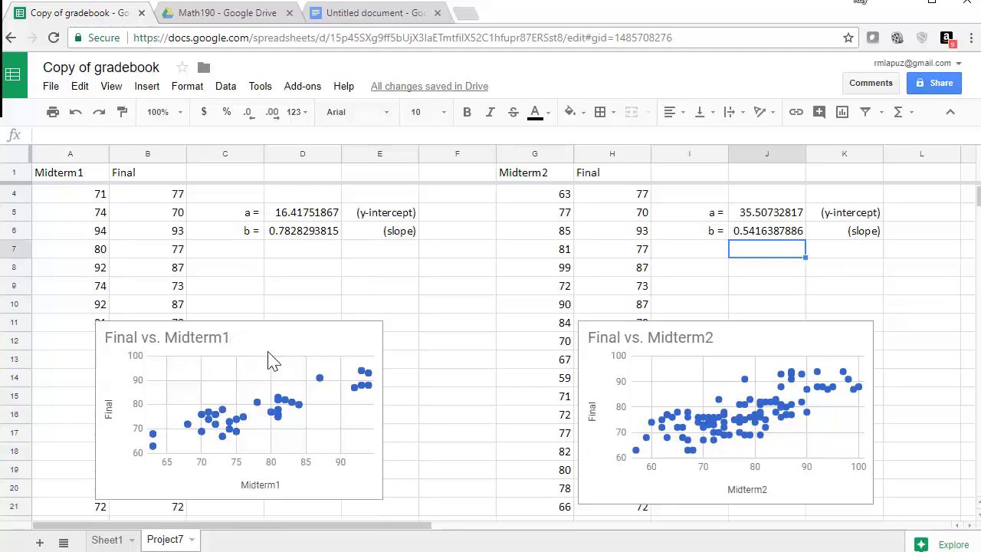
pyautogui.click(335, 338)
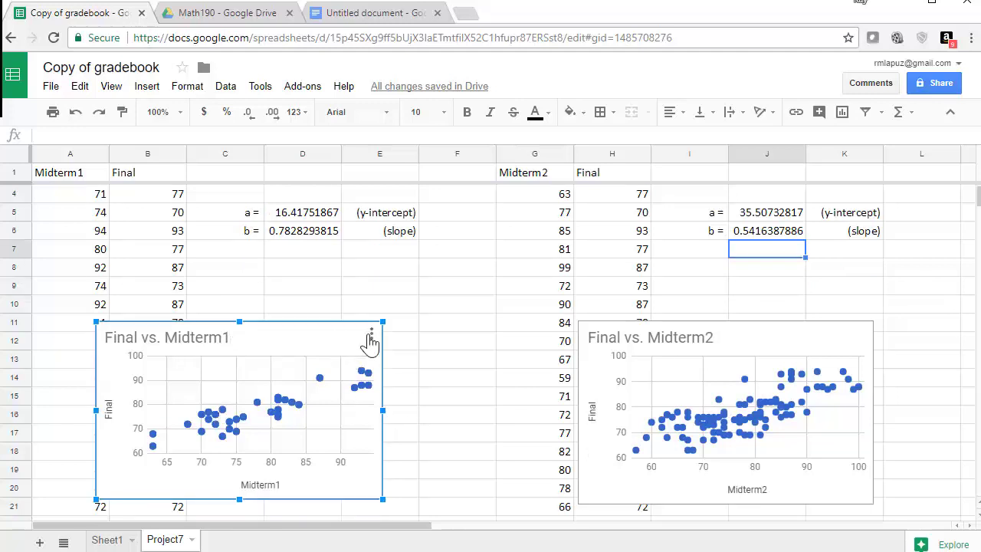
pyautogui.click(372, 337)
pyautogui.click(416, 357)
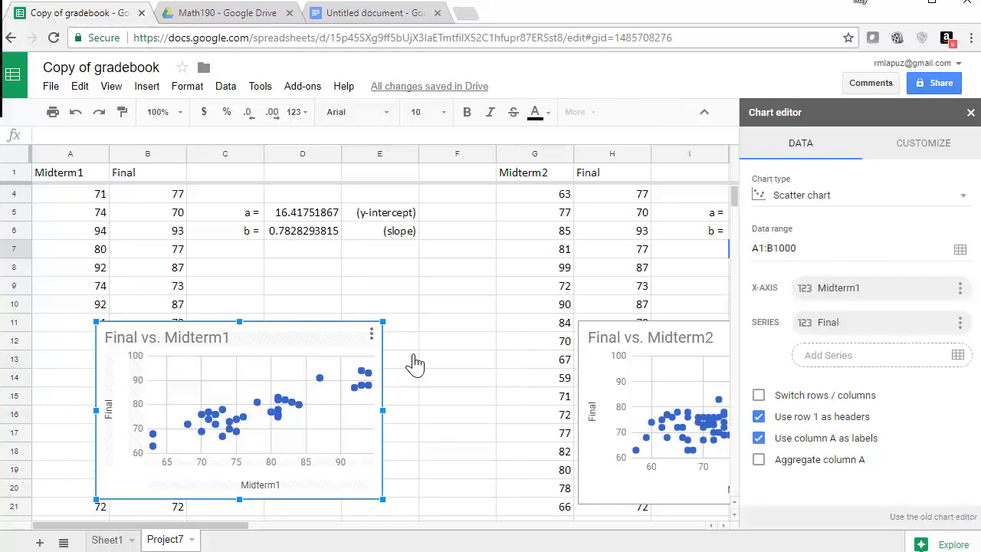
pyautogui.click(936, 159)
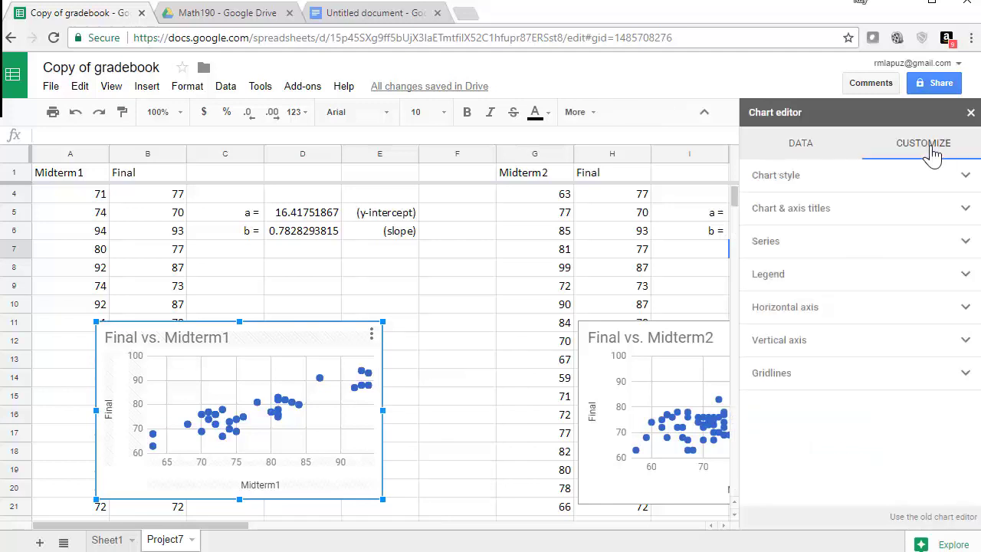
pyautogui.click(965, 243)
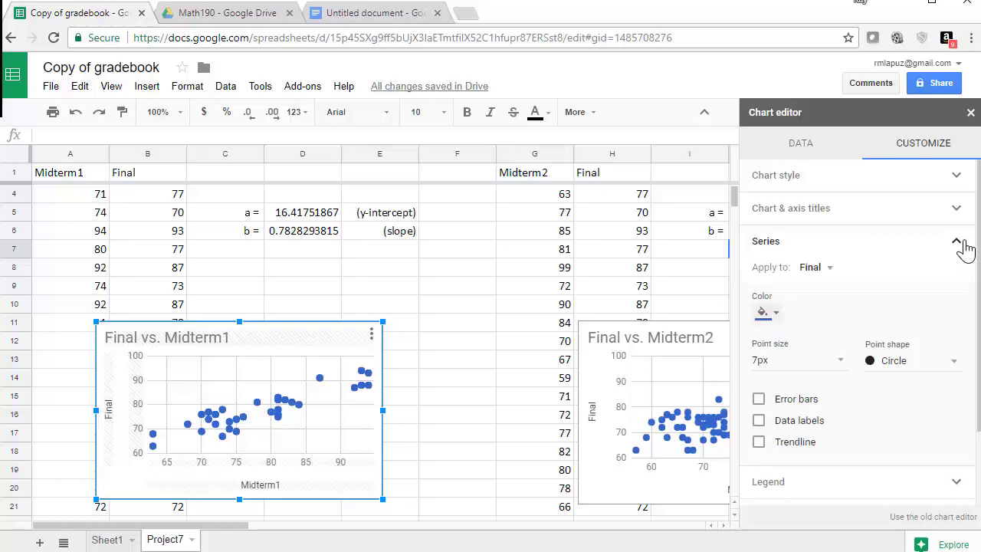
pyautogui.scroll(-1, 965, 245)
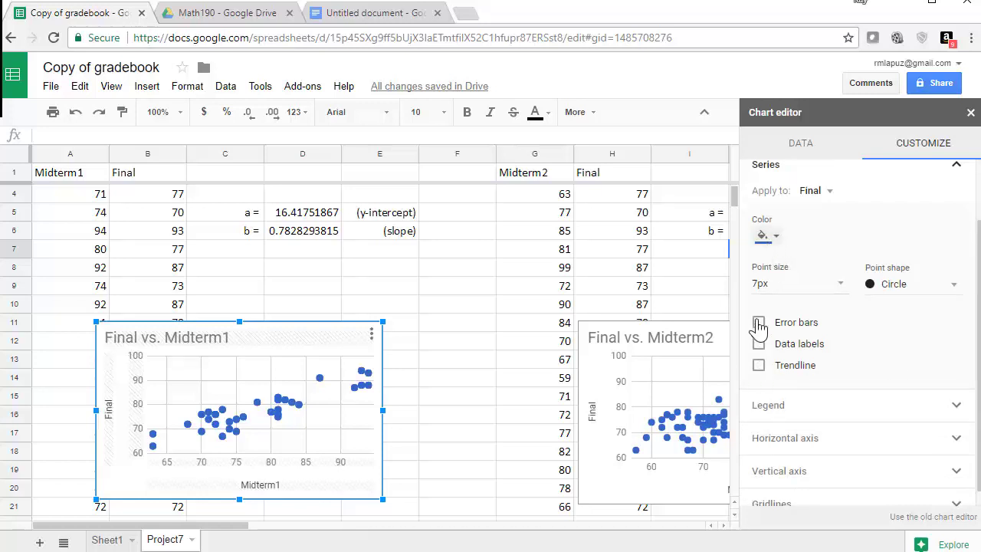
pyautogui.click(759, 365)
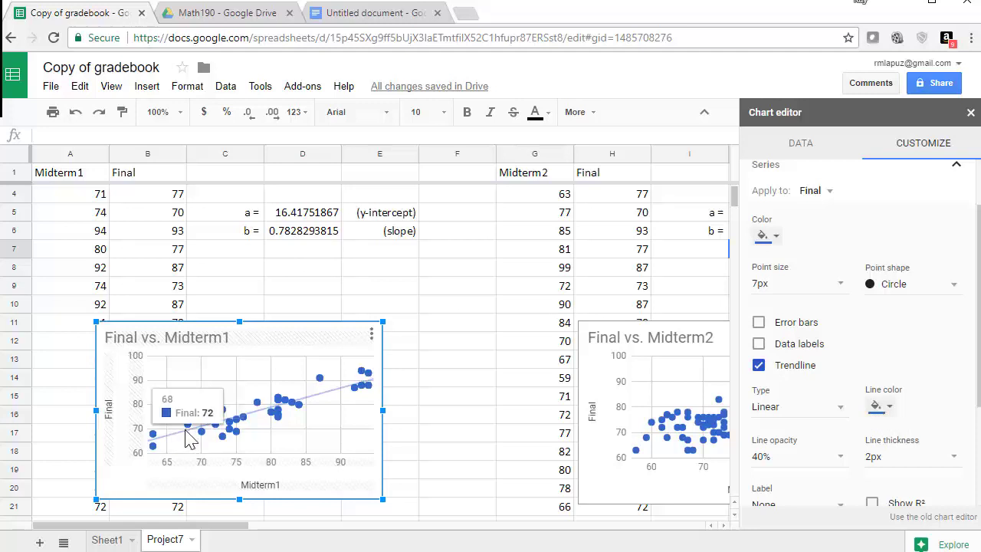
# Set the Final vs. Midterm1 chart's trendline to 90% line opacity and black line color
pyautogui.scroll(-1, 894, 452)
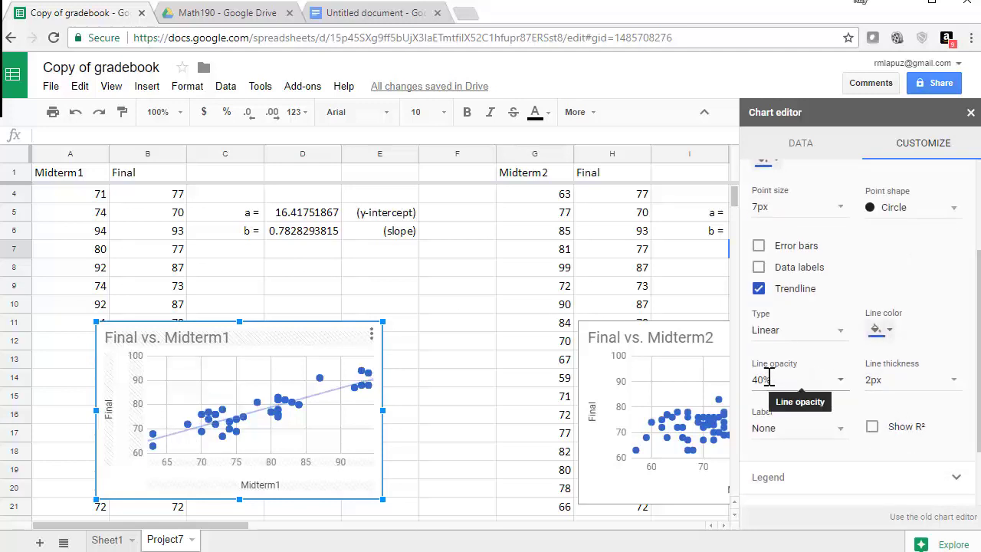
pyautogui.click(841, 381)
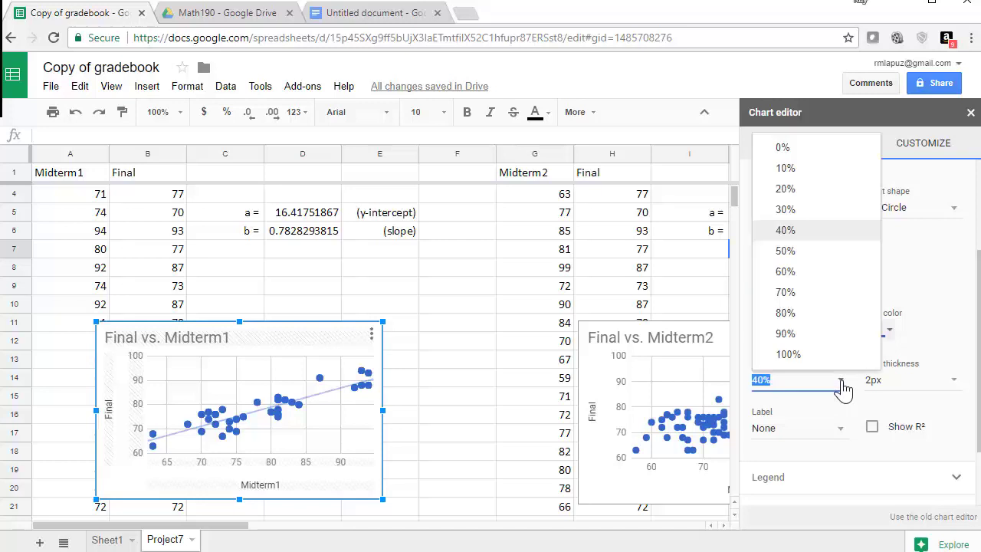
pyautogui.click(811, 345)
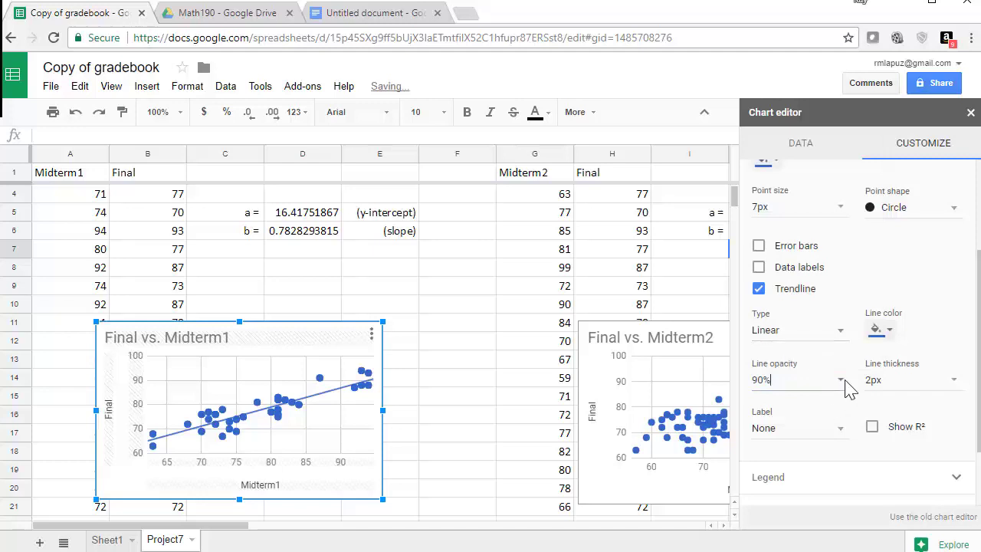
pyautogui.click(817, 379)
pyautogui.click(809, 351)
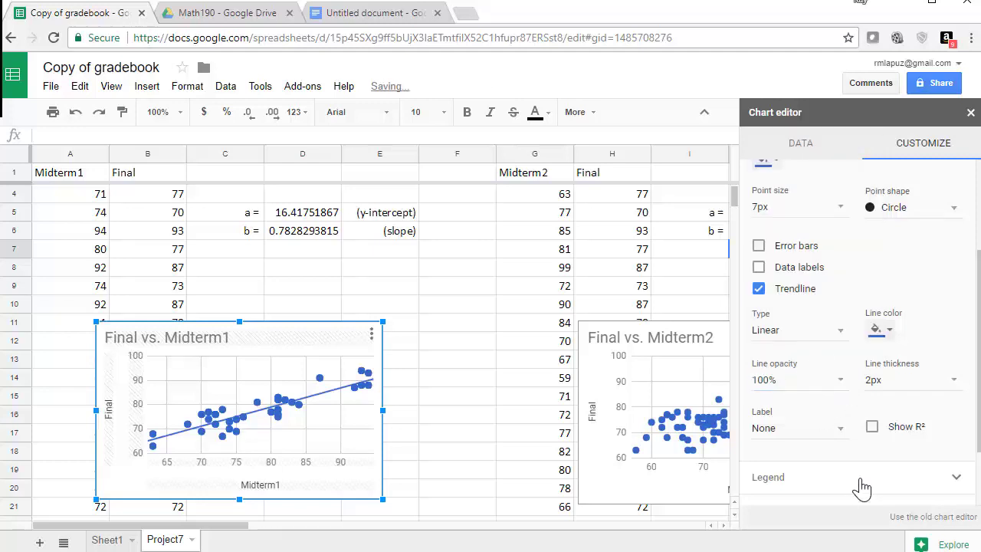
pyautogui.click(834, 380)
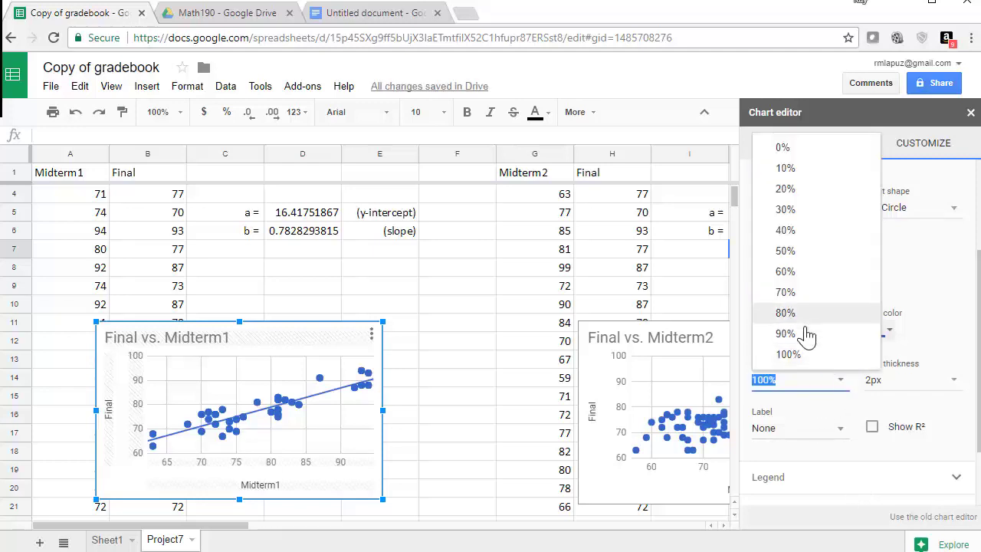
pyautogui.click(807, 337)
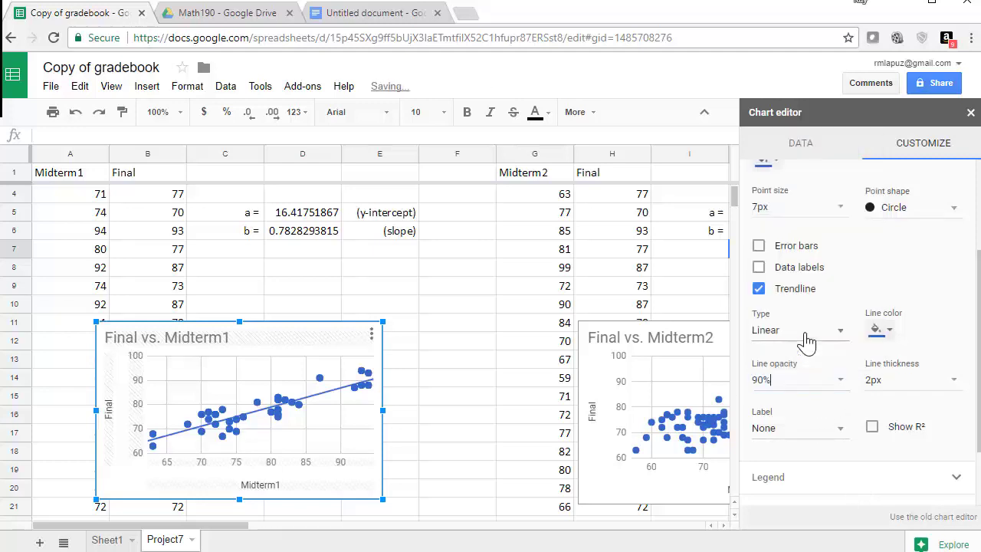
pyautogui.click(880, 330)
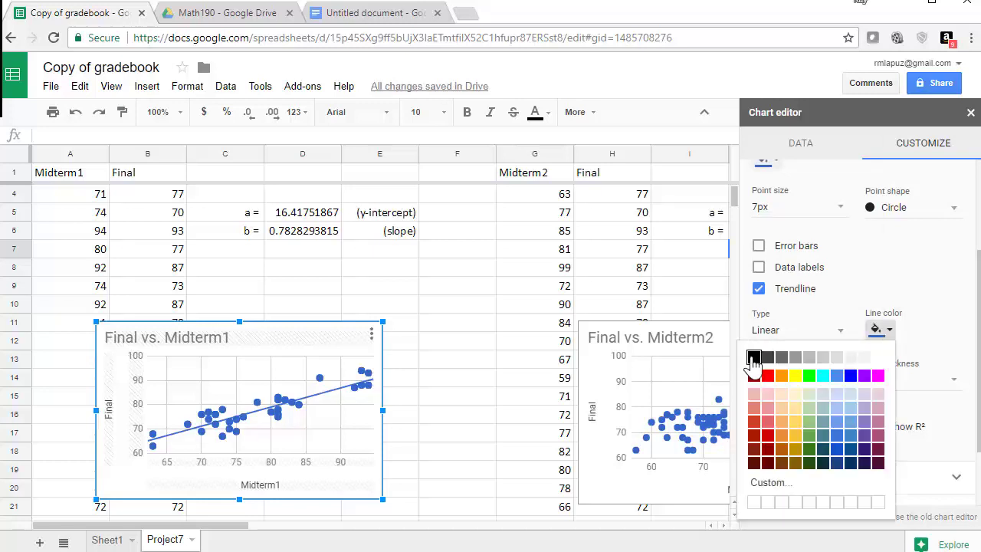
pyautogui.click(753, 357)
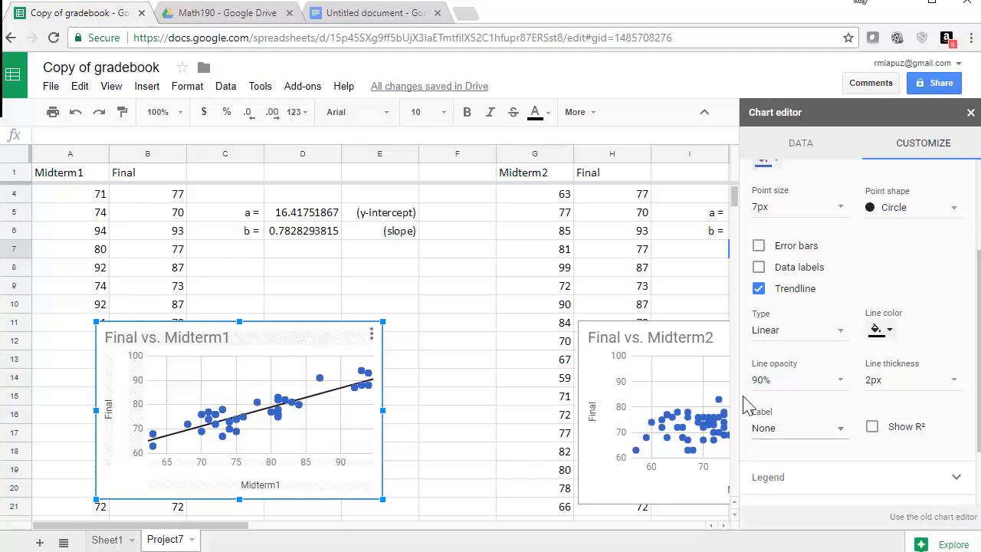
# Add a trendline to the Final vs. Midterm2 chart with black line color and 90% opacity, and close the chart editor
pyautogui.click(689, 384)
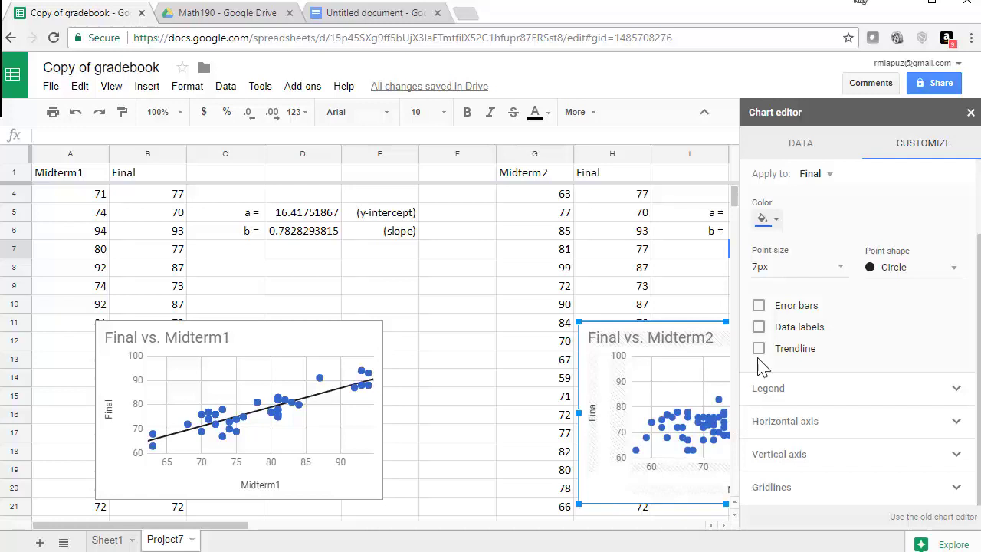
pyautogui.click(758, 348)
pyautogui.click(882, 329)
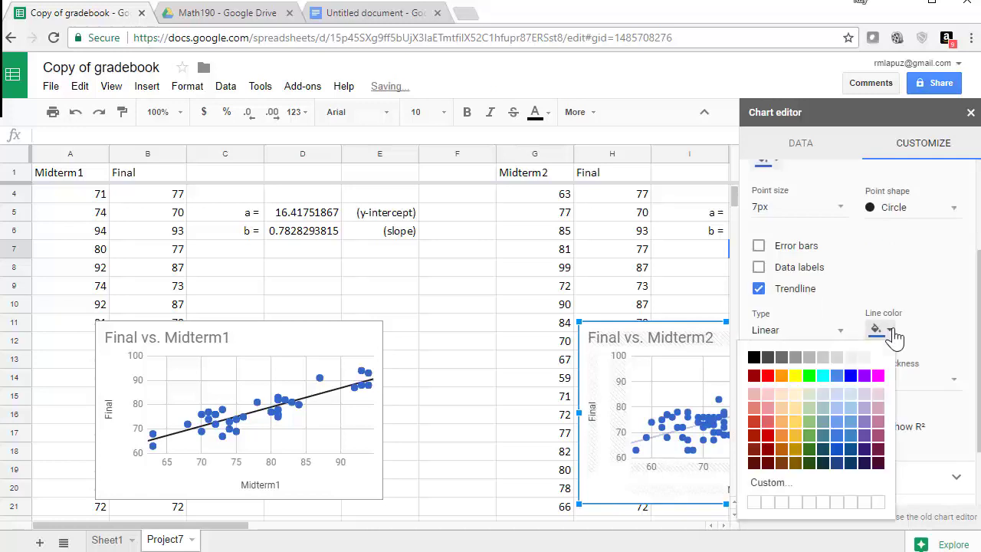
pyautogui.click(754, 358)
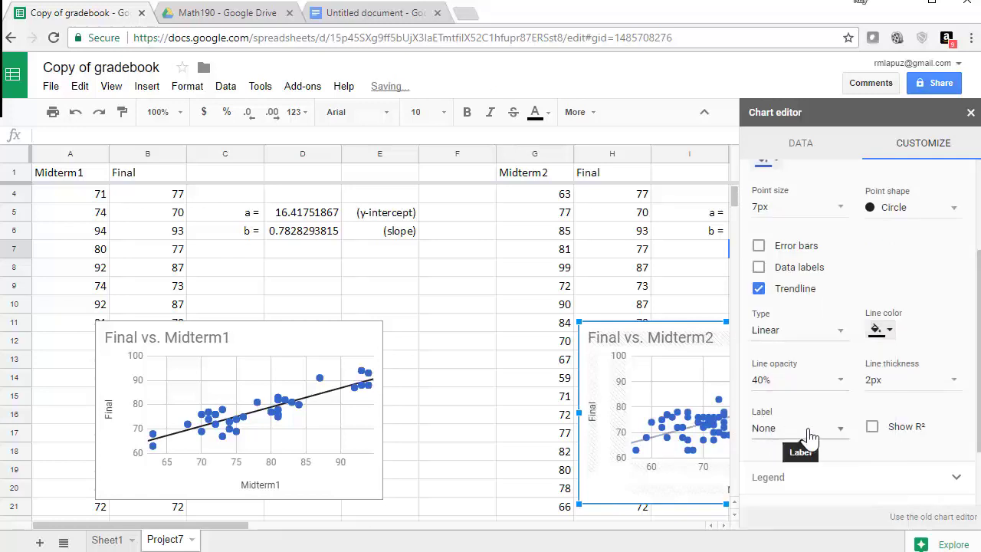
pyautogui.click(838, 436)
pyautogui.click(810, 378)
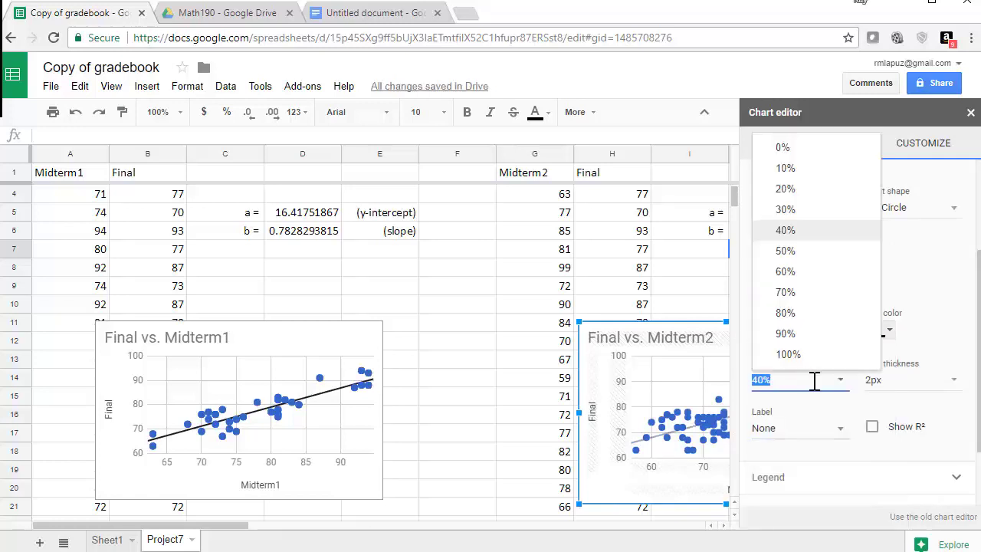
pyautogui.click(802, 338)
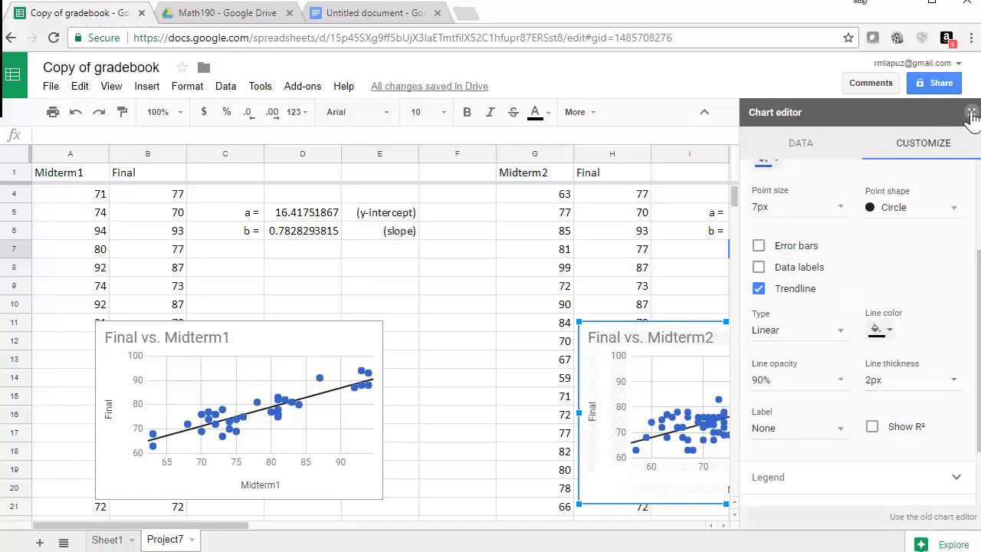
pyautogui.click(970, 112)
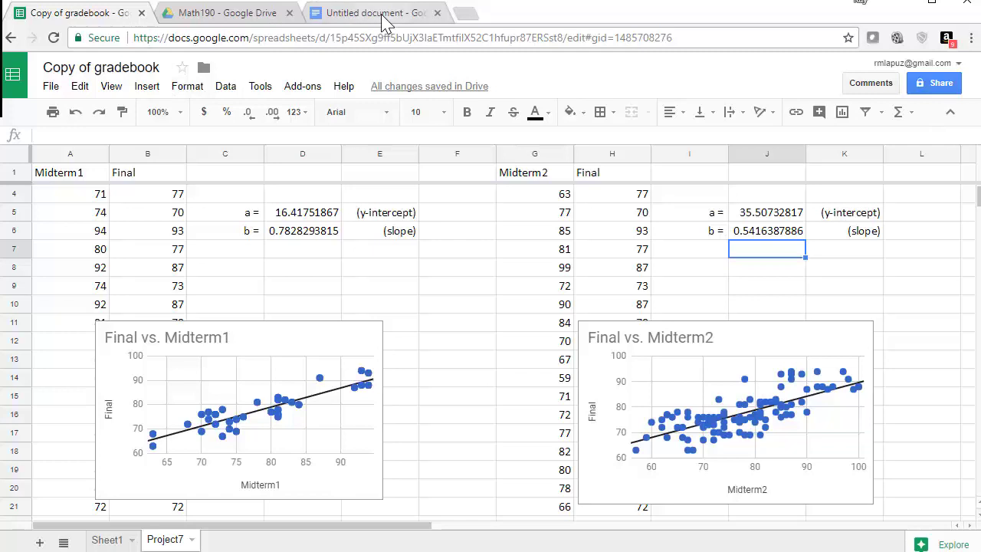
# Switch to the untitled Google Docs document and rename it Project7
pyautogui.click(352, 17)
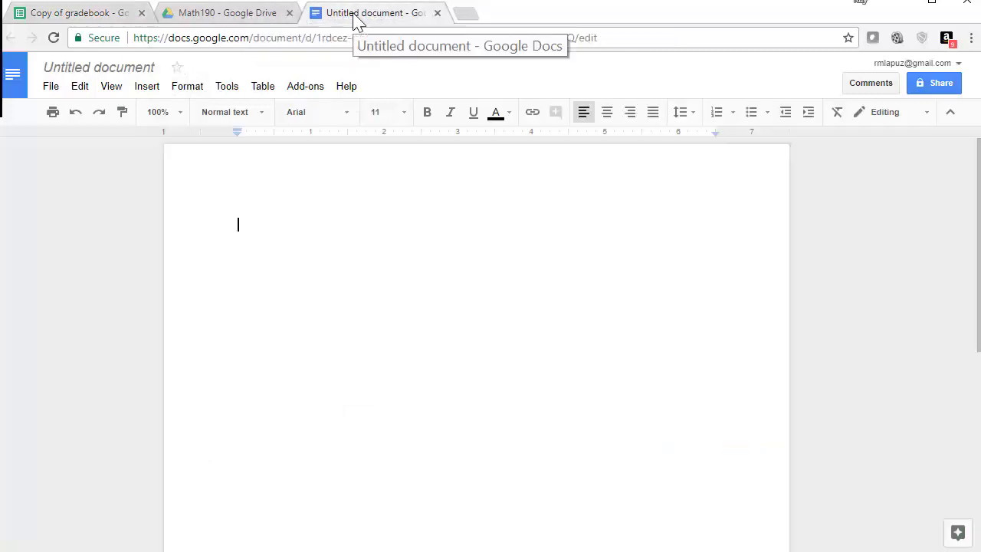
pyautogui.click(111, 68)
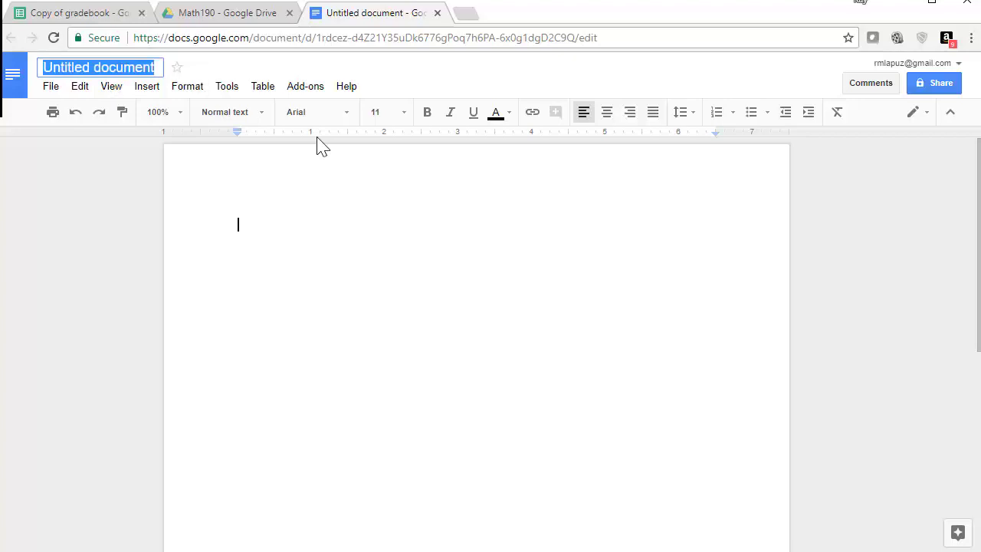
pyautogui.write('Po')
pyautogui.press('BackSpace')
pyautogui.write('r')
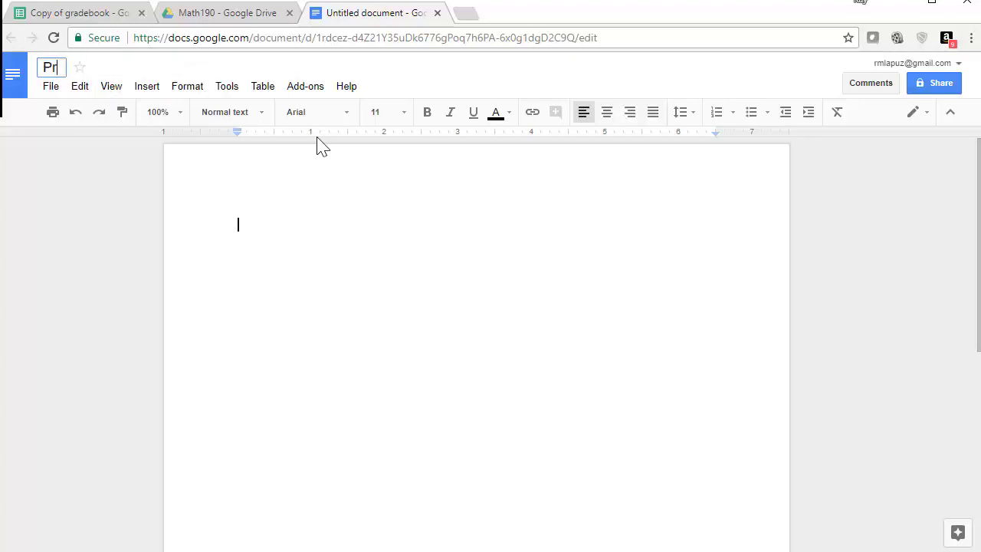
pyautogui.write('oject7')
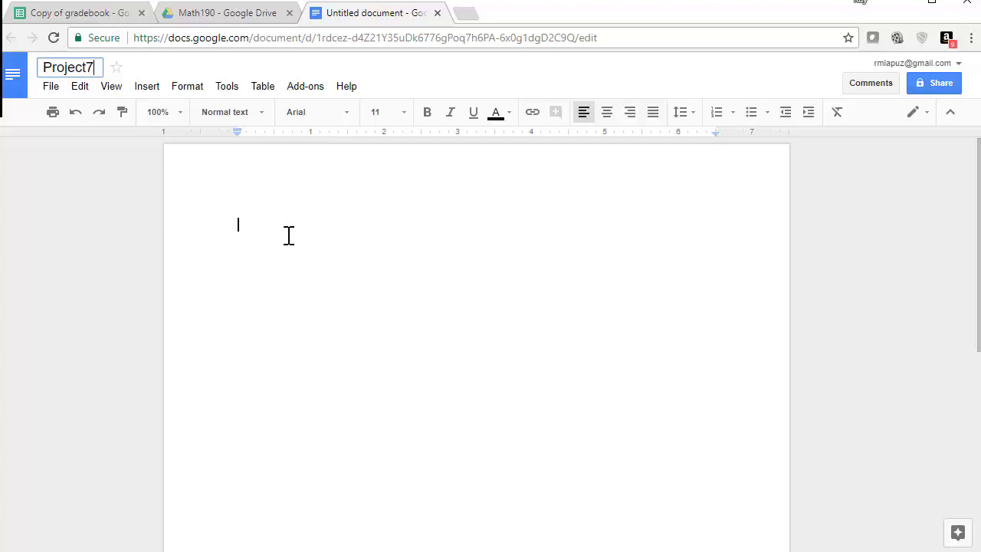
pyautogui.write('Ray')
pyautogui.press('BackSpace')
pyautogui.press('BackSpace')
pyautogui.press('BackSpace')
pyautogui.press('BackSpace')
# Enter the author's full name and the course Math 190 as the first two lines of the document body
pyautogui.click(284, 231)
pyautogui.write('Ray')
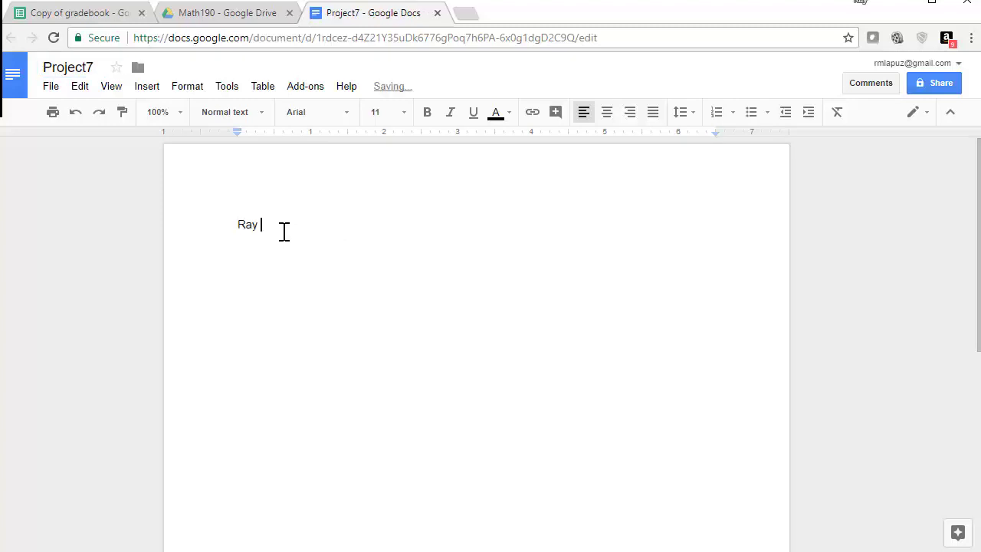
pyautogui.write('Lapuz ')
pyautogui.write('Ma')
pyautogui.write('th 190')
pyautogui.press('Return')
# Add the date December 1, 2017 under the course line and the heading Project 7 after a blank line
pyautogui.write('Proj')
pyautogui.press('BackSpace')
pyautogui.press('BackSpace')
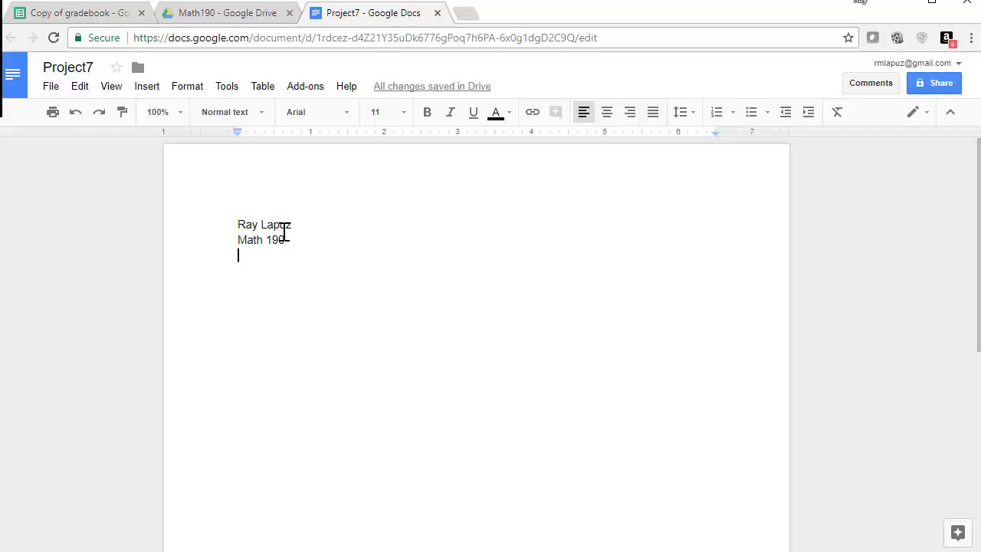
pyautogui.write('Decemp')
pyautogui.write('er 1, 2017')
pyautogui.press('Return')
pyautogui.press('Return')
pyautogui.write('Pro')
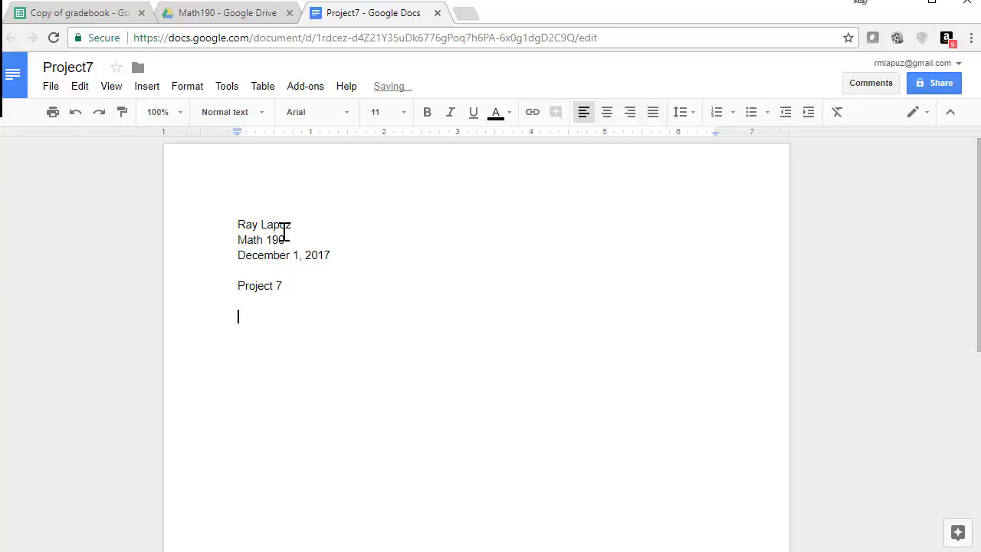
# Add a "Research Question:" label and paste after it the first sentence of the research question copied from the Word assignment
pyautogui.write('Research Question:')
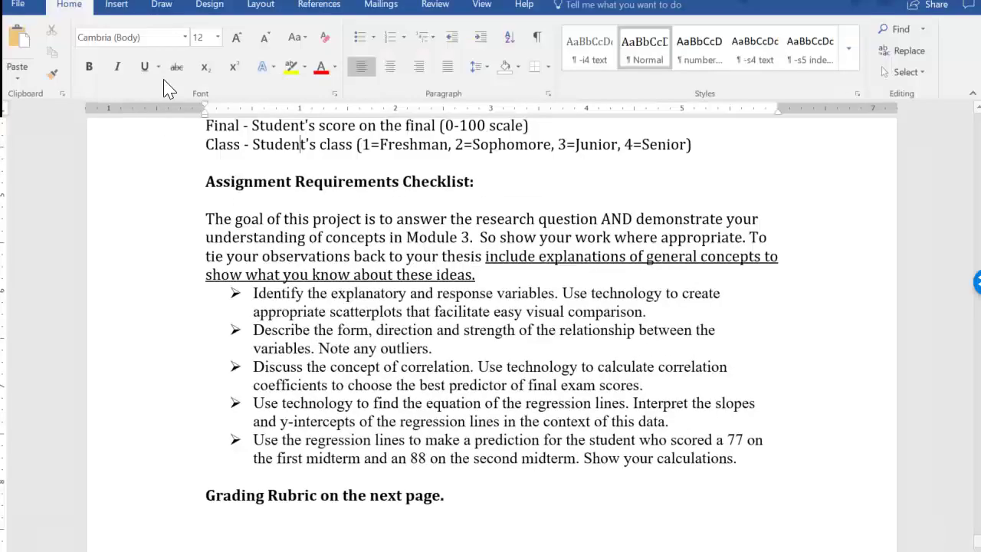
pyautogui.scroll(6, 279, 237)
pyautogui.scroll(2, 279, 238)
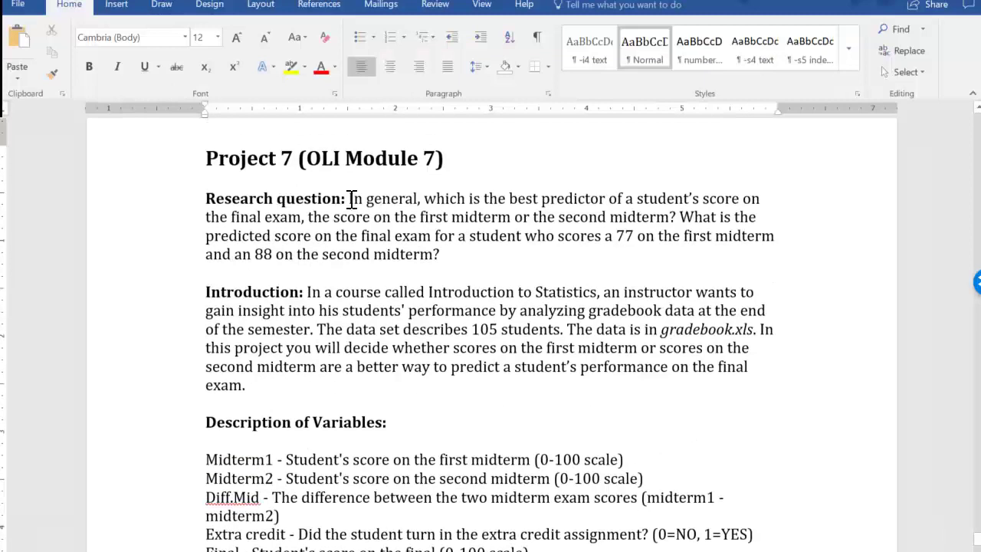
pyautogui.moveTo(349, 198); pyautogui.dragTo(678, 219)
pyautogui.hotkey('ctrl', 'c')
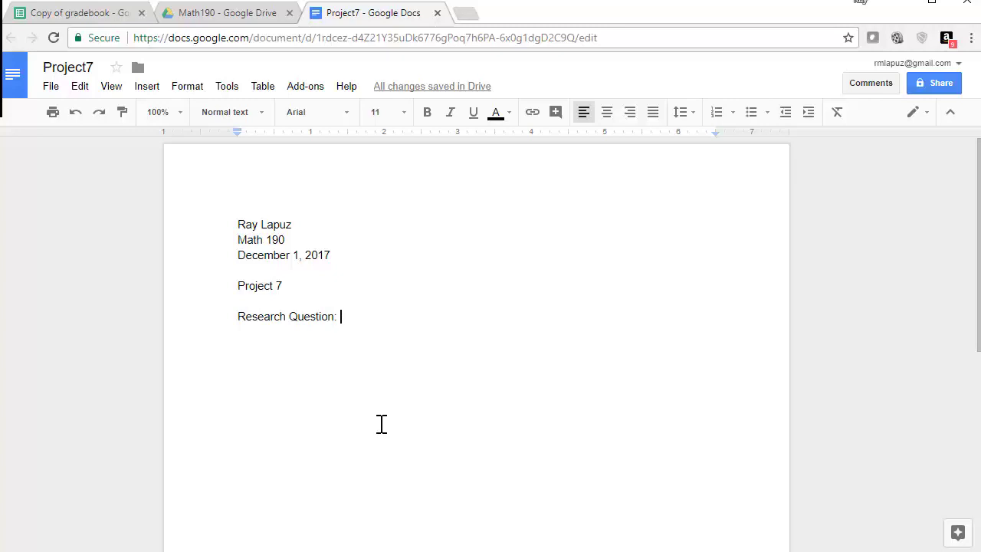
pyautogui.press('Return')
pyautogui.press('Up')
pyautogui.hotkey('ctrl', 'v')
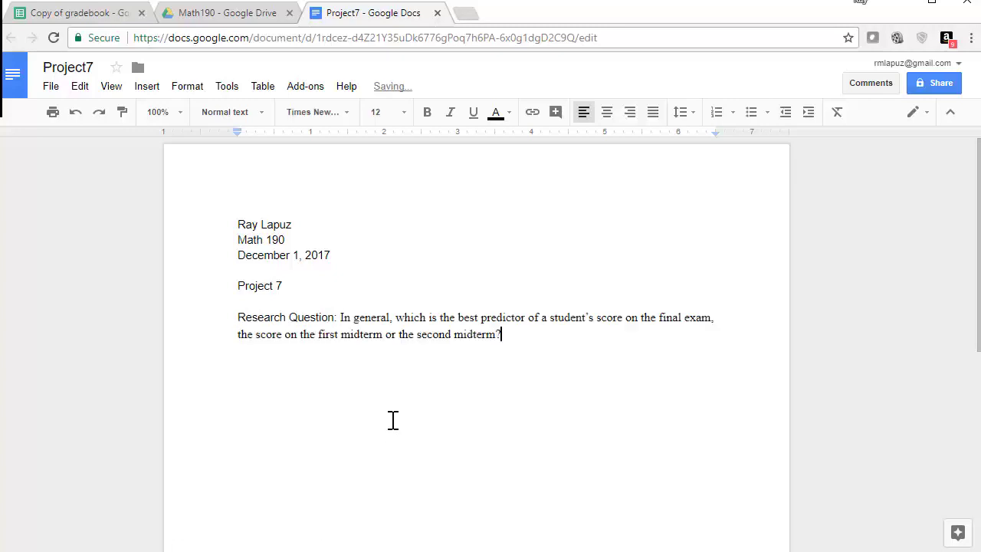
pyautogui.press('Return')
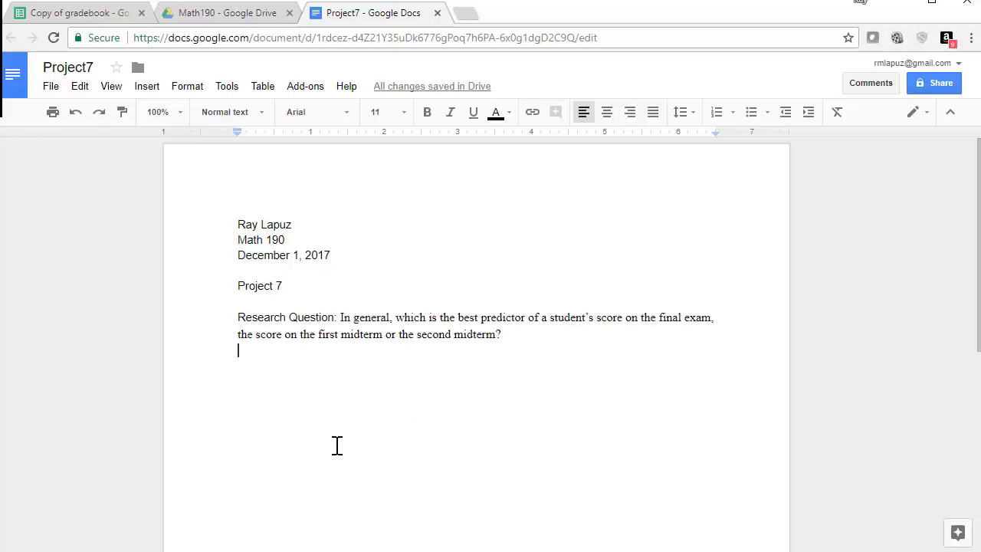
# Insert a table with two columns and one row below the research question
pyautogui.press('Return')
pyautogui.click(146, 87)
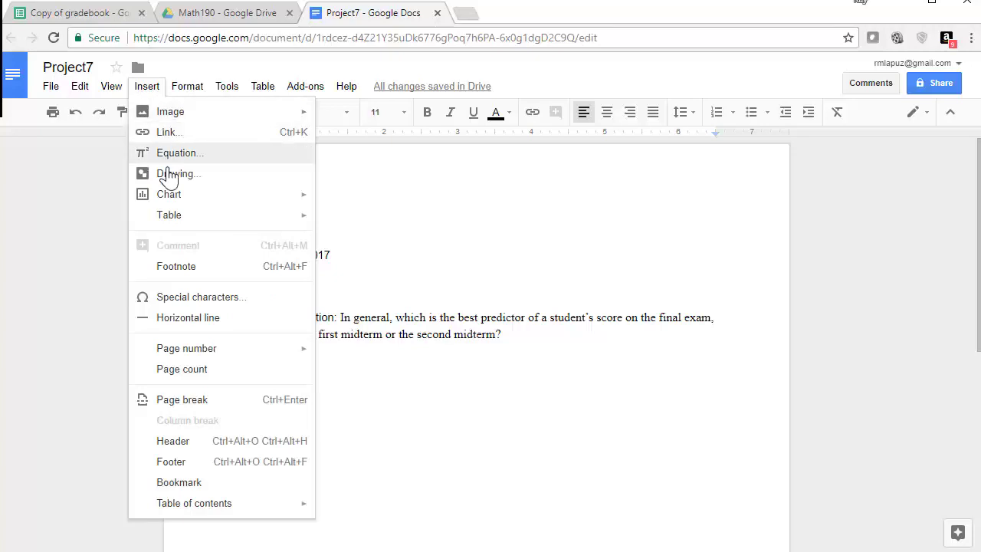
pyautogui.moveTo(304, 223)
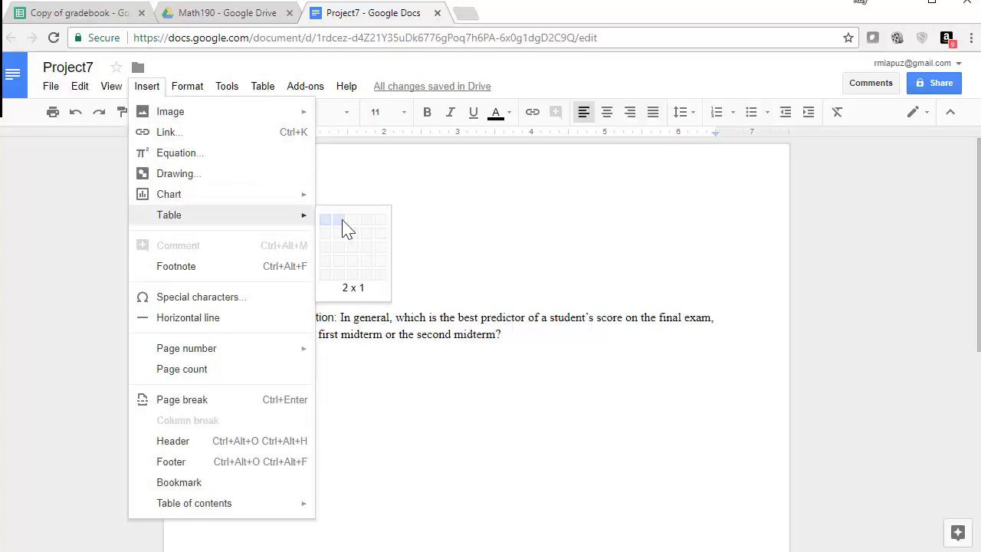
pyautogui.click(344, 227)
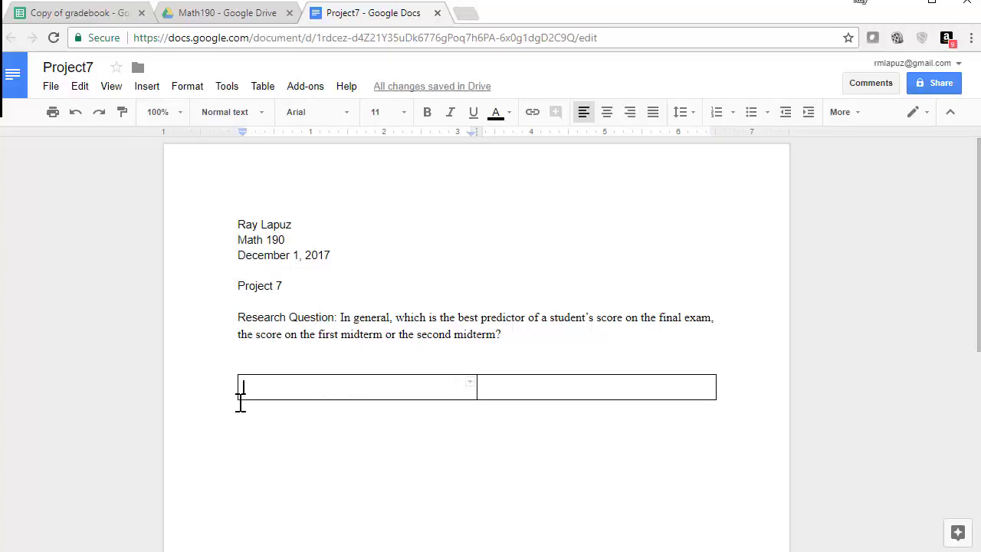
pyautogui.moveTo(258, 396); pyautogui.dragTo(277, 409)
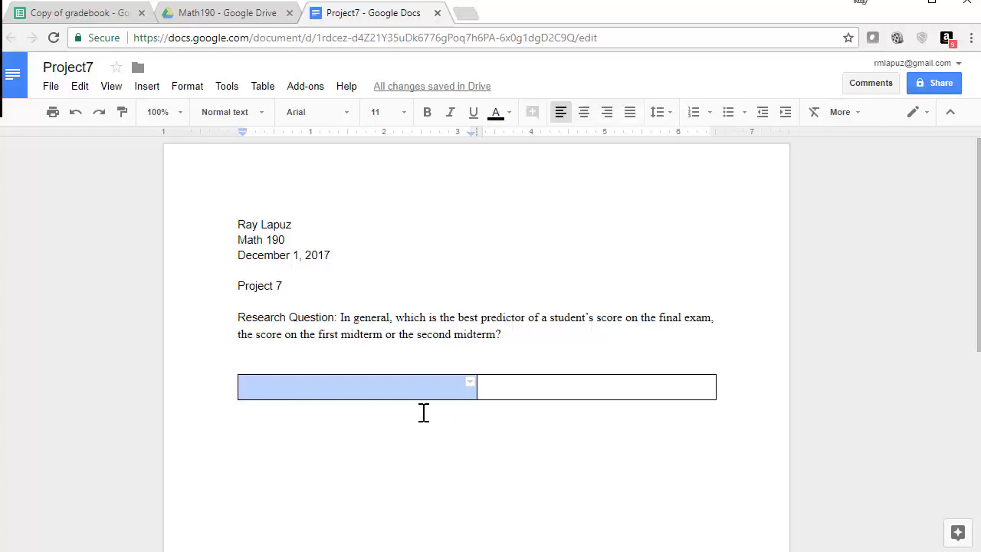
pyautogui.click(494, 388)
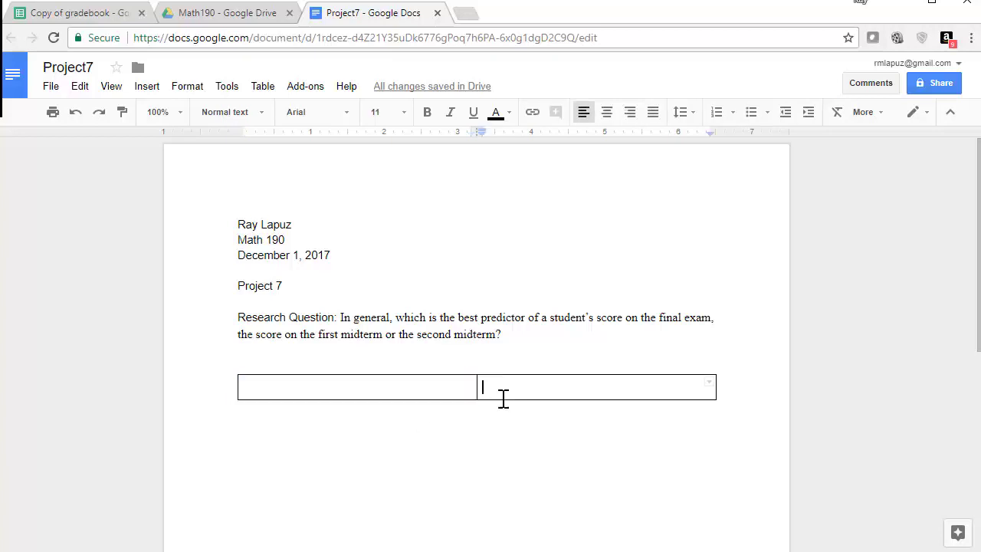
# Insert the Final vs. Midterm1 chart from the Copy of gradebook spreadsheet into the table's first cell, linked to the spreadsheet
pyautogui.click(417, 388)
pyautogui.click(146, 86)
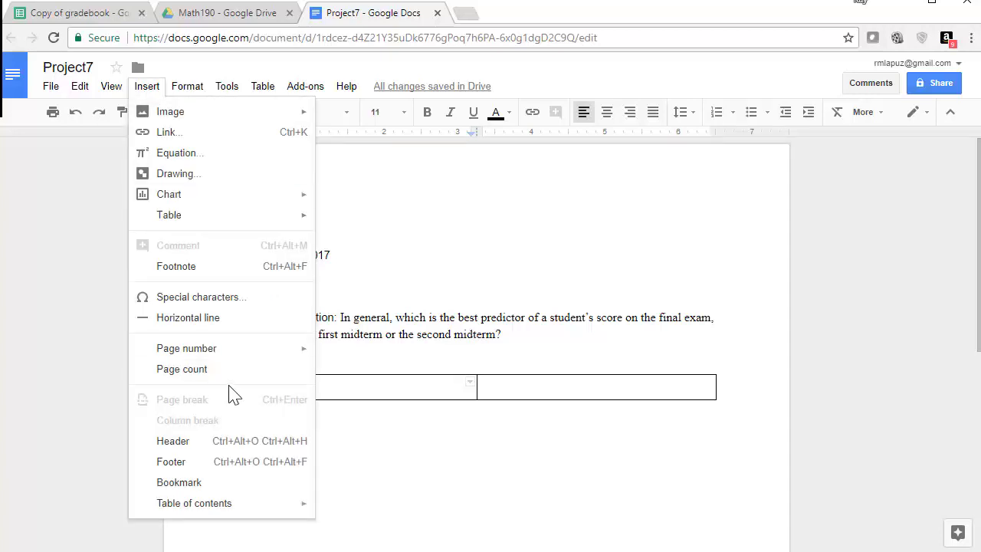
pyautogui.moveTo(300, 197)
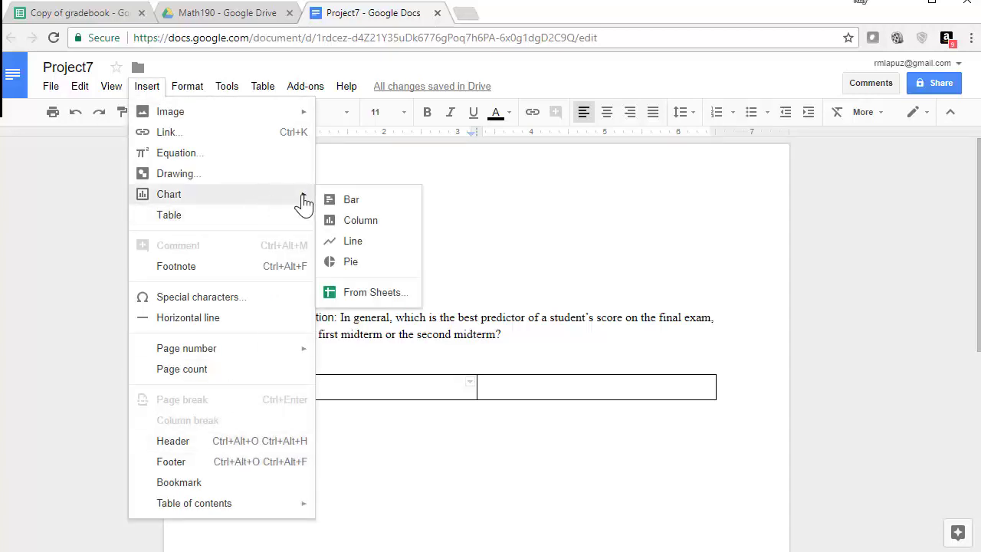
pyautogui.click(368, 299)
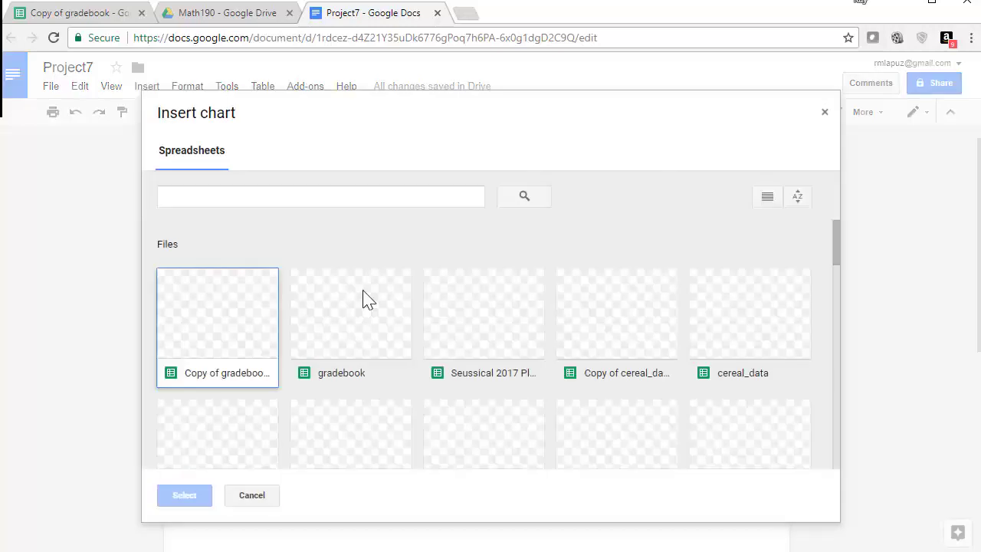
pyautogui.doubleClick(240, 338)
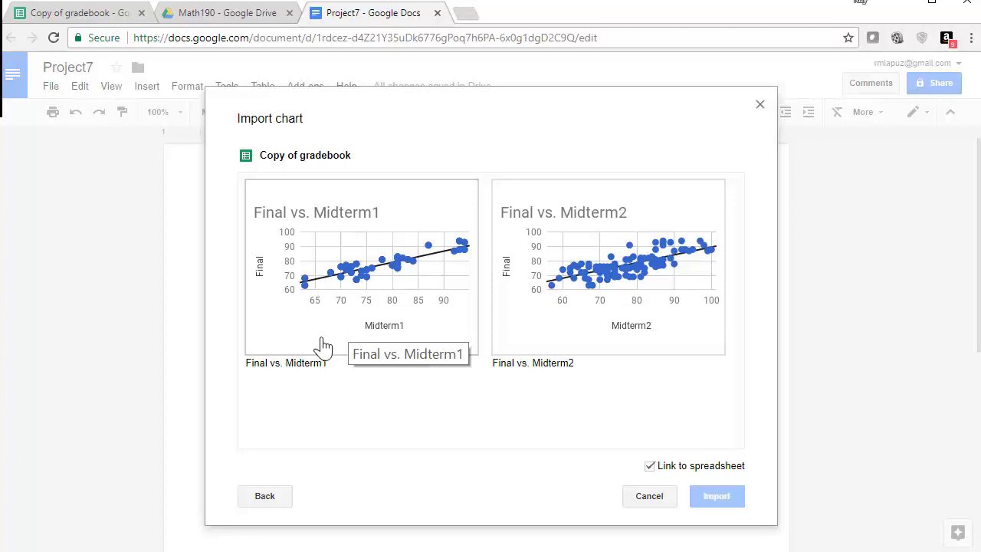
pyautogui.click(313, 340)
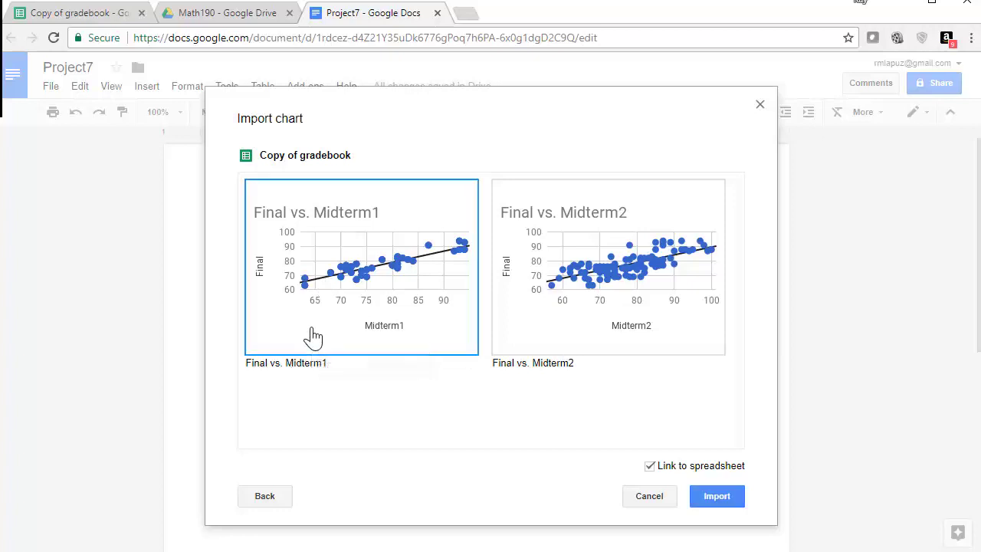
pyautogui.click(717, 495)
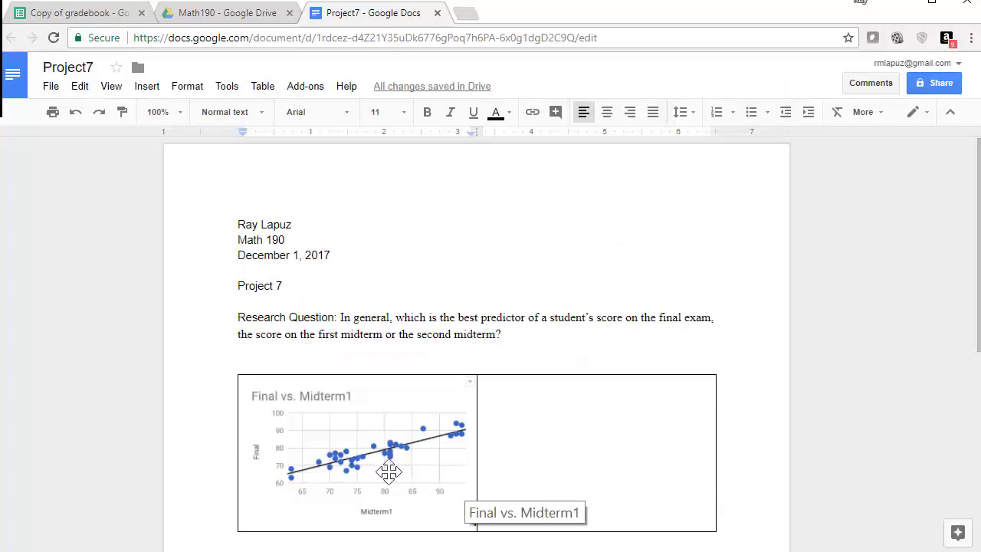
# Insert the Final vs. Midterm2 chart from the Copy of gradebook spreadsheet into the table's second cell
pyautogui.moveTo(539, 475); pyautogui.dragTo(575, 529)
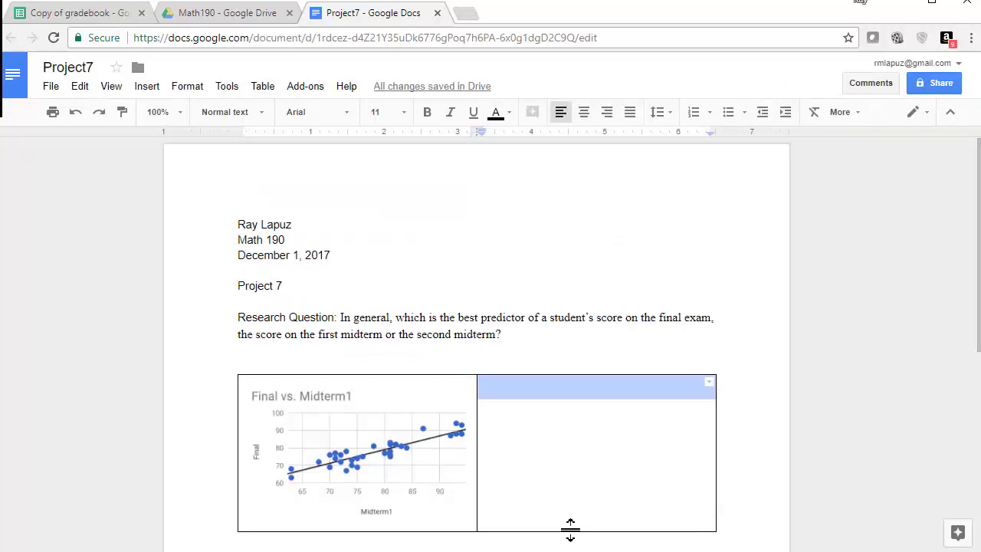
pyautogui.click(559, 468)
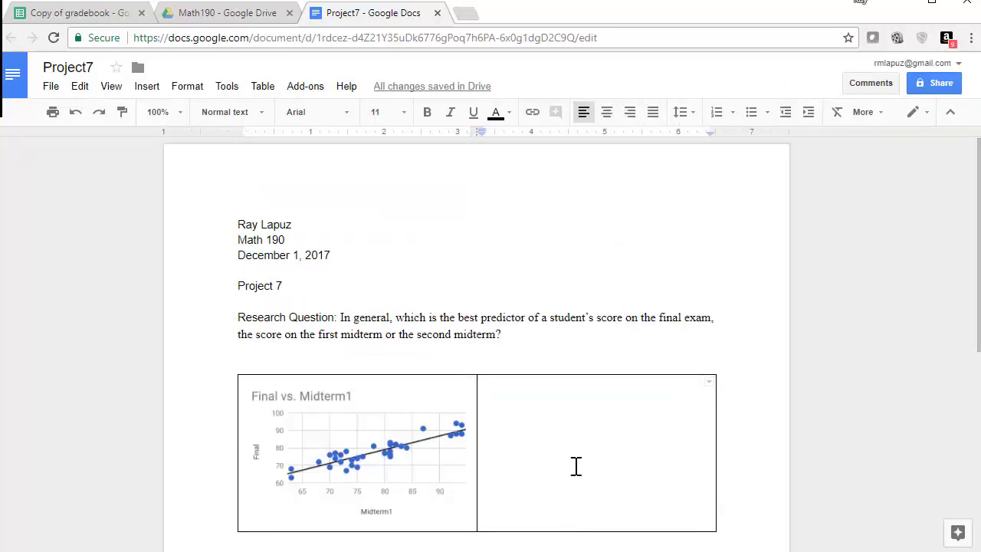
pyautogui.click(157, 90)
pyautogui.moveTo(297, 200)
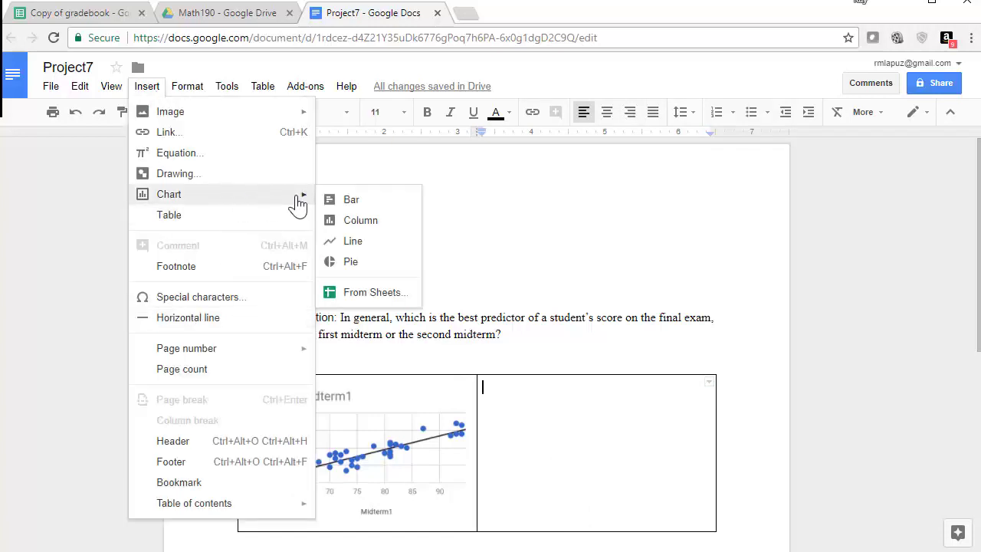
pyautogui.click(359, 294)
pyautogui.click(237, 335)
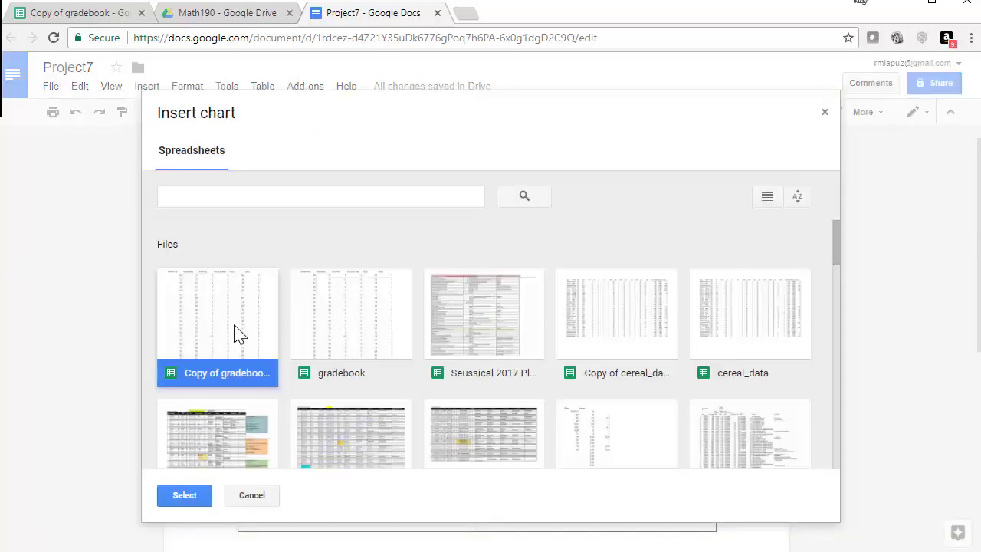
pyautogui.doubleClick(238, 335)
pyautogui.click(596, 301)
pyautogui.click(705, 495)
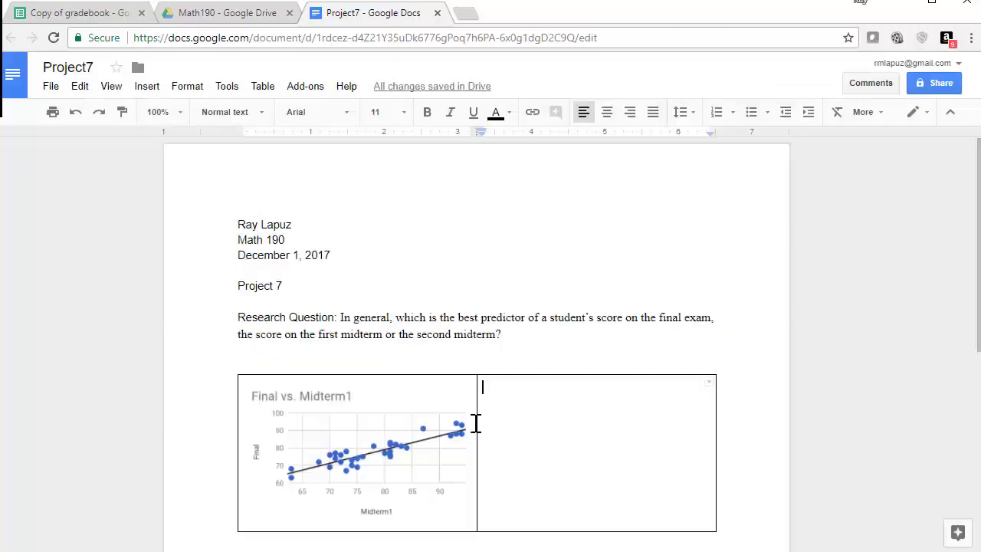
pyautogui.scroll(-1, 273, 427)
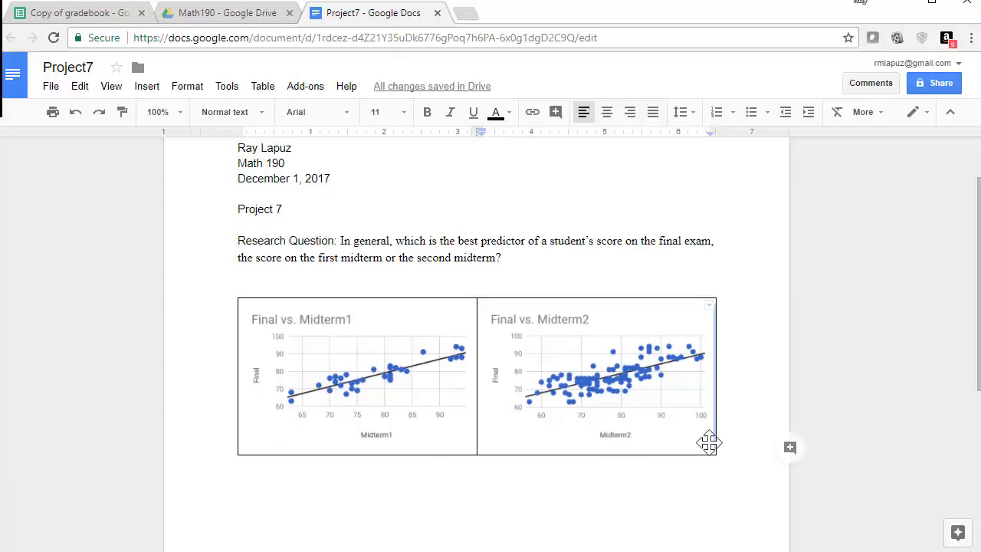
# Add a table row below the charts and enter "Correlation Coefficient: r =" under the Midterm1 chart
pyautogui.press('Tab')
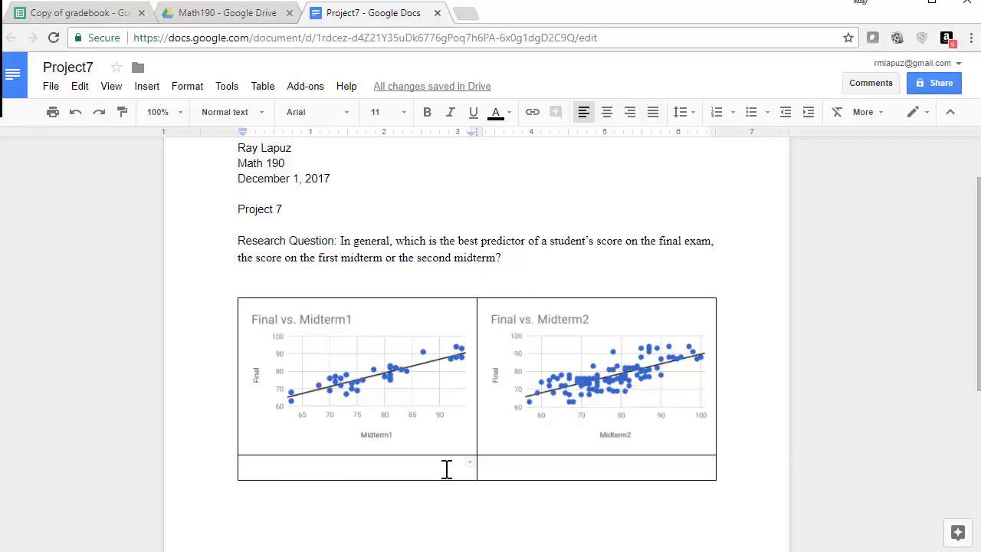
pyautogui.write('Correlation Coefficient: r =')
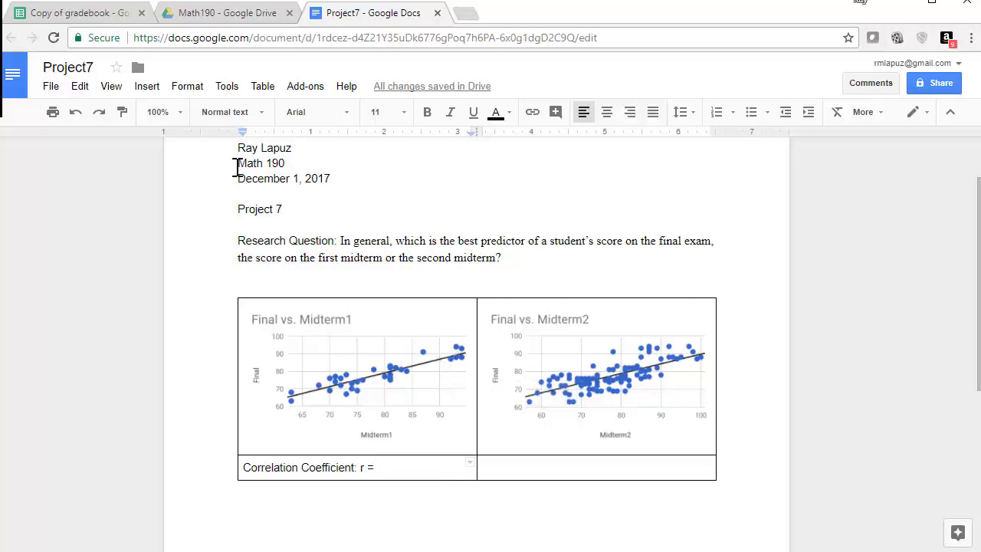
pyautogui.click(148, 87)
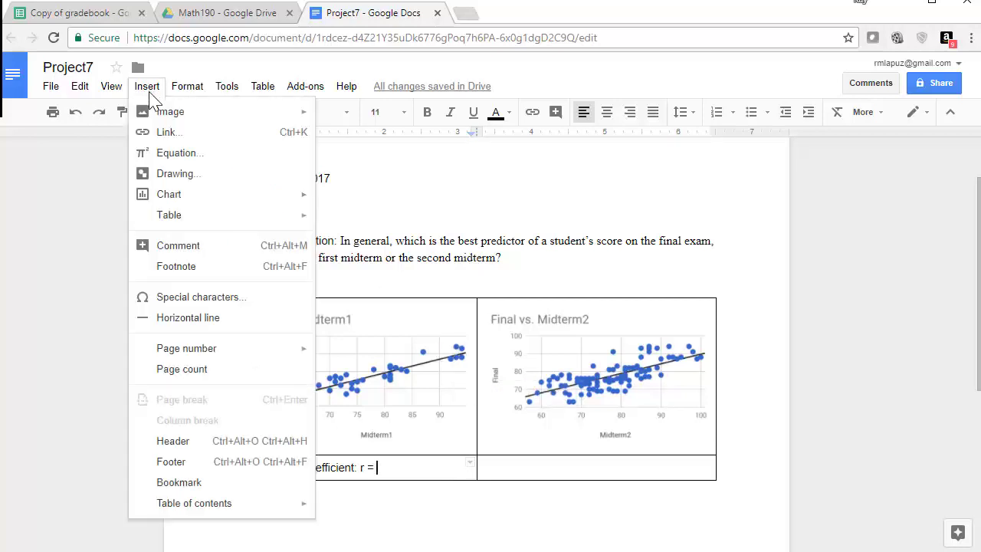
pyautogui.moveTo(202, 213)
pyautogui.moveTo(297, 204)
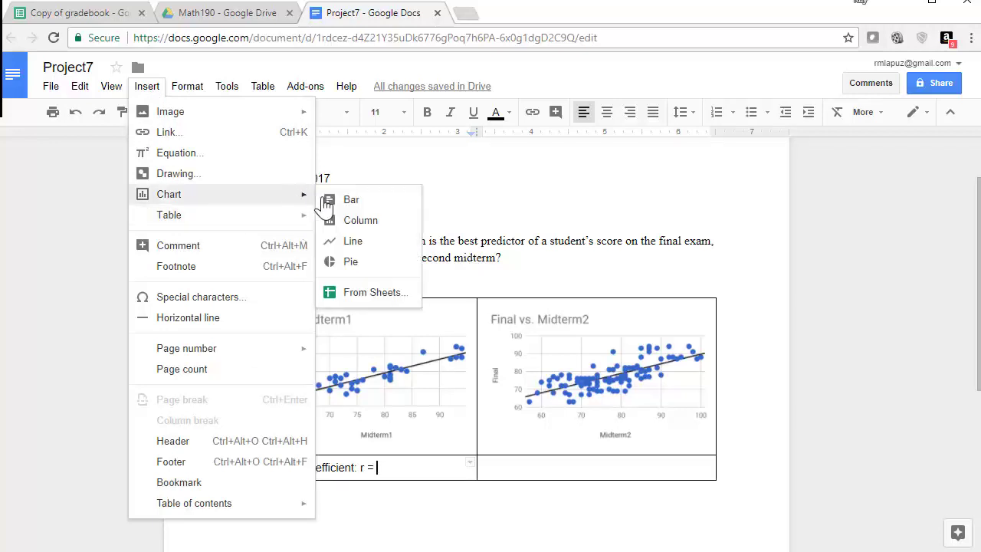
# Look up the Midterm1 correlation in the gradebook spreadsheet and complete its coefficient line in the Project7 document with 0.885
pyautogui.click(115, 13)
pyautogui.scroll(1, 330, 261)
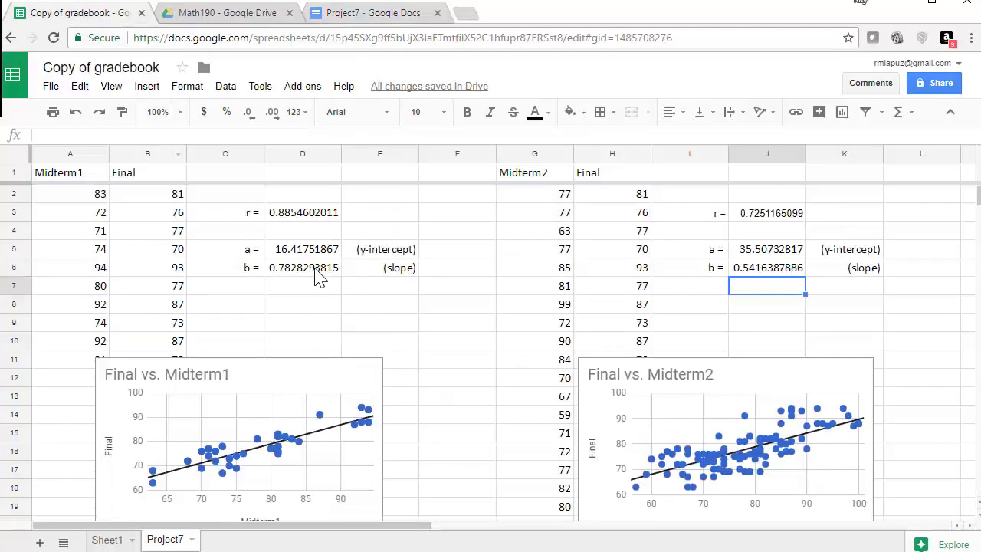
pyautogui.click(290, 218)
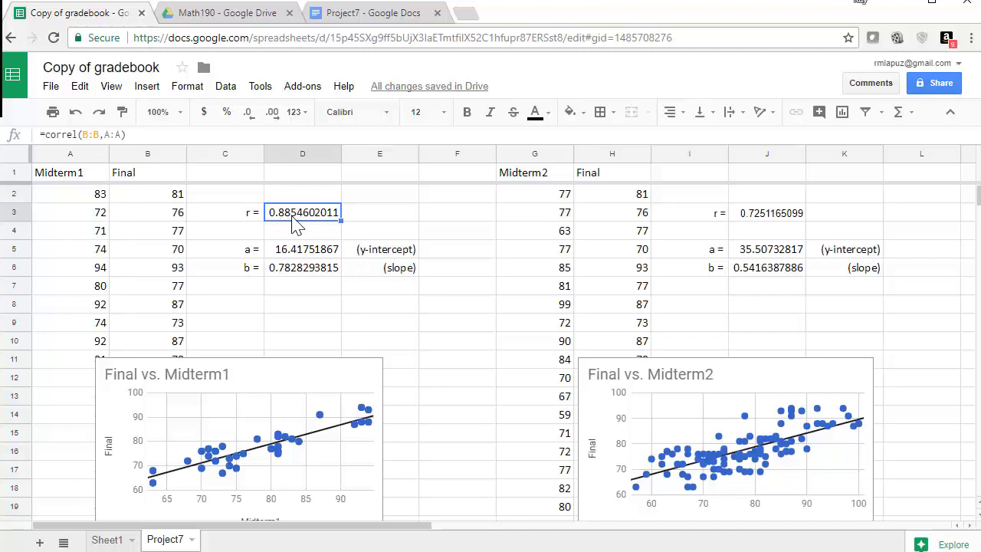
pyautogui.click(413, 14)
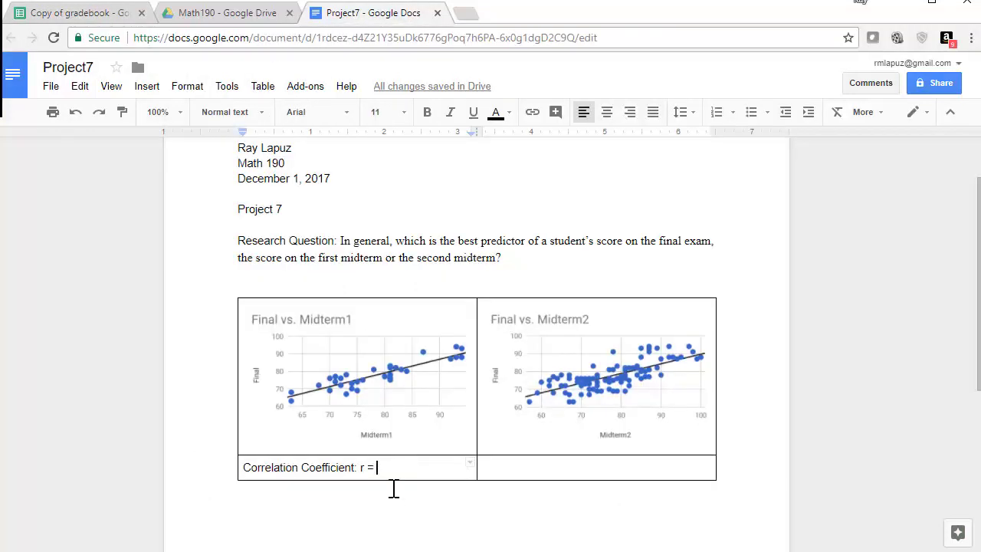
pyautogui.moveTo(380, 466); pyautogui.dragTo(399, 467)
pyautogui.write('0.885')
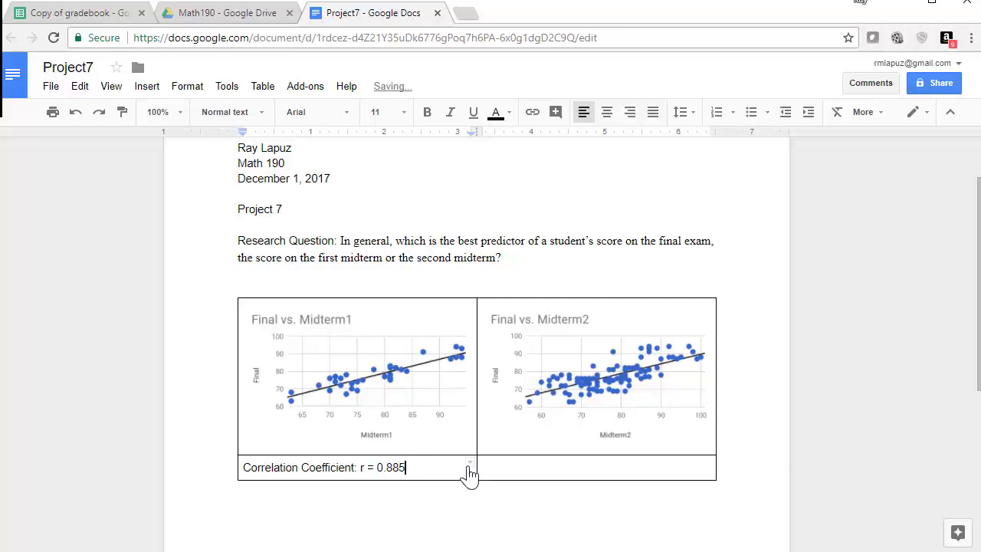
# Copy the Midterm1 correlation line into the cell under the Midterm2 chart and remove the number after "r ="
pyautogui.moveTo(405, 464); pyautogui.dragTo(249, 460)
pyautogui.hotkey('ctrl', 'c')
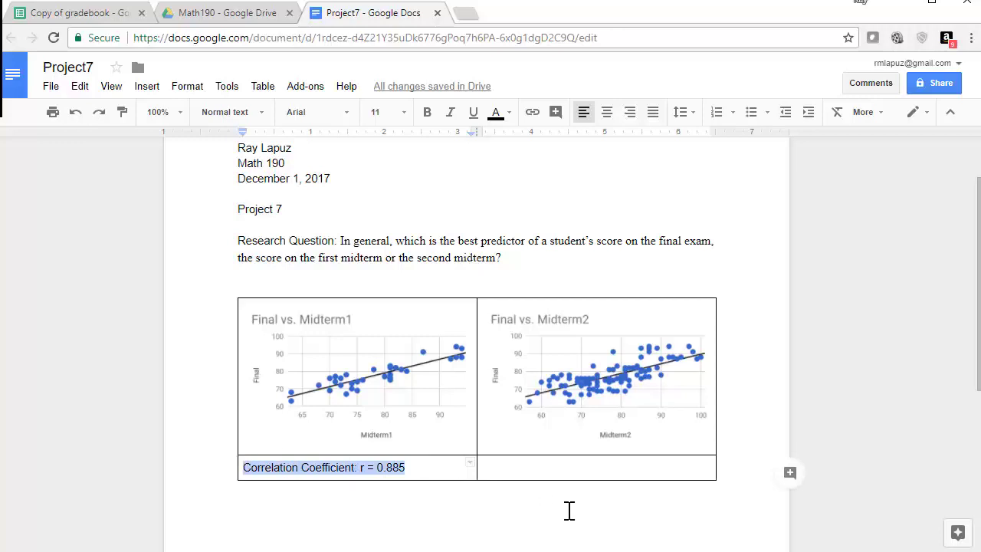
pyautogui.click(546, 468)
pyautogui.hotkey('ctrl', 'v')
pyautogui.moveTo(616, 467); pyautogui.dragTo(653, 472)
pyautogui.press('Home')
pyautogui.press('BackSpace')
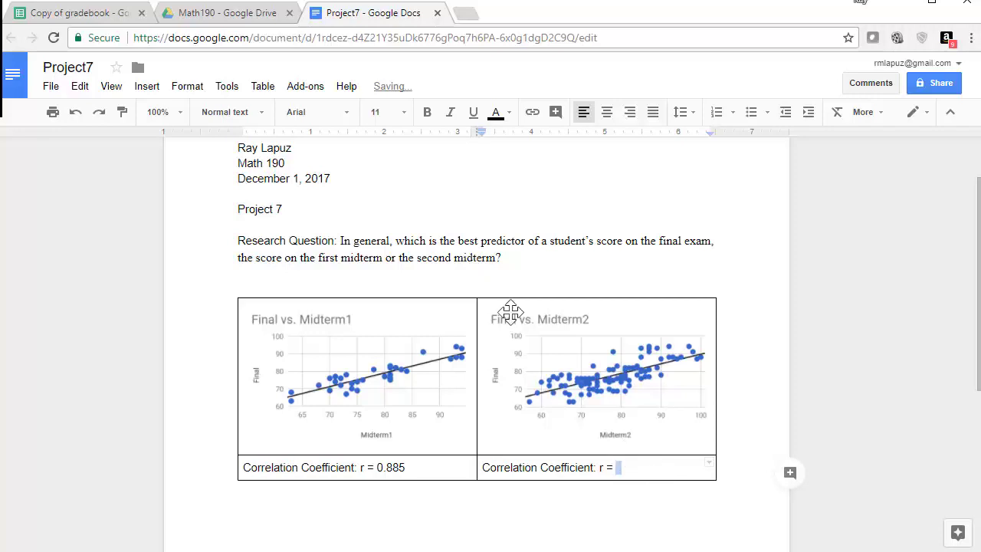
# Look up the Midterm2 correlation in the gradebook spreadsheet and enter 0.725 after "r =" in its document cell
pyautogui.click(80, 13)
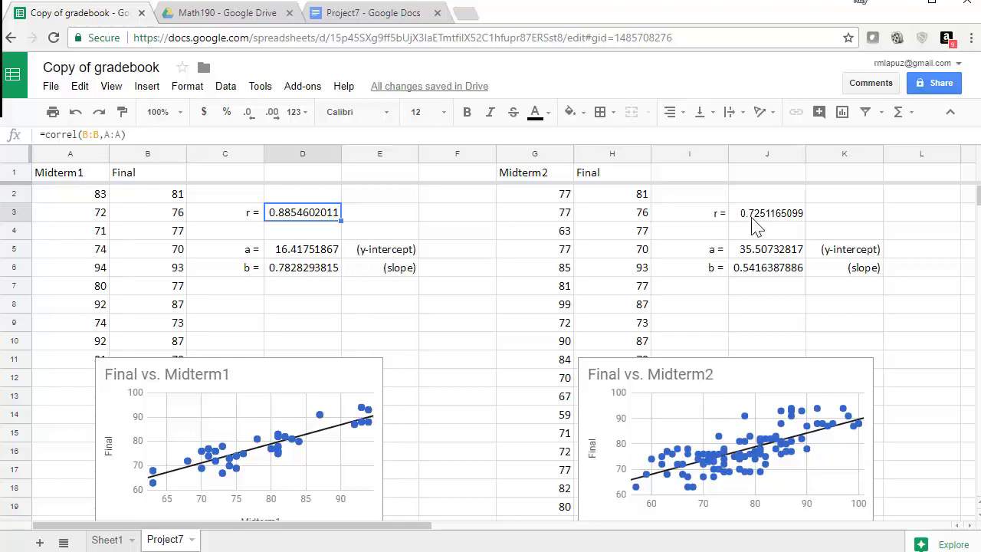
pyautogui.click(381, 16)
pyautogui.write('0.')
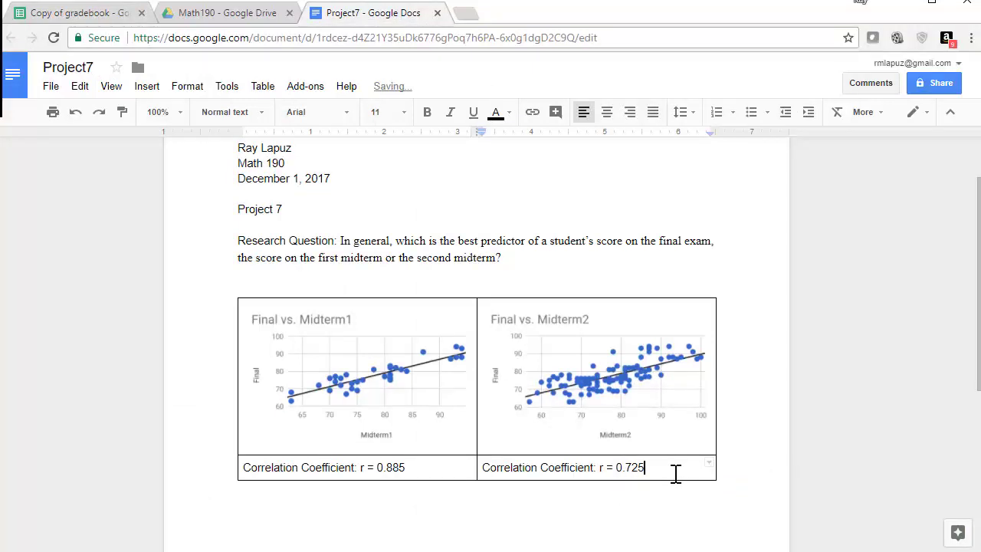
pyautogui.write('725')
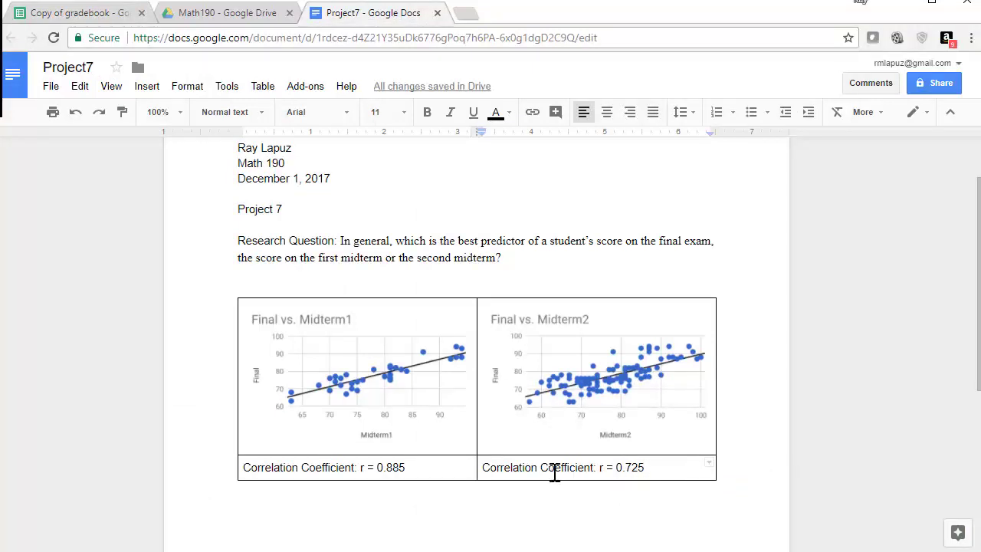
# Add another table row and enter "Predicted Final = a + b * (MT1)" in the Midterm1 column
pyautogui.press('Tab')
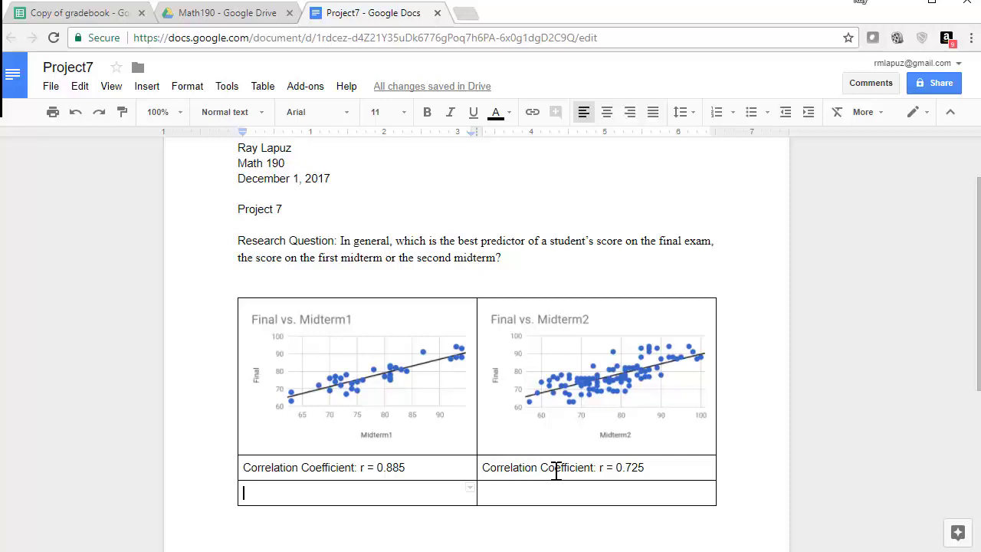
pyautogui.write('Pre')
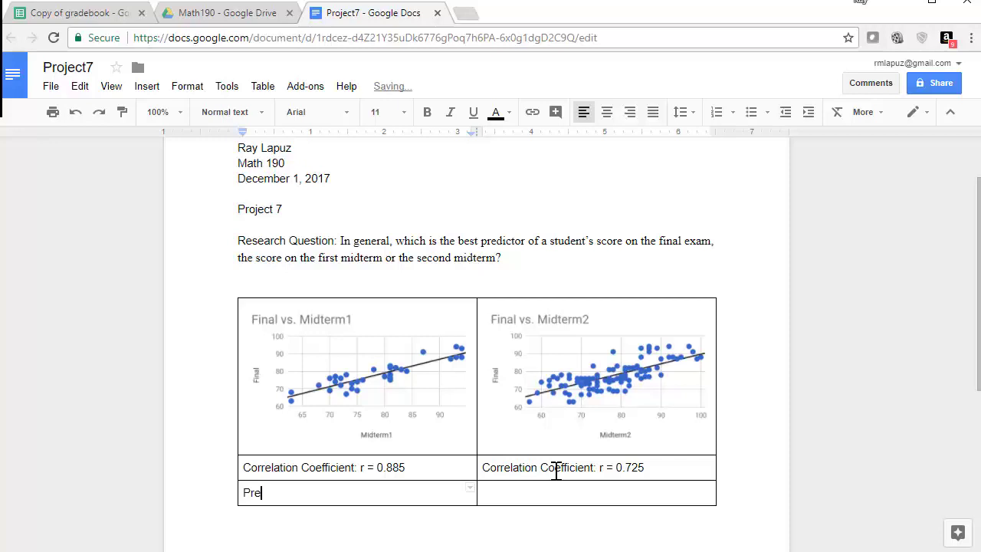
pyautogui.write('dicted Final = a + b * (MT1')
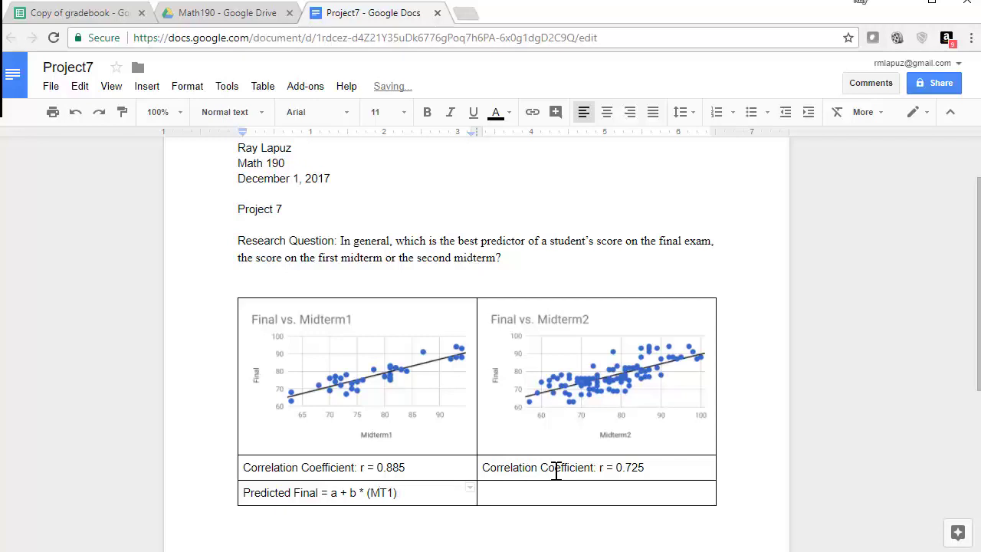
# Replace a in the Midterm1 prediction equation with the y-intercept from the gradebook spreadsheet, rounded to 16.418
pyautogui.doubleClick(334, 494)
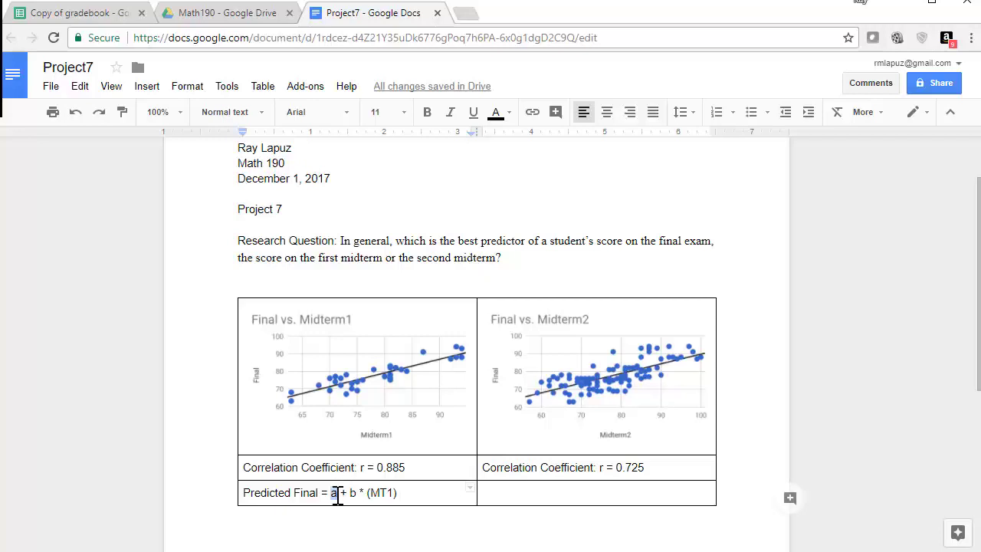
pyautogui.click(87, 23)
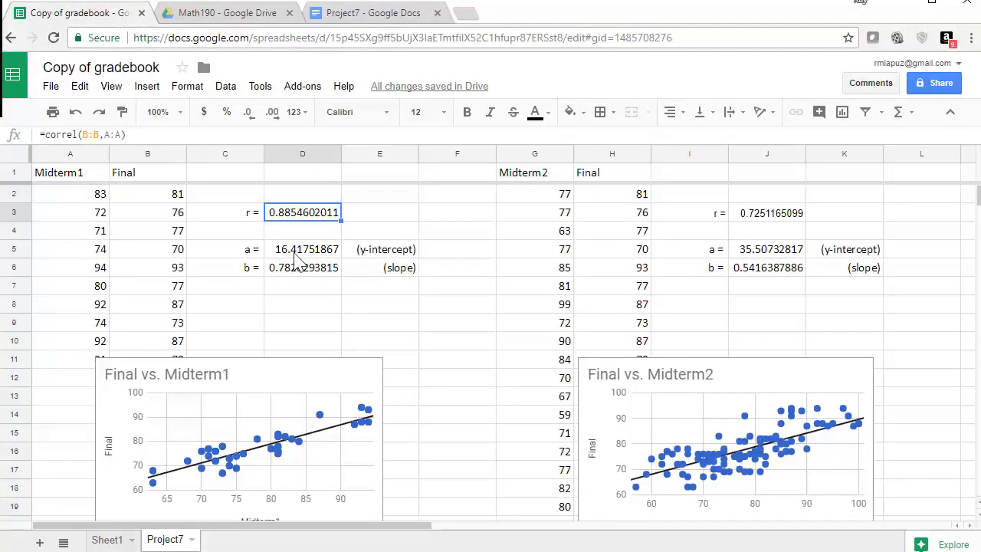
pyautogui.click(413, 14)
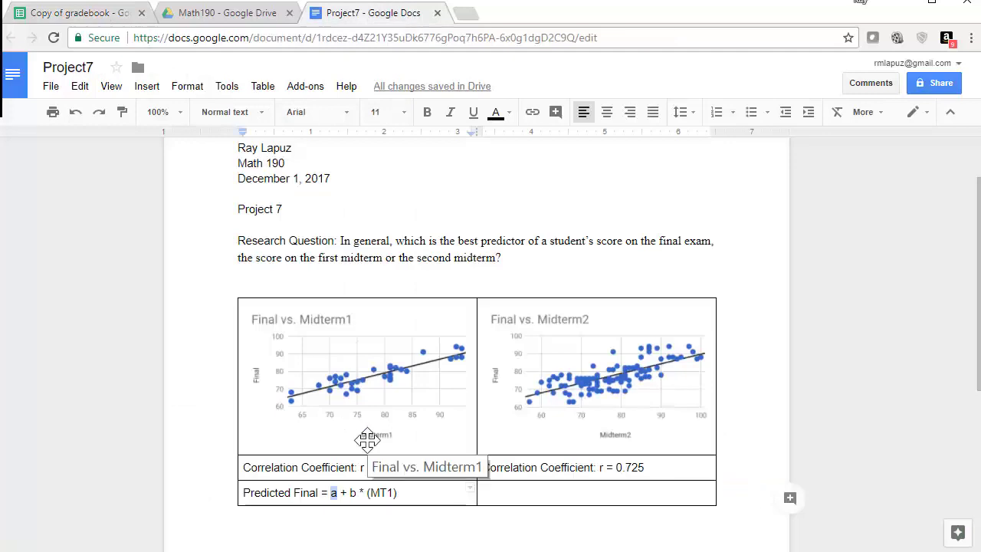
pyautogui.write('16.418')
# Replace b in the Midterm1 prediction equation with the slope from the gradebook spreadsheet, rounded to 0.783
pyautogui.doubleClick(382, 493)
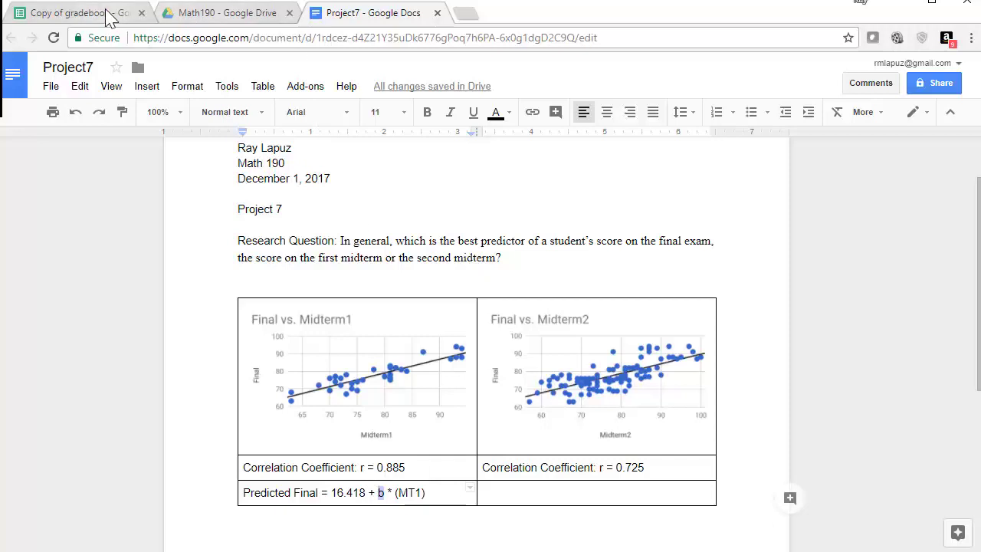
pyautogui.click(112, 14)
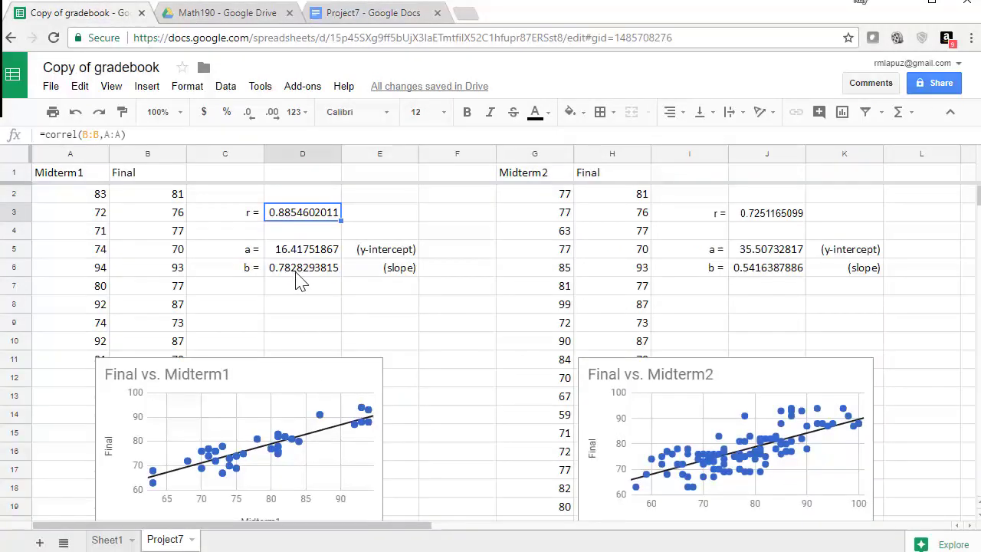
pyautogui.click(392, 14)
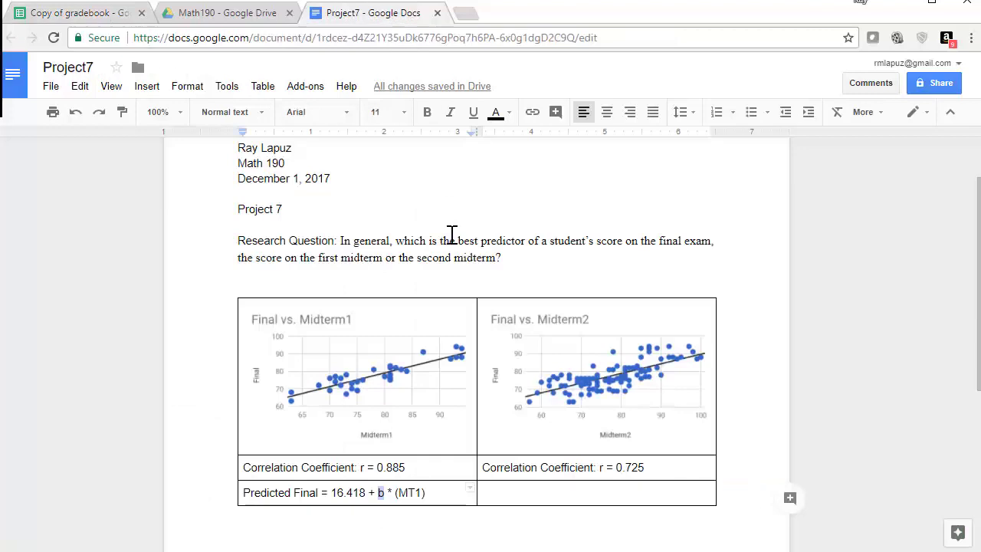
pyautogui.write('0.783')
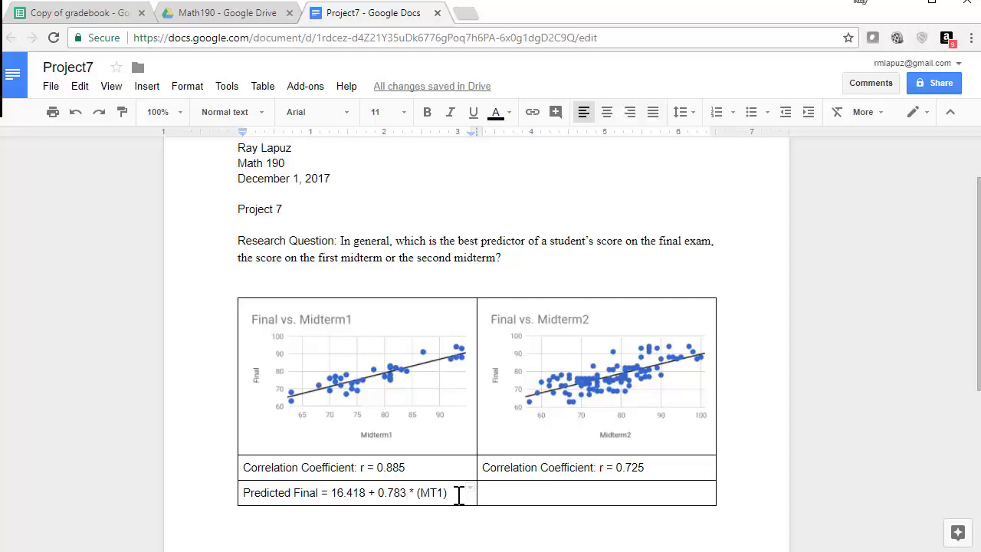
# Copy the Midterm1 prediction equation into the Midterm2 column and change it to "Predicted Final = a + b * (MT2)"
pyautogui.moveTo(458, 494); pyautogui.dragTo(240, 492)
pyautogui.hotkey('ctrl', 'c')
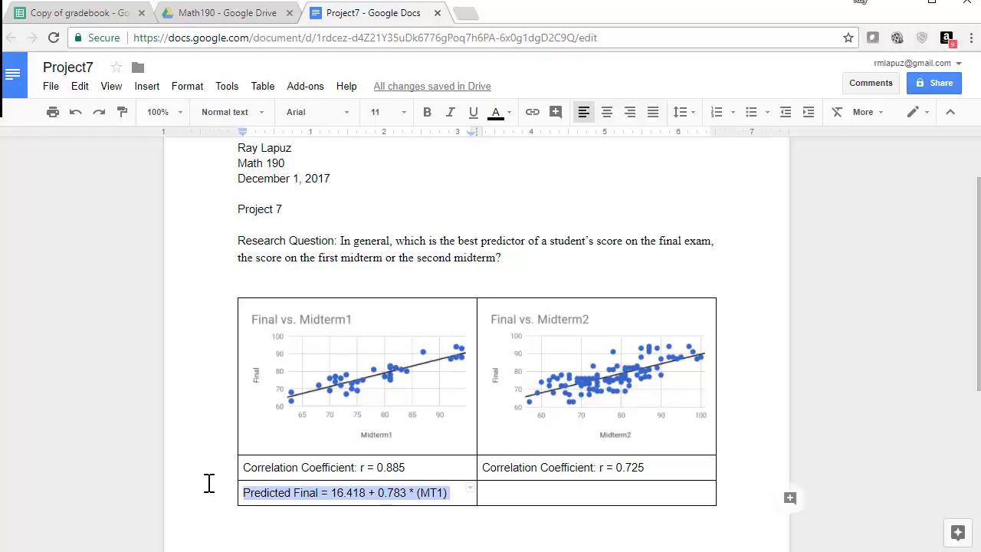
pyautogui.click(525, 496)
pyautogui.hotkey('ctrl', 'v')
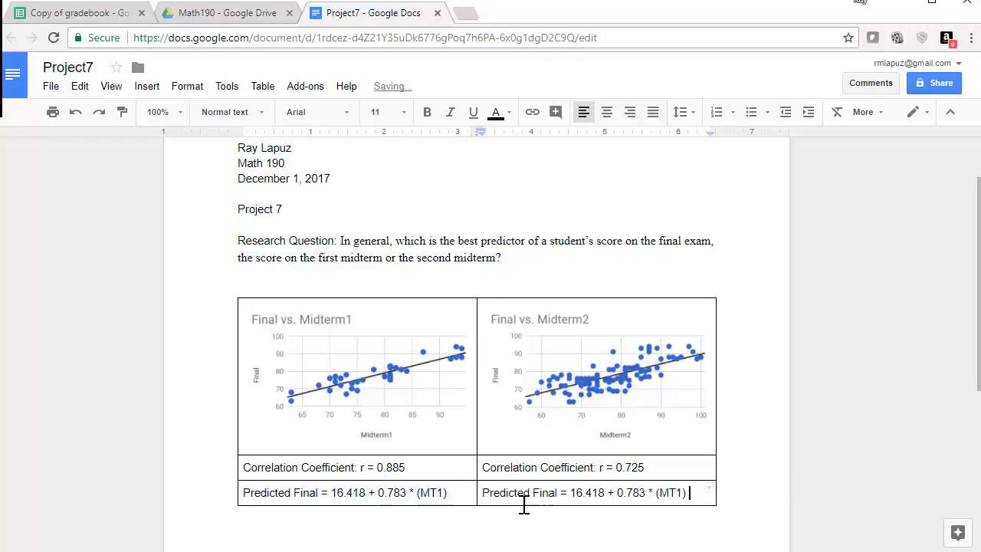
pyautogui.moveTo(571, 495); pyautogui.dragTo(633, 493)
pyautogui.write('a')
pyautogui.write('b')
pyautogui.write('2')
# Replace a in the Midterm2 prediction equation with the y-intercept from the gradebook spreadsheet, rounded to 35.507
pyautogui.doubleClick(573, 495)
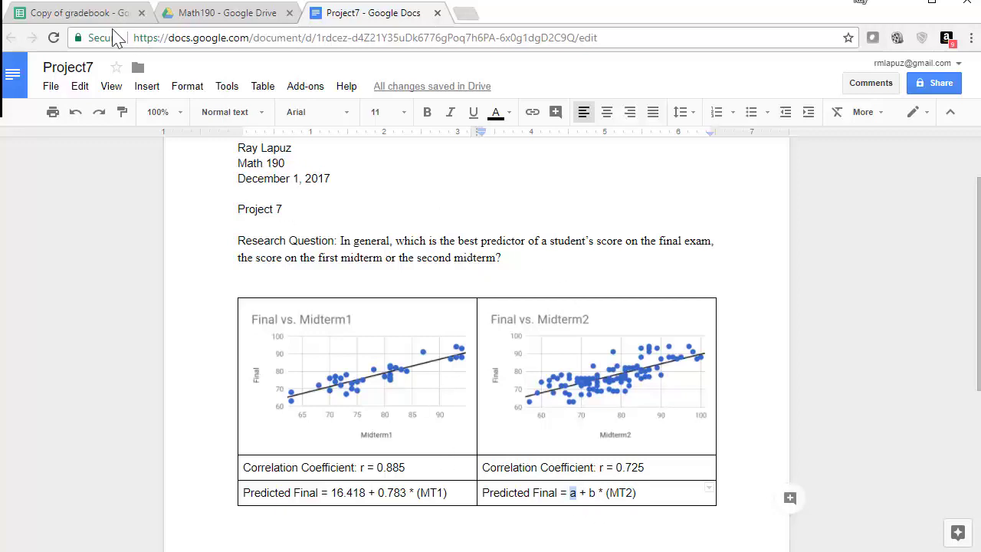
pyautogui.click(82, 13)
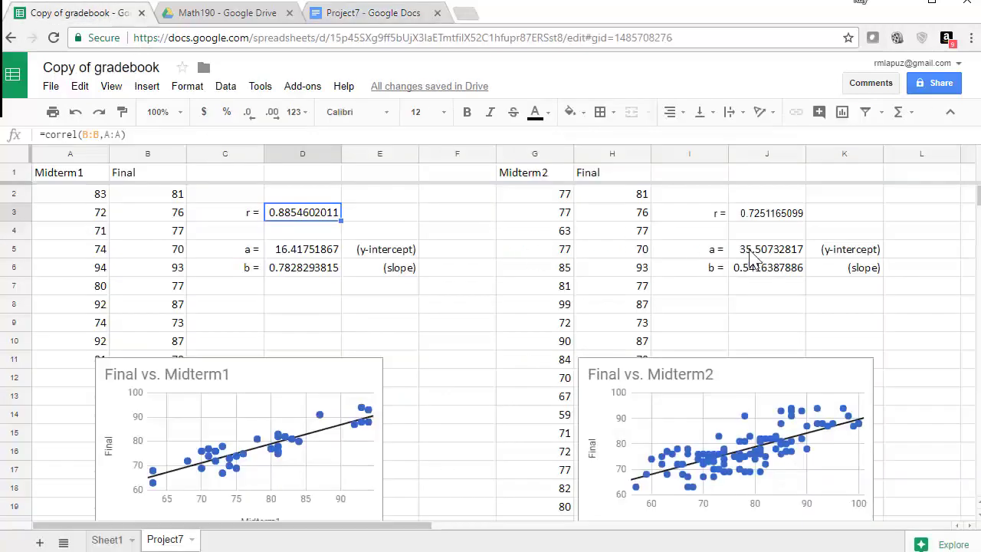
pyautogui.click(408, 15)
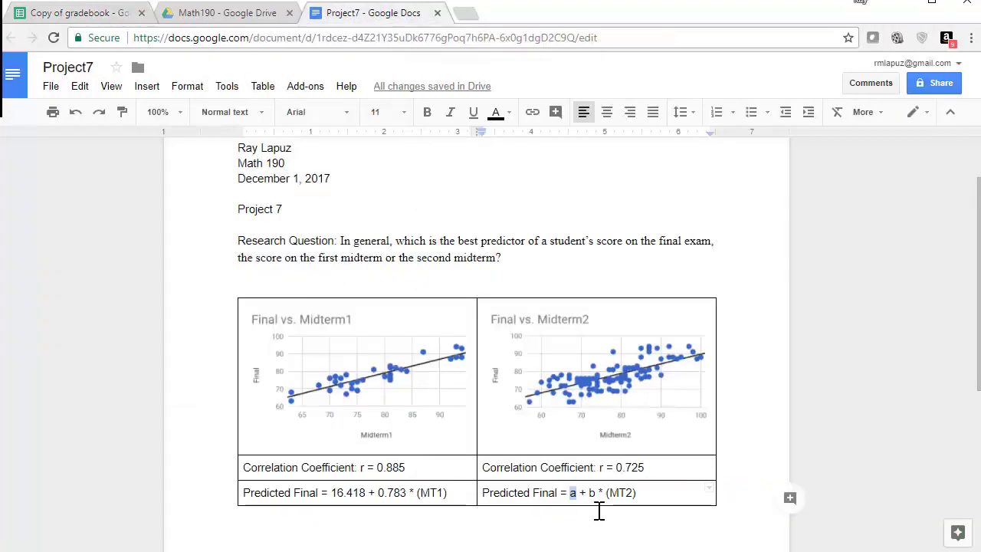
pyautogui.write('35.507')
# Replace b in the Midterm2 prediction equation with the slope from the gradebook spreadsheet, rounded to 0.542
pyautogui.doubleClick(620, 493)
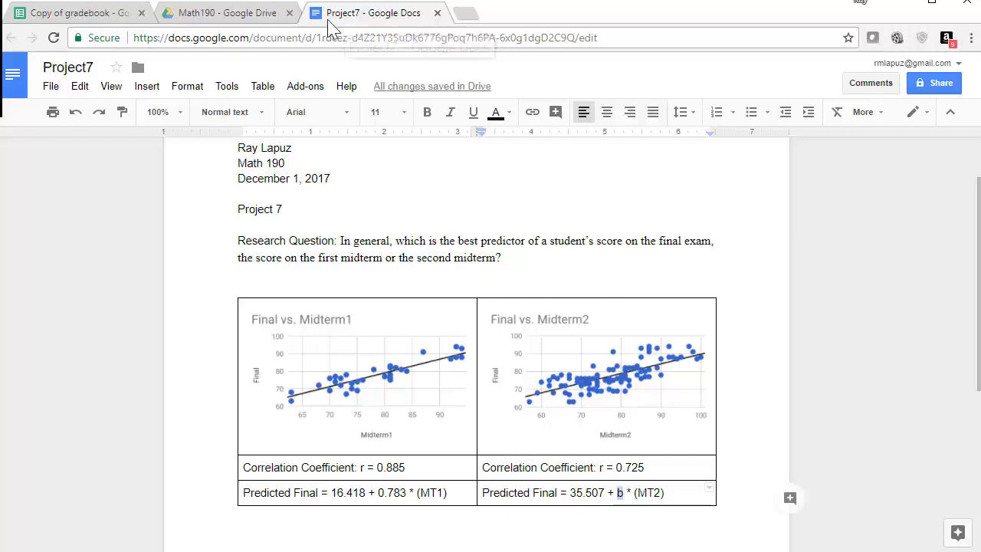
pyautogui.click(73, 13)
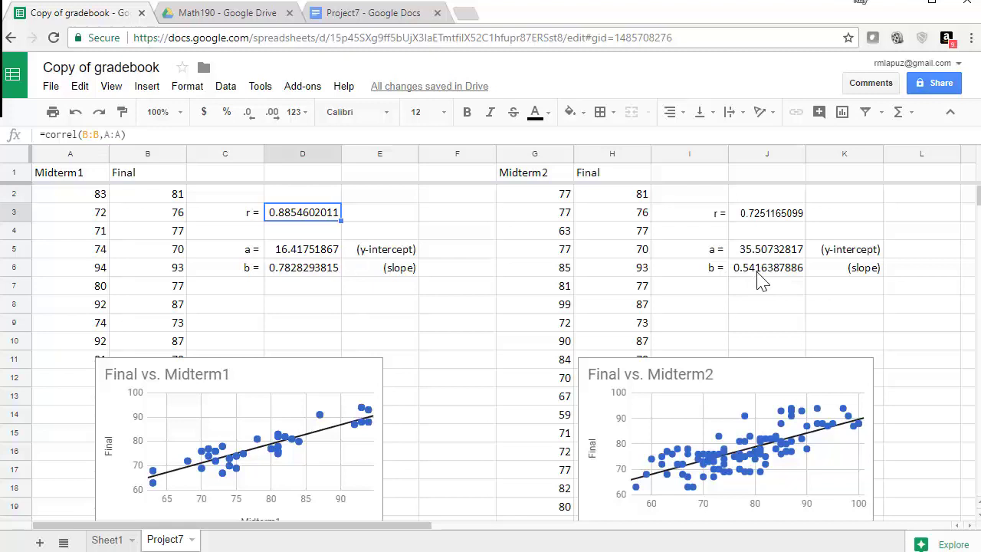
pyautogui.click(391, 14)
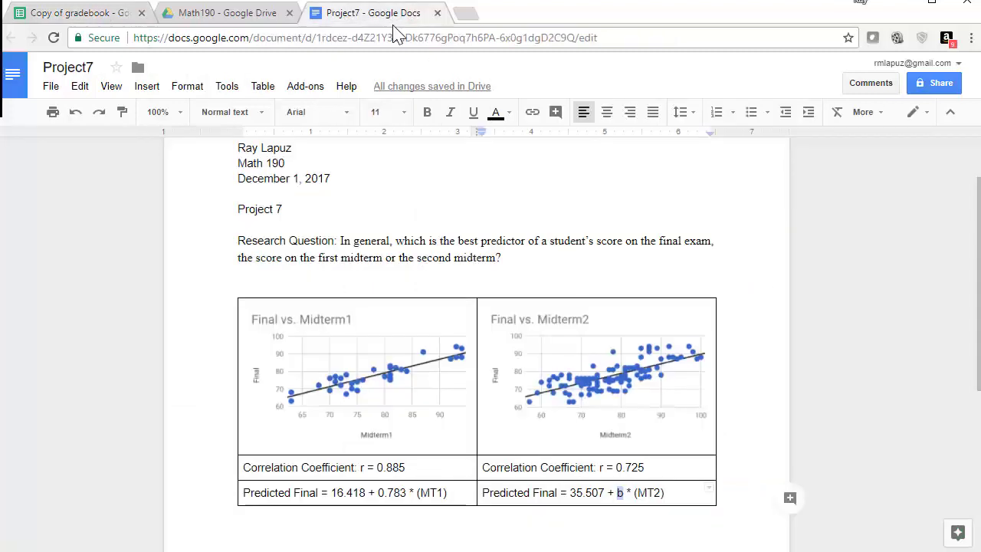
pyautogui.write('0.542')
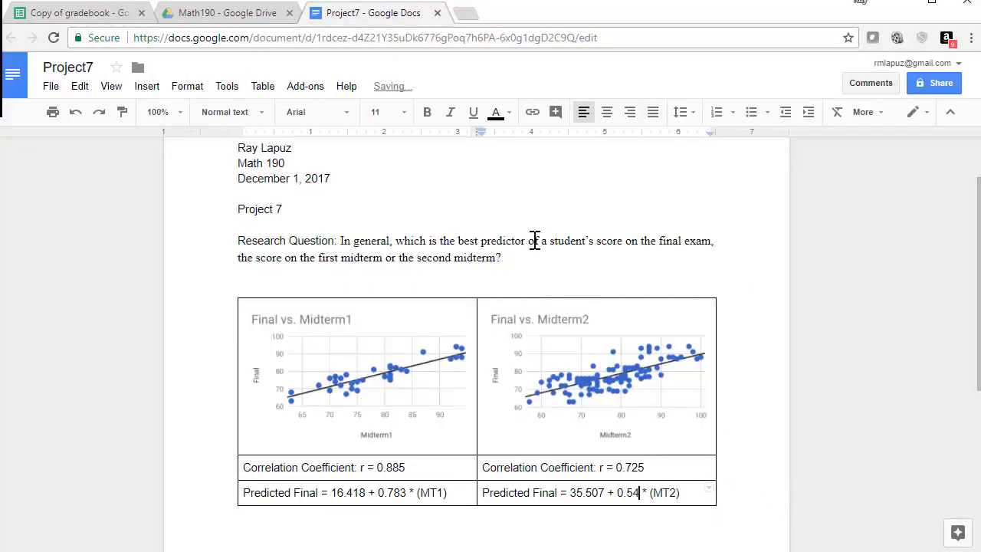
# Add the placeholder line "Xxxxxxxxxx" below the table, followed by a new line
pyautogui.scroll(-2, 593, 475)
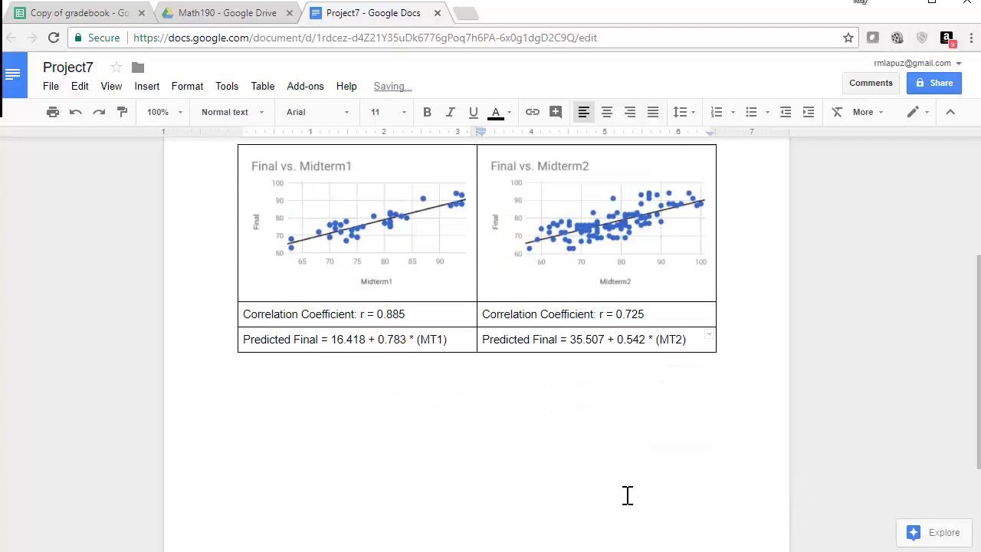
pyautogui.scroll(1, 546, 388)
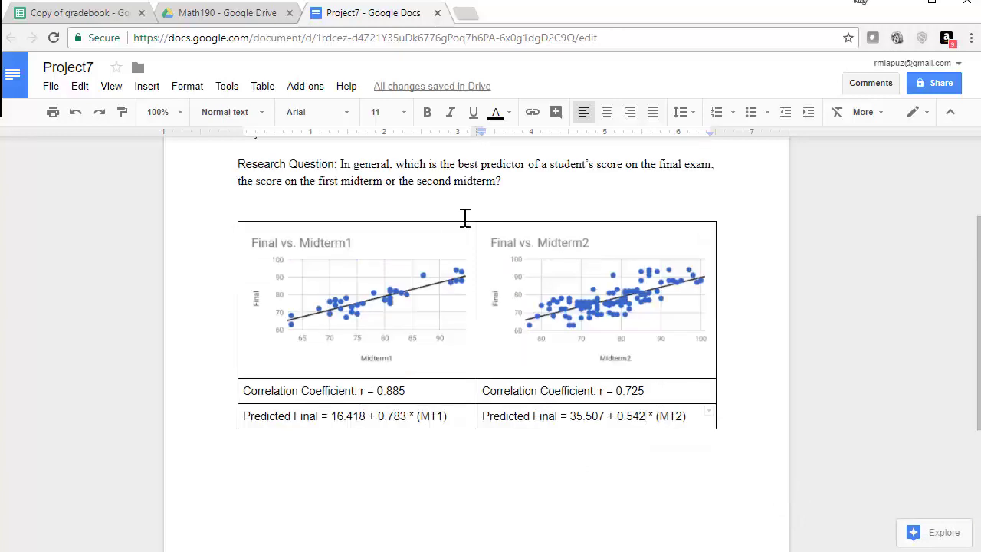
pyautogui.click(344, 200)
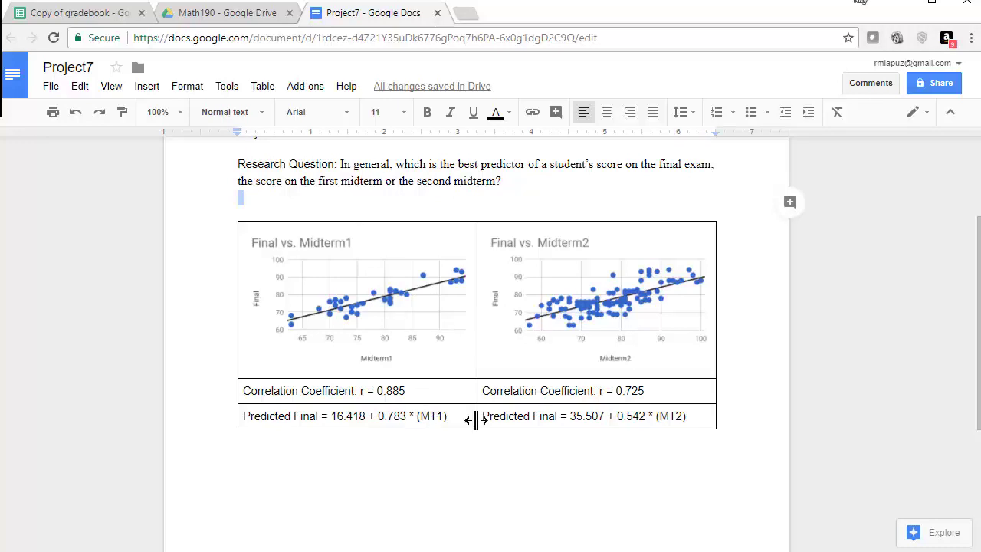
pyautogui.click(394, 466)
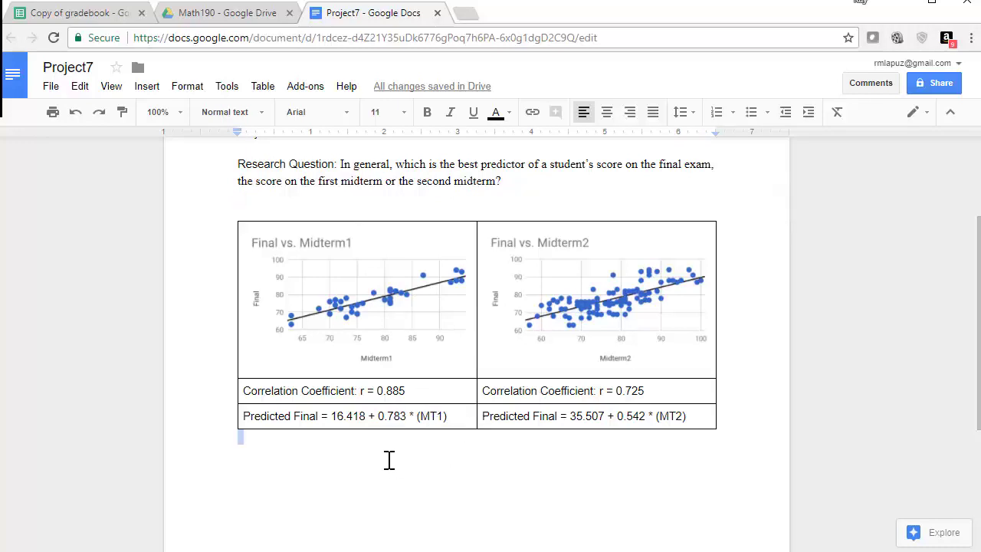
pyautogui.press('Return')
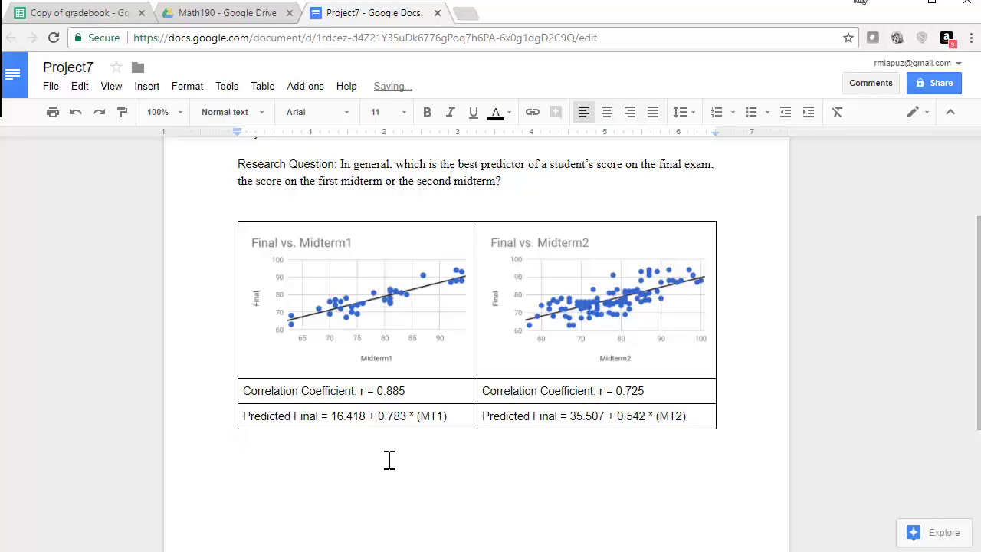
pyautogui.write('xxxxxxxxxx')
pyautogui.press('Return')
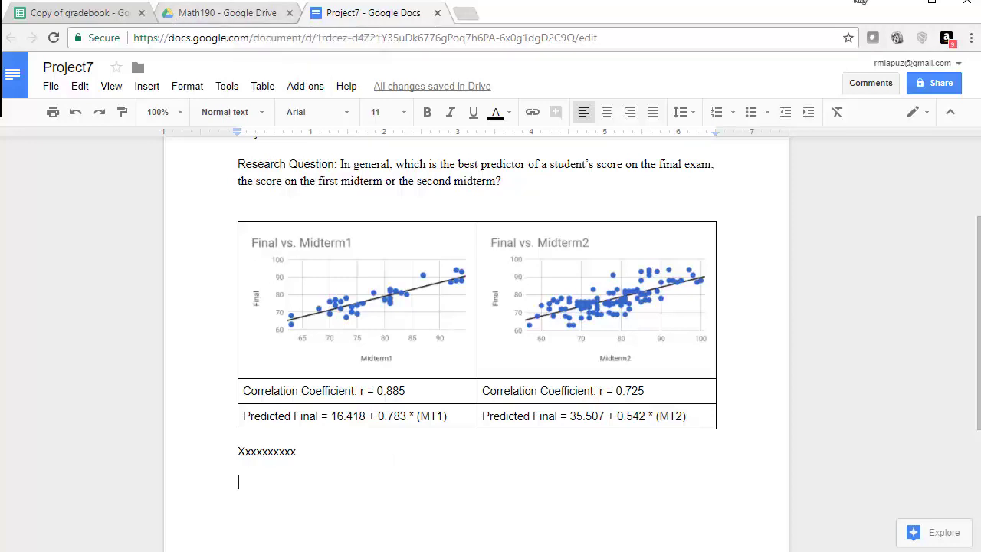
# Copy the whole research question paragraph from the Word assignment and paste it below the placeholder line in the Project7 document
pyautogui.hotkey('alt', 'Tab')
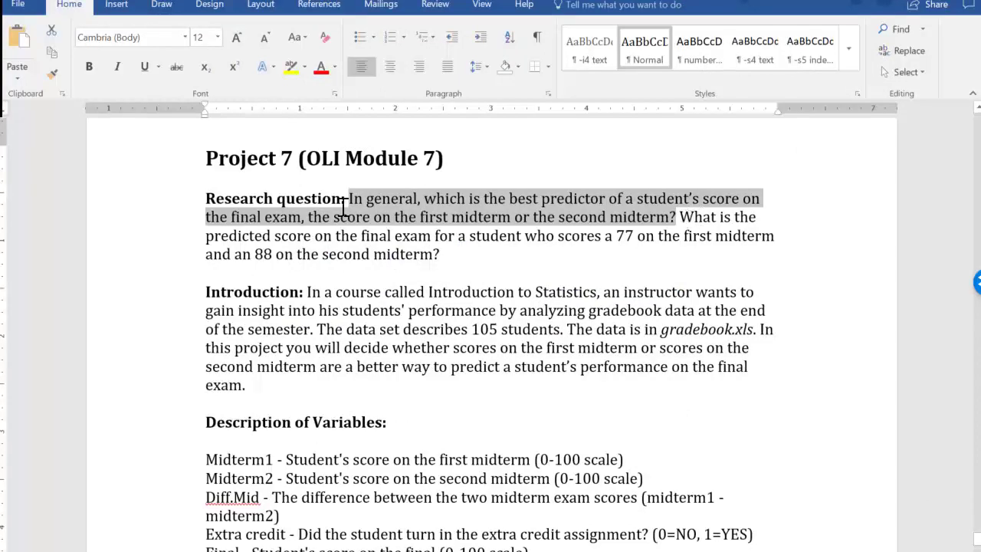
pyautogui.moveTo(206, 197); pyautogui.dragTo(443, 257)
pyautogui.hotkey('ctrl', 'c')
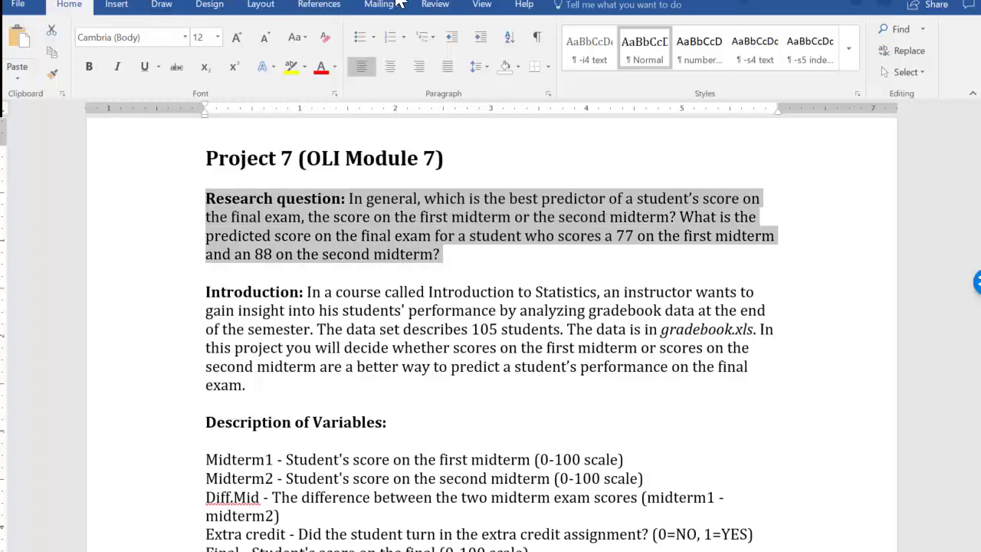
pyautogui.click(907, 1)
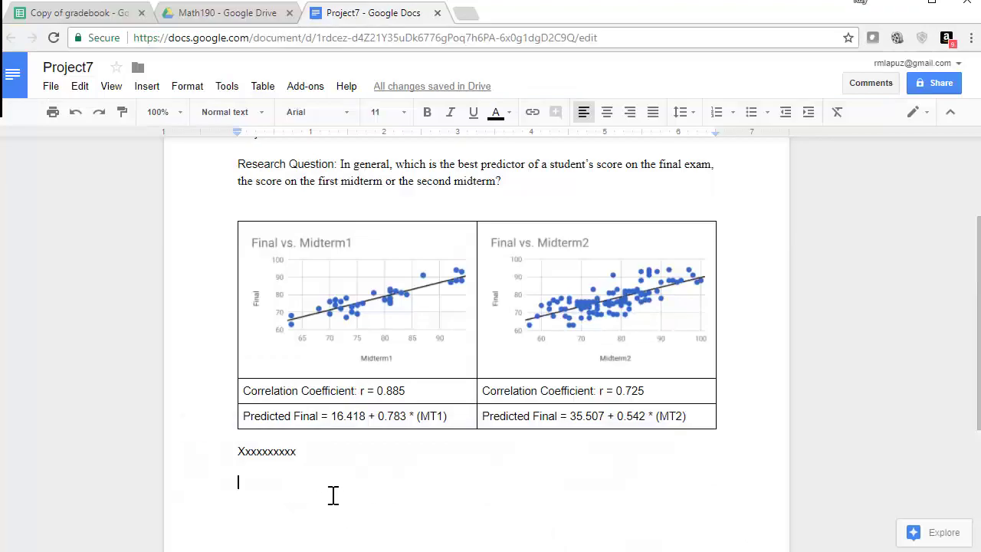
pyautogui.press('Return')
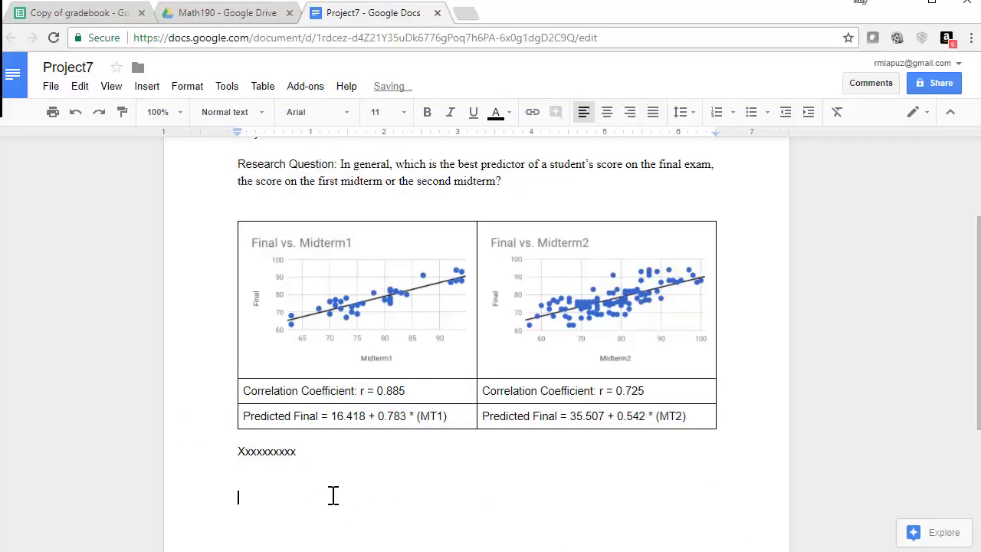
pyautogui.hotkey('ctrl', 'v')
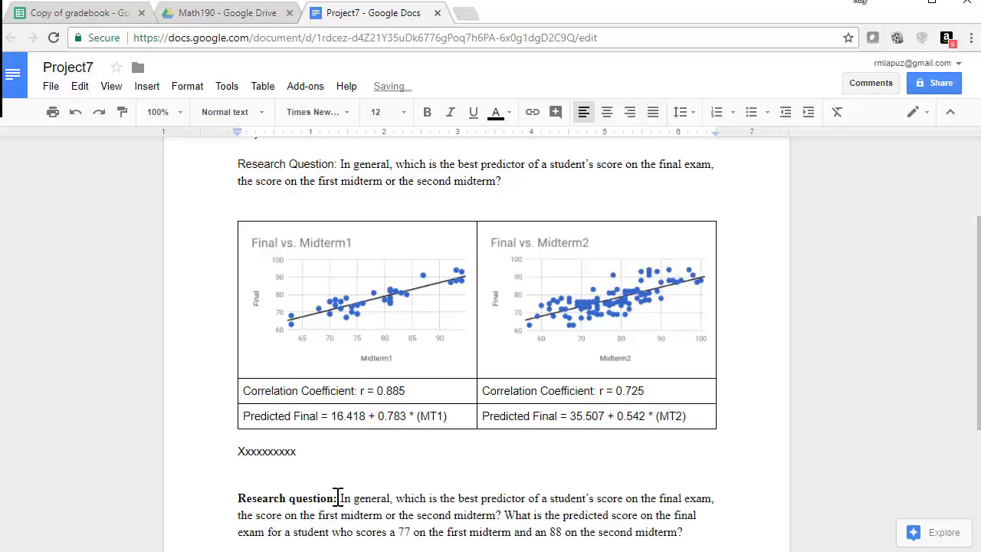
# Delete the best-predictor question from the pasted paragraph and change its label to "Research question, part 2:"
pyautogui.moveTo(341, 494); pyautogui.dragTo(503, 515)
pyautogui.press('BackSpace')
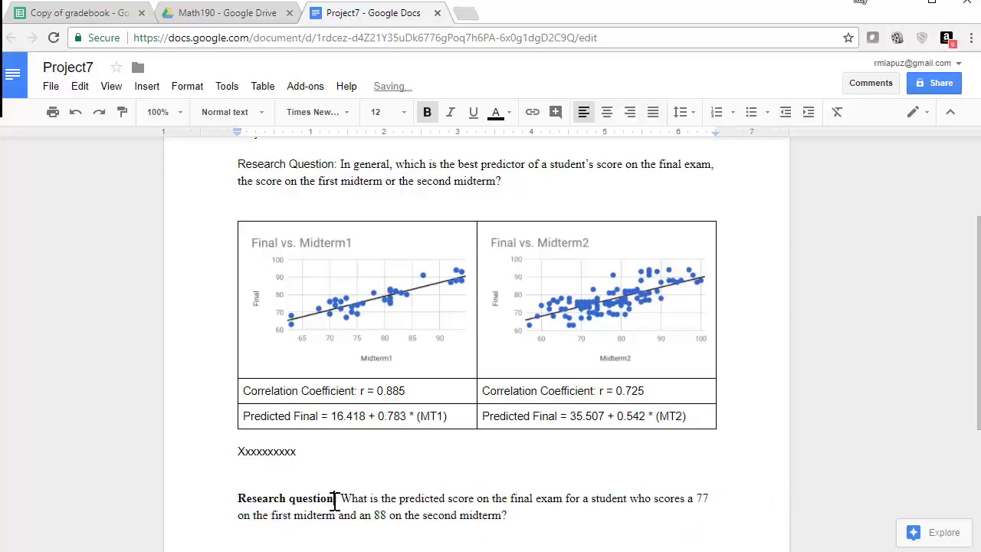
pyautogui.write('part 2')
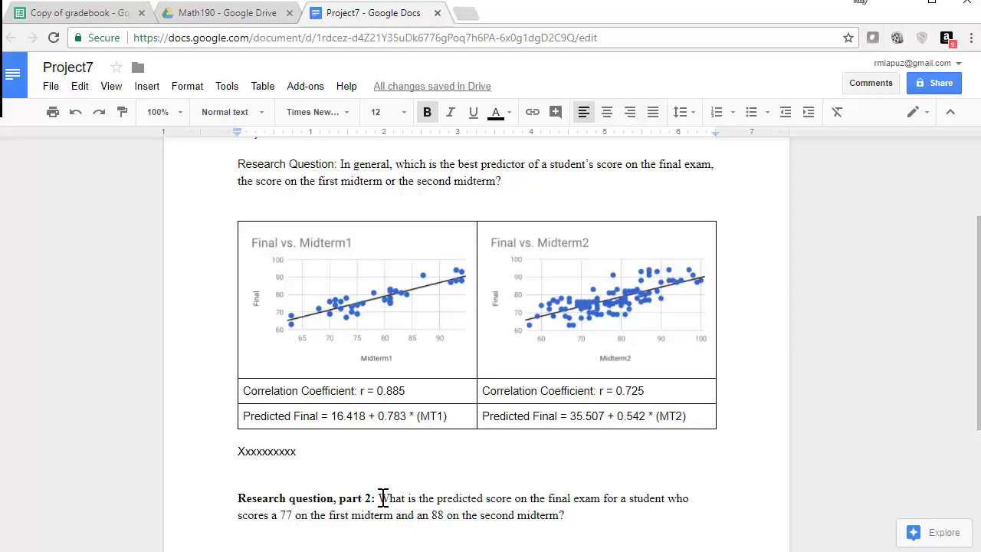
# Start the predicted-score question on its own line below the "Research question, part 2:" label
pyautogui.click(381, 498)
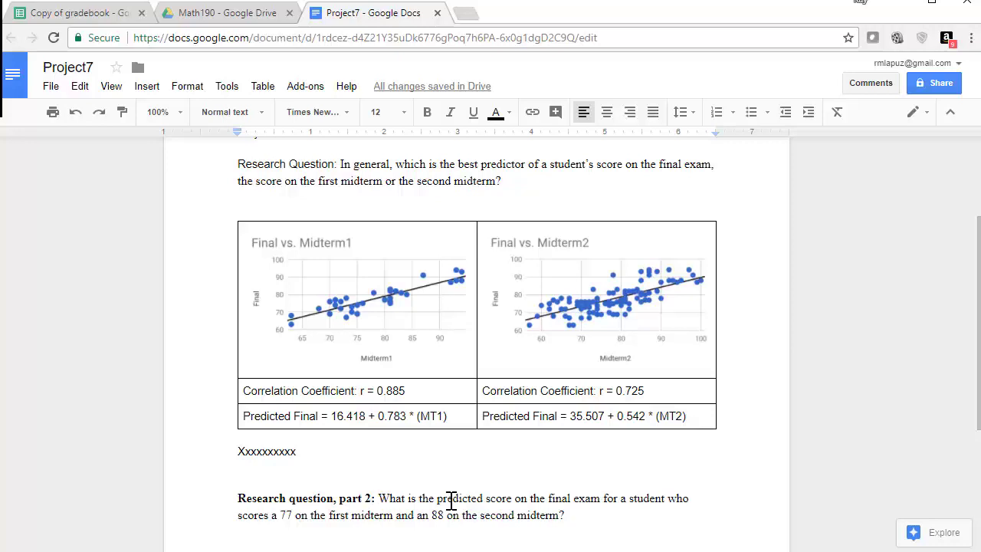
pyautogui.press('Return')
pyautogui.scroll(-1, 459, 500)
pyautogui.scroll(-1, 458, 499)
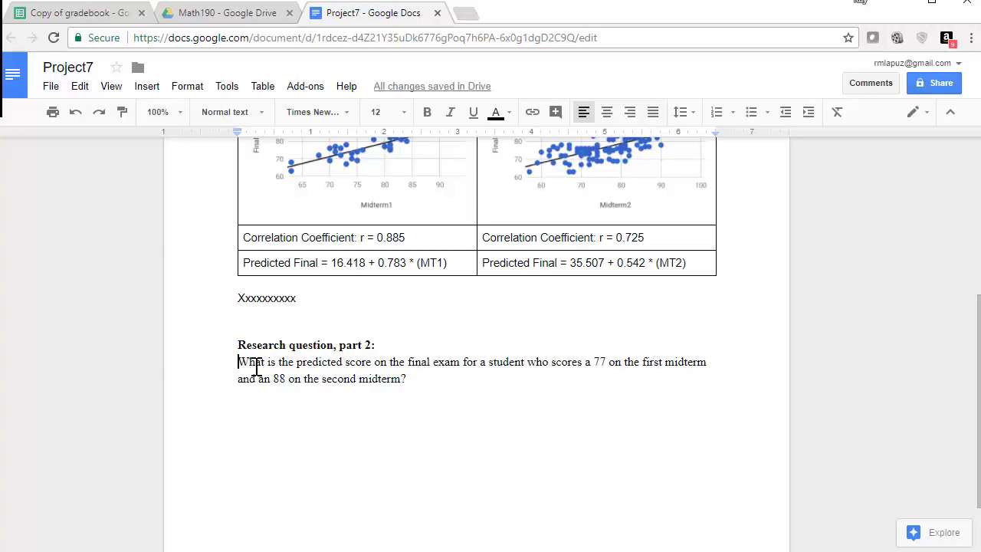
# Split the question after "first midterm?" and begin the second line with a copy of "What is the predicted score on the final exam for a student who scores"
pyautogui.moveTo(237, 363); pyautogui.dragTo(693, 362)
pyautogui.moveTo(707, 363); pyautogui.dragTo(583, 365)
pyautogui.hotkey('ctrl', 'c')
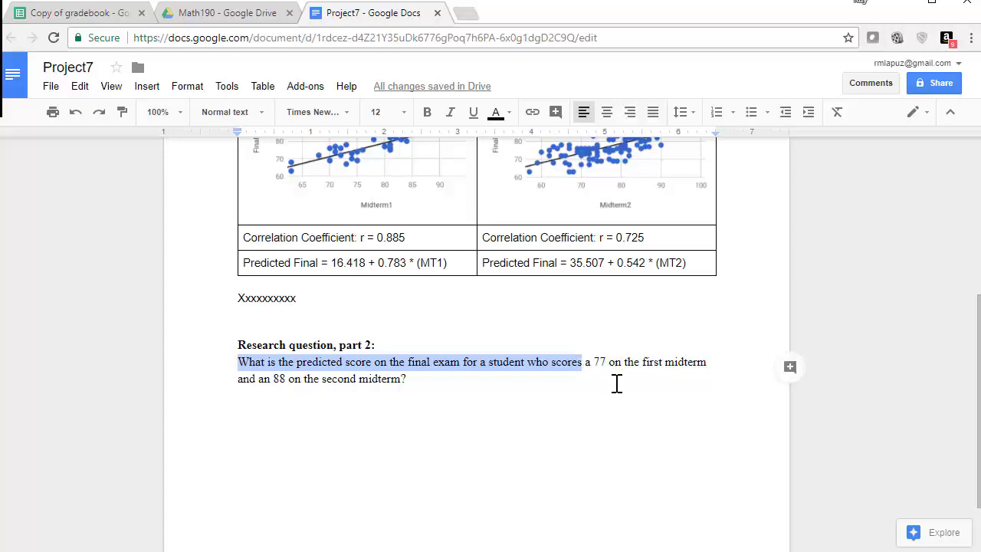
pyautogui.click(710, 362)
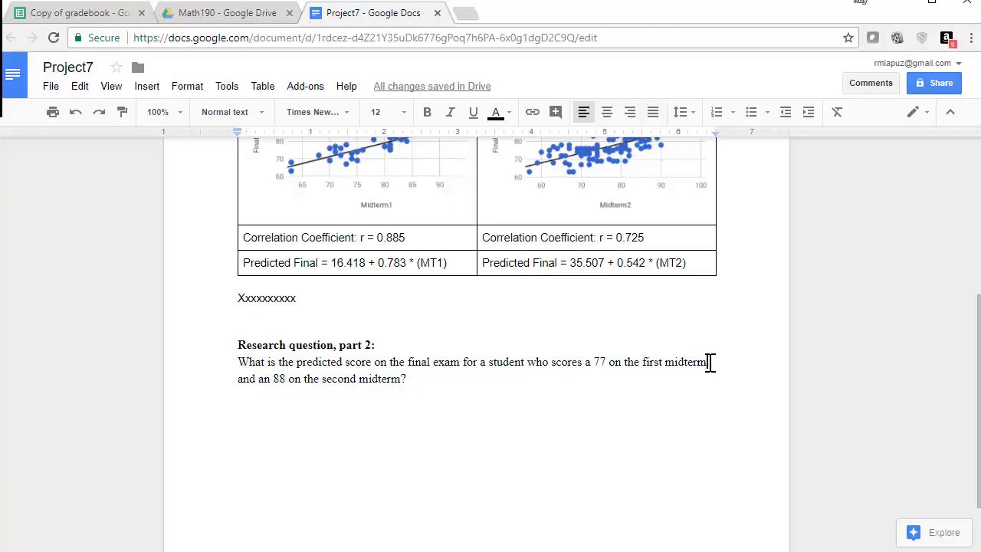
pyautogui.press('Return')
pyautogui.hotkey('ctrl', 'v')
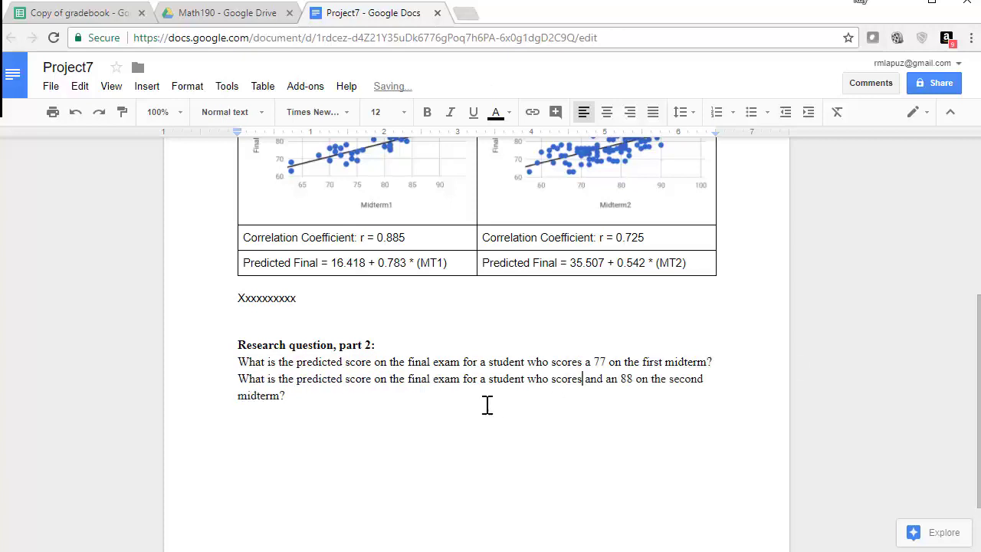
# Remove "and" from the second question and fix the spacing so it reads "who scores an 88 on the second midterm?"
pyautogui.moveTo(586, 378); pyautogui.dragTo(604, 380)
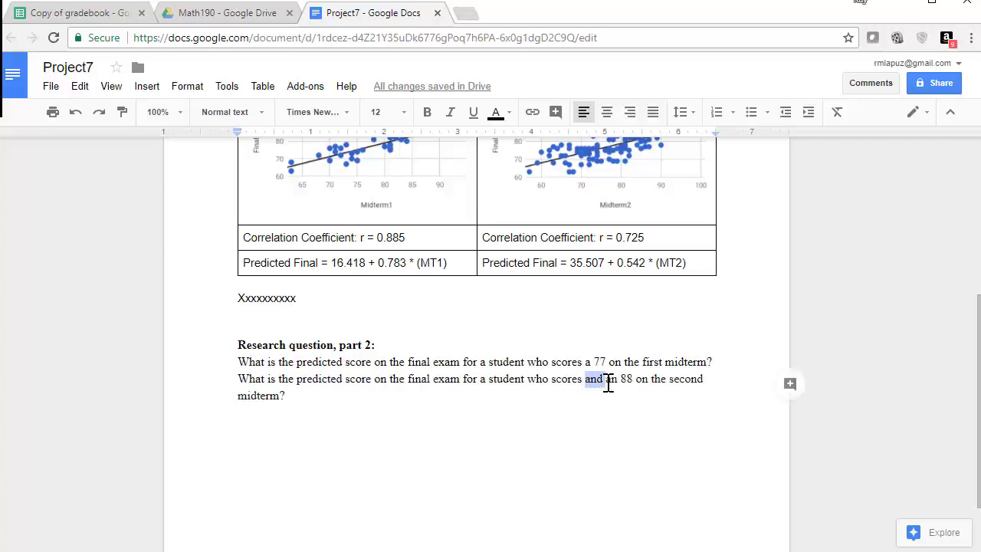
pyautogui.press('BackSpace')
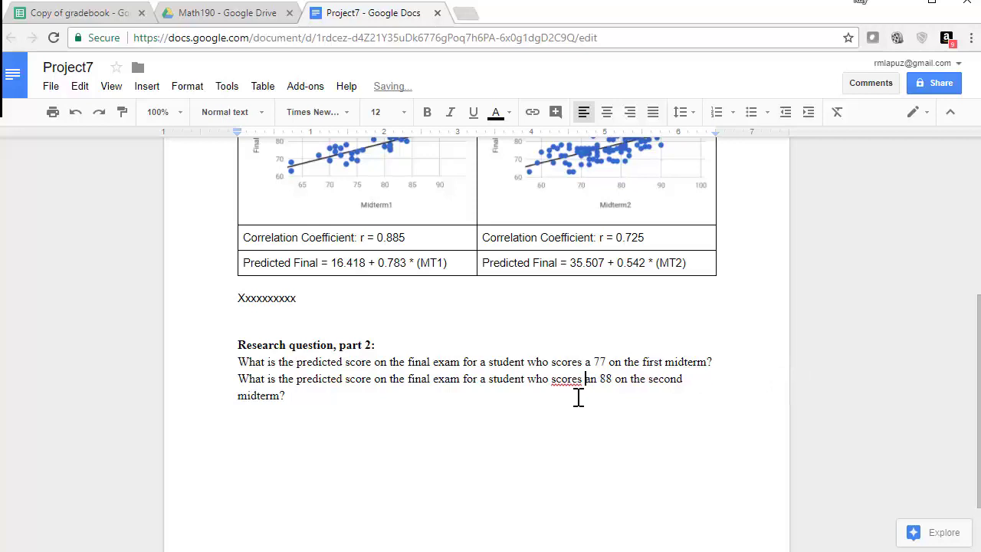
pyautogui.press('BackSpace')
pyautogui.press('BackSpace')
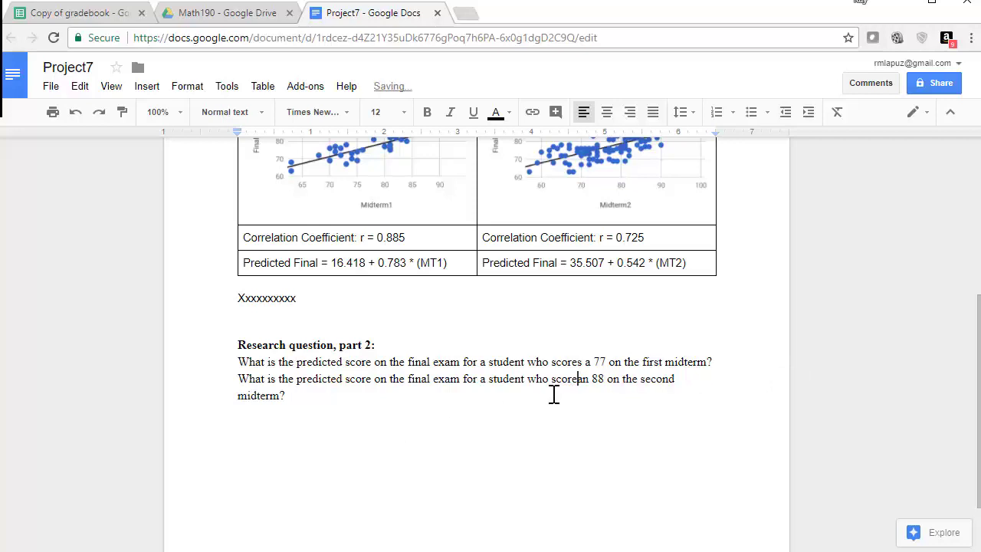
pyautogui.write('s')
pyautogui.hotkey('alt', 'f')
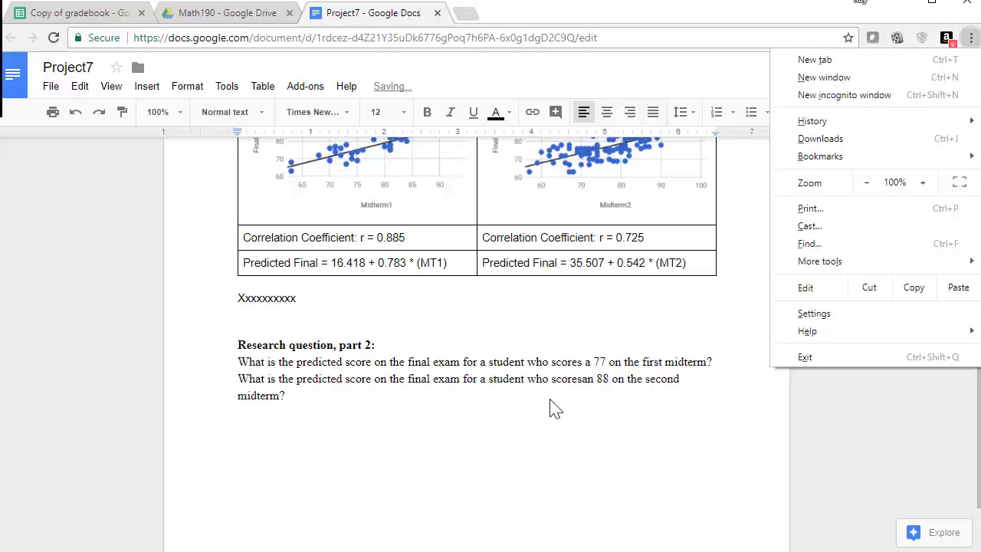
pyautogui.click(585, 381)
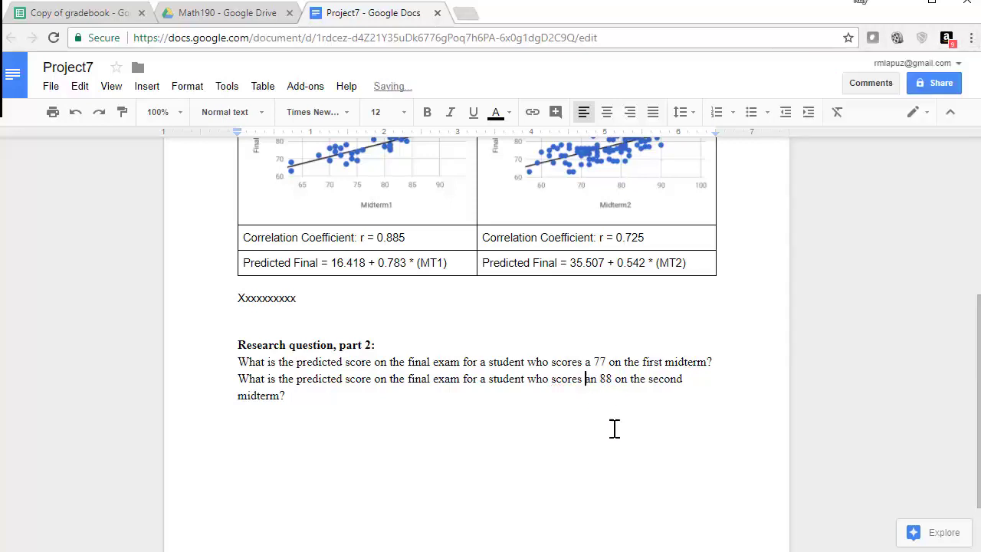
# Insert blank lines between the two predicted-score questions and below the "Xxxxxxxxxx" placeholder to leave room for answers
pyautogui.click(721, 362)
pyautogui.press('Return')
pyautogui.press('Return')
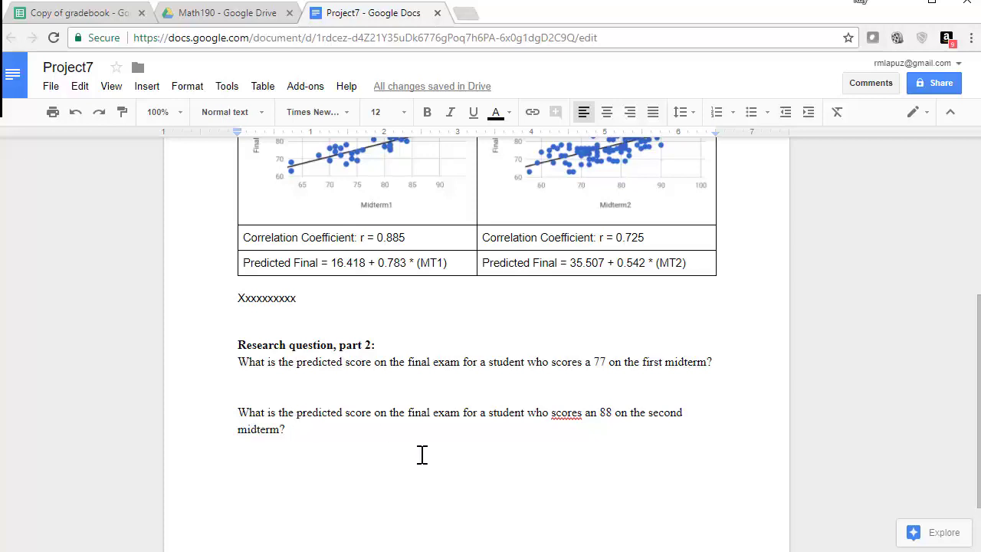
pyautogui.click(313, 302)
pyautogui.press('Return')
pyautogui.press('Return')
pyautogui.press('Return')
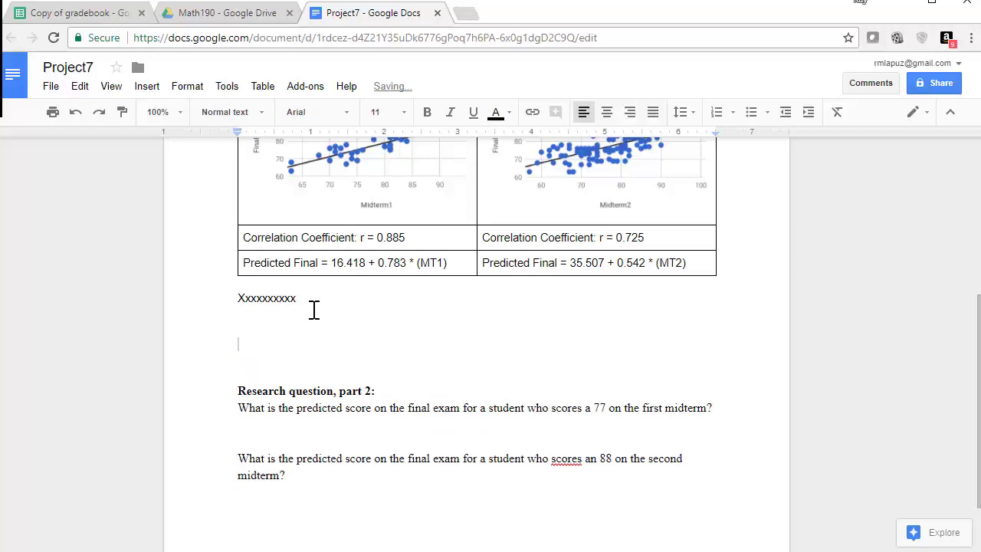
pyautogui.click(343, 433)
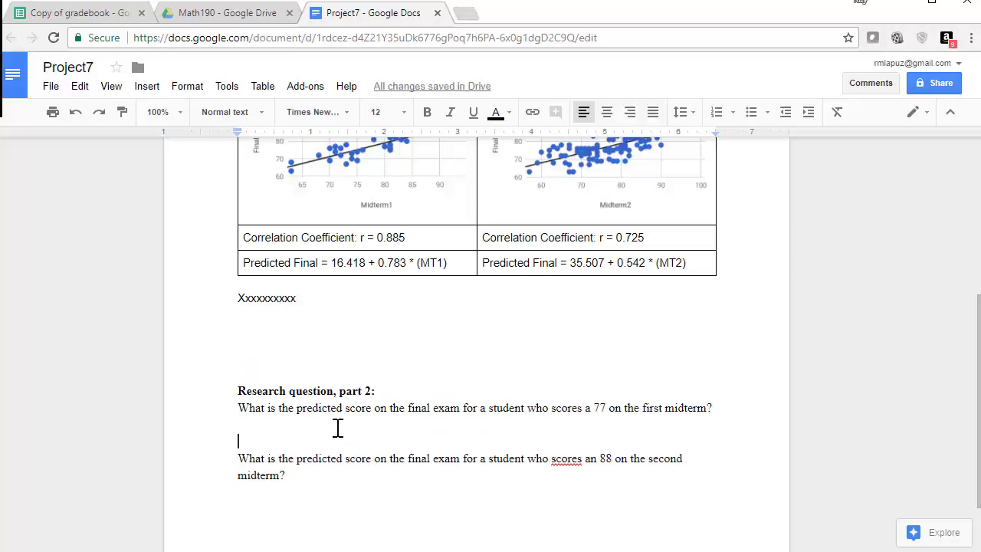
pyautogui.click(342, 491)
# Switch to the Word assignment and review the Project 7 Rubric criteria and their points
pyautogui.hotkey('alt', 'Tab')
pyautogui.scroll(-10, 530, 403)
pyautogui.scroll(-15, 530, 405)
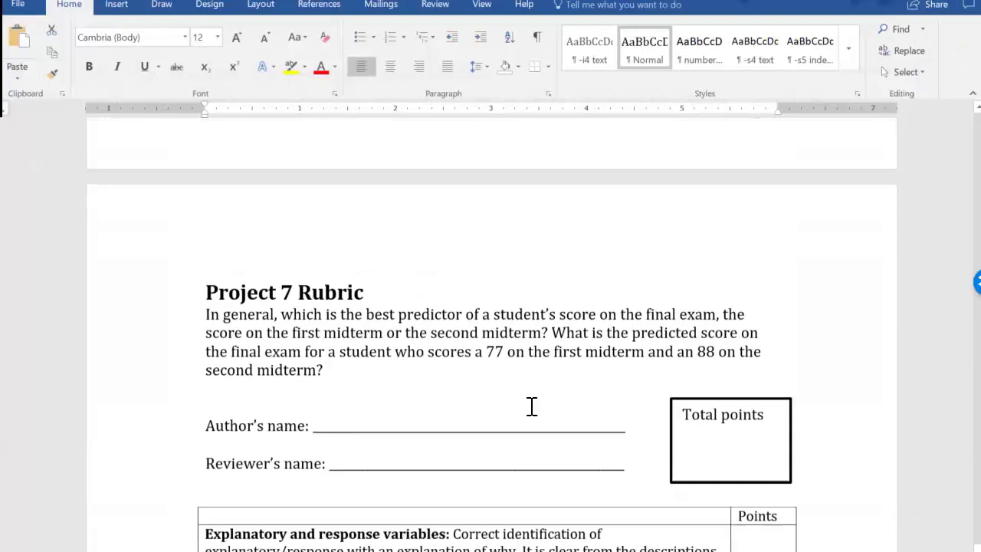
pyautogui.scroll(-2, 531, 406)
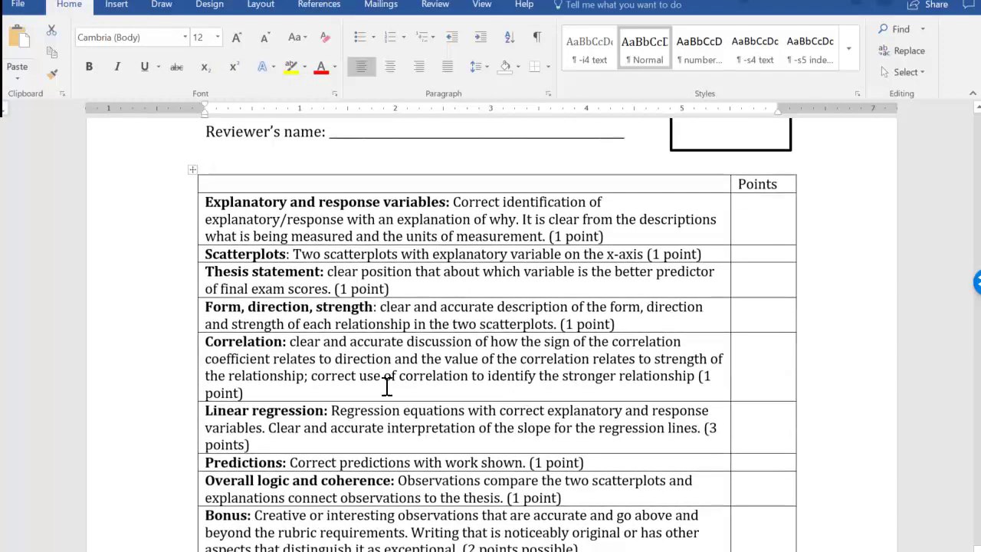
pyautogui.scroll(-1, 421, 490)
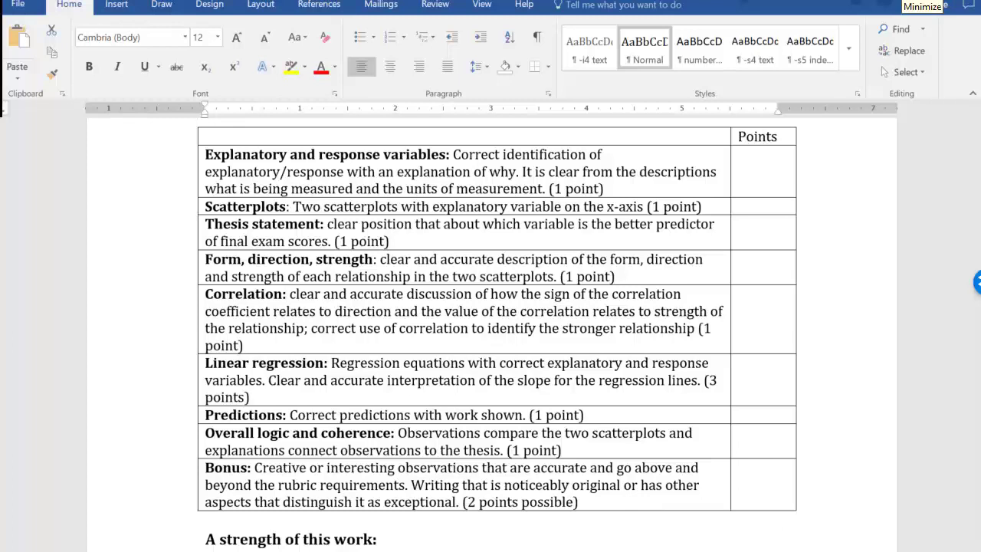
# Return to the Project7 document to review its table, and bring up the gradebook spreadsheet
pyautogui.click(895, 0)
pyautogui.scroll(5, 529, 352)
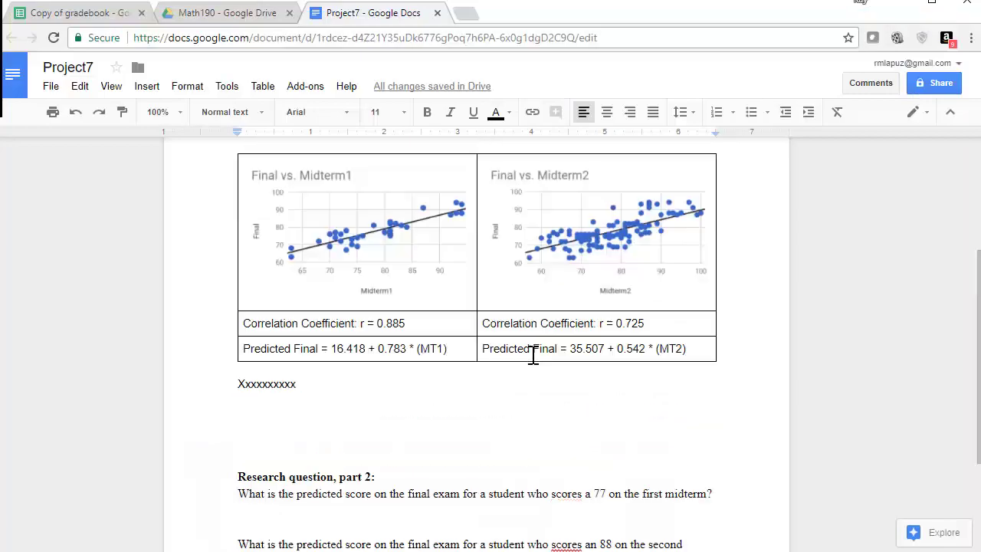
pyautogui.click(65, 13)
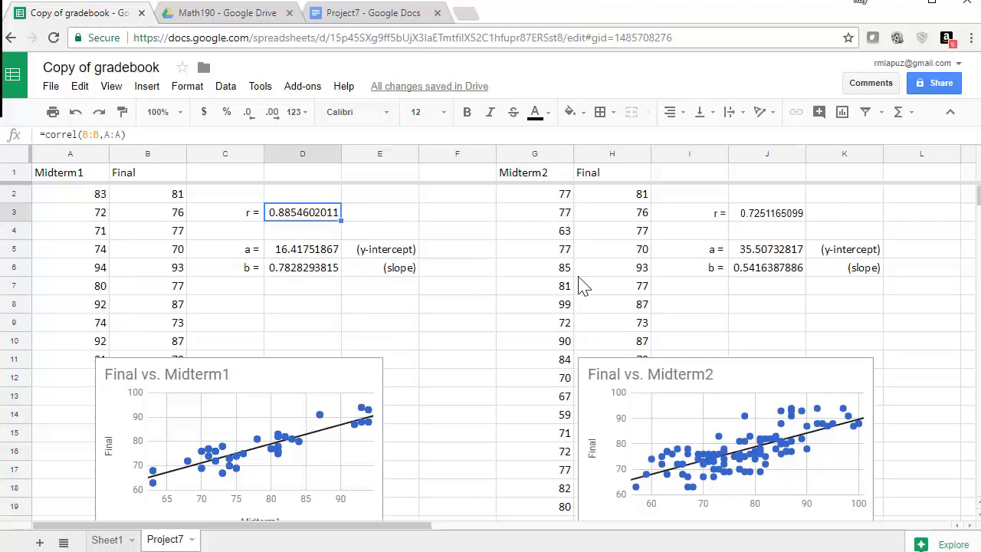